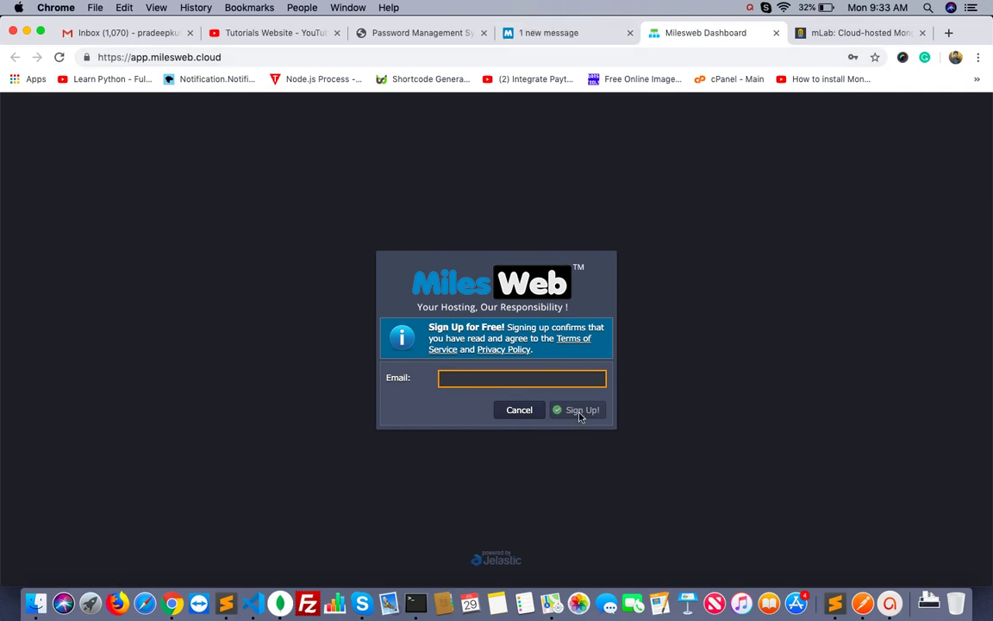
Read the 'Welcome to Milesweb!' email in Gmail and return to the inbox
click(177, 36)
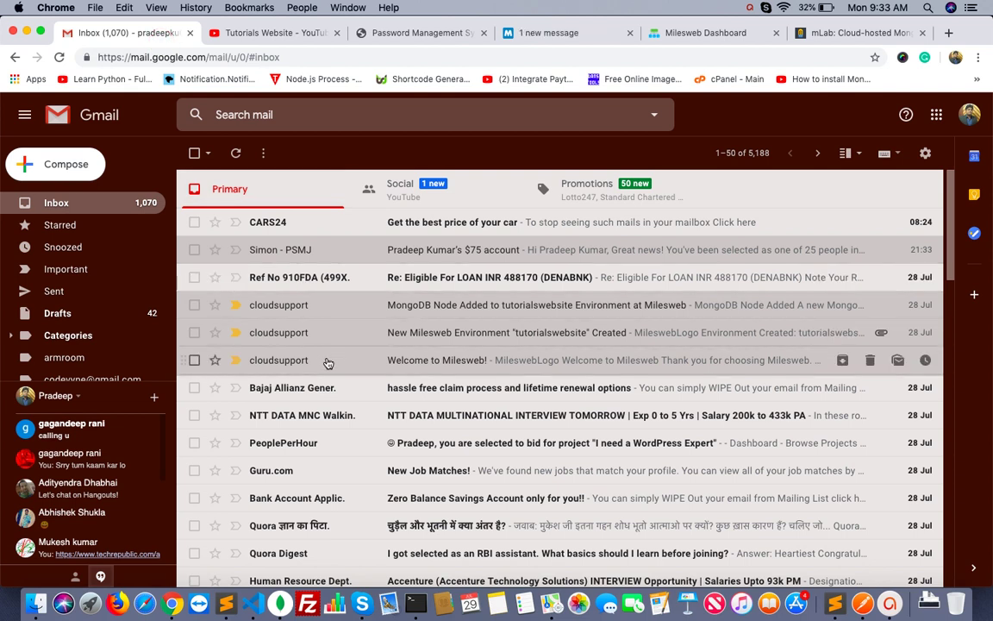
click(327, 360)
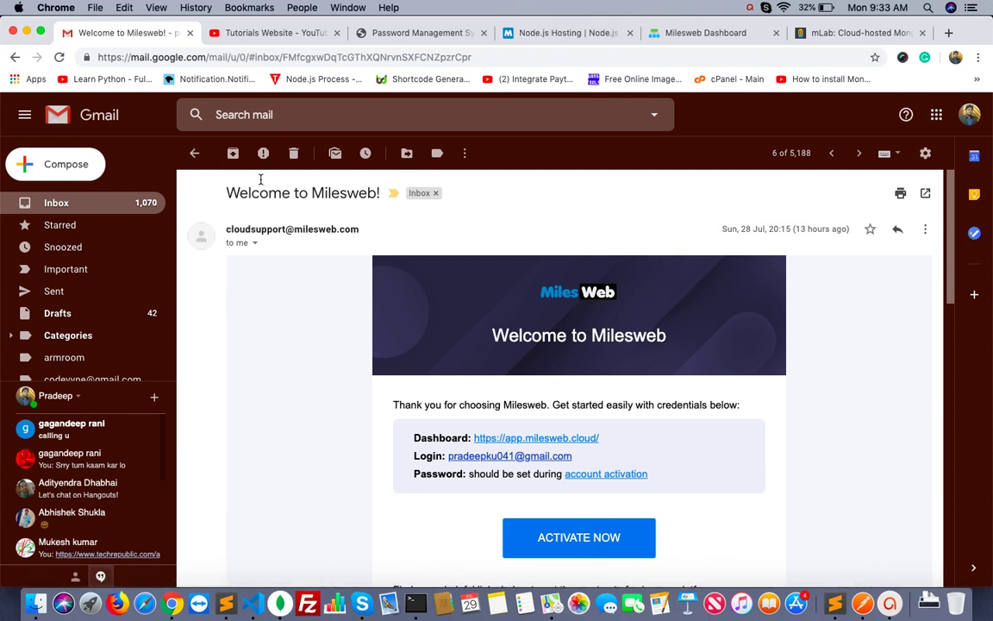
click(195, 153)
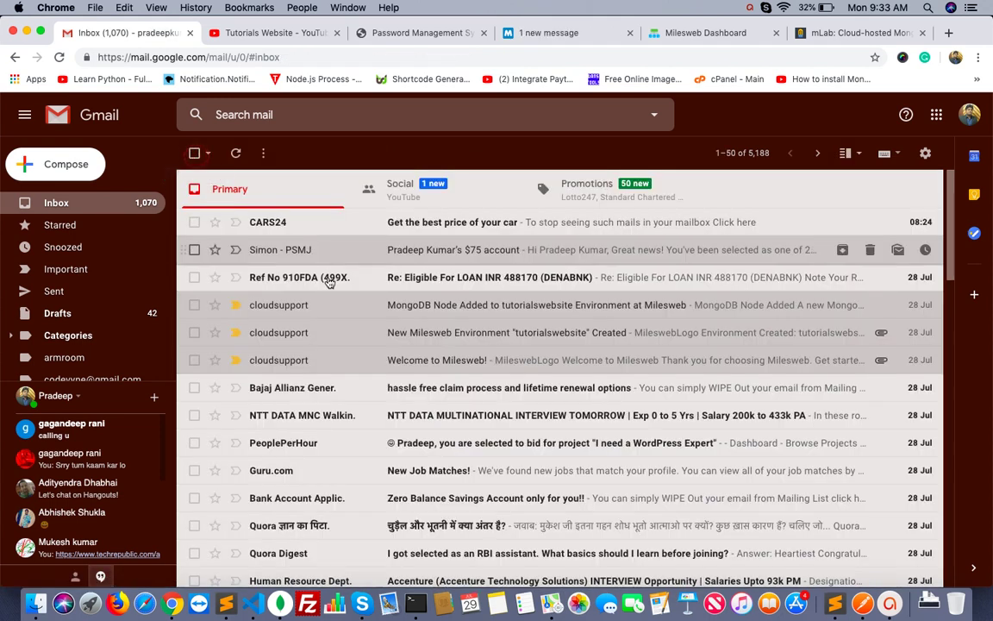
Read the tutorialswebsite environment-created email, then start correcting the MilesWeb login email
click(340, 332)
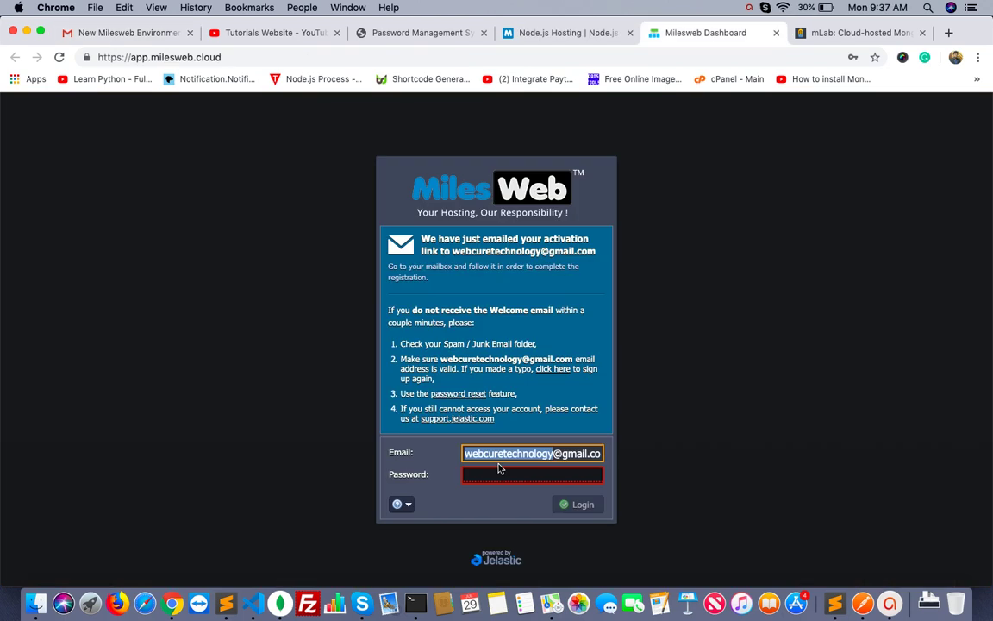
key(BackSpace)
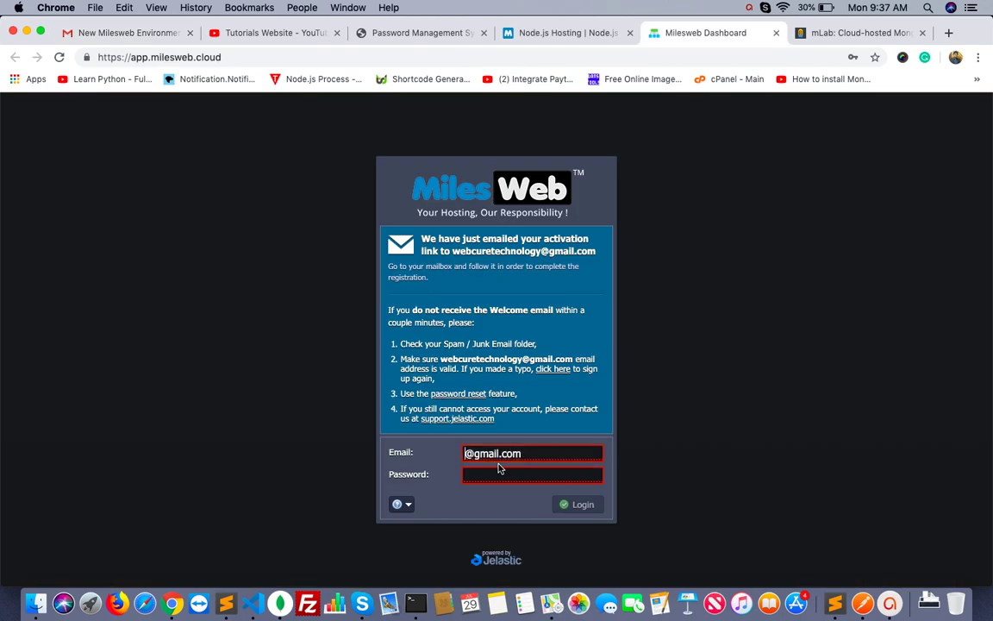
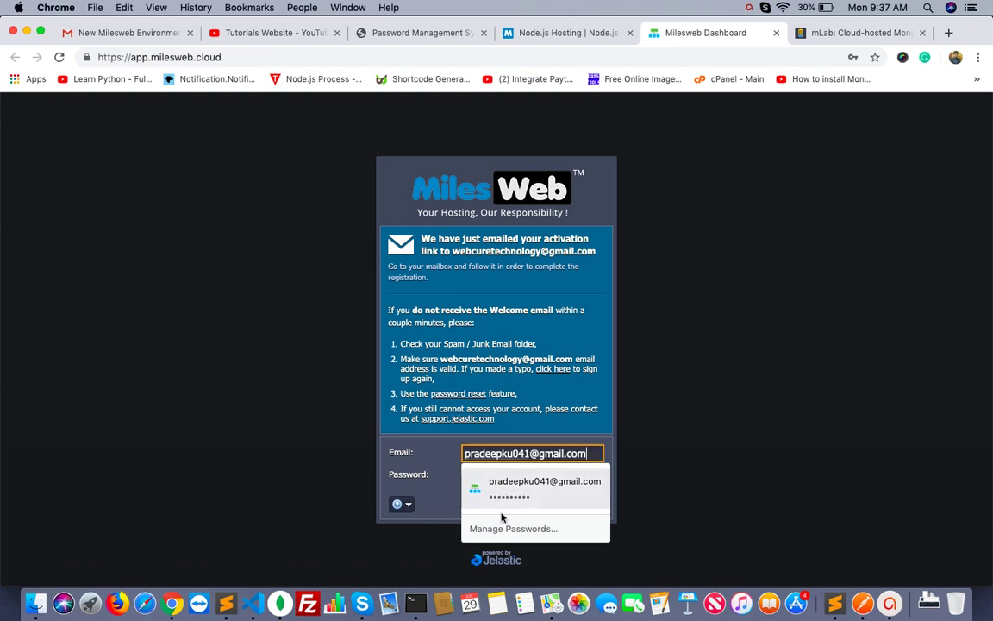
Log in to the MilesWeb dashboard using the account's saved email and password
click(508, 489)
click(573, 505)
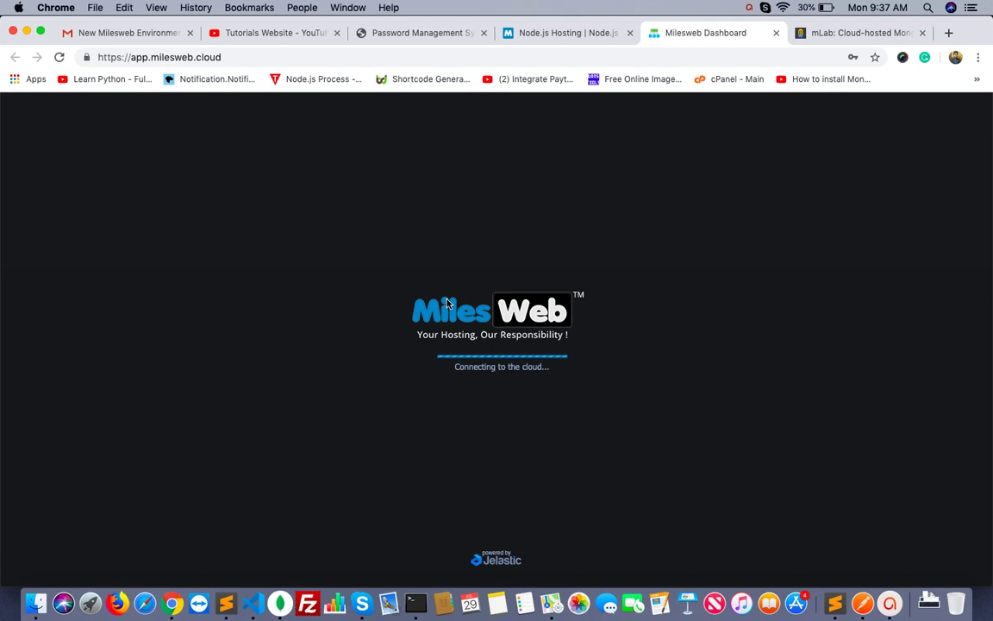
Expand tutorialswebsite to show its Node.js 12.1.0 server and MongoDB 4.0.10 database, glancing at mLab
click(805, 33)
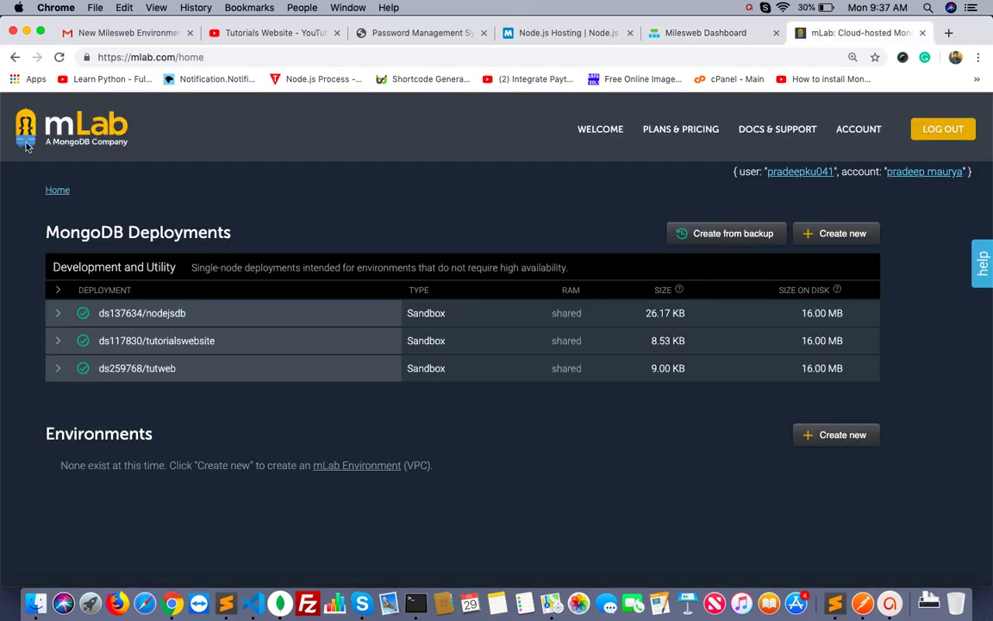
click(688, 38)
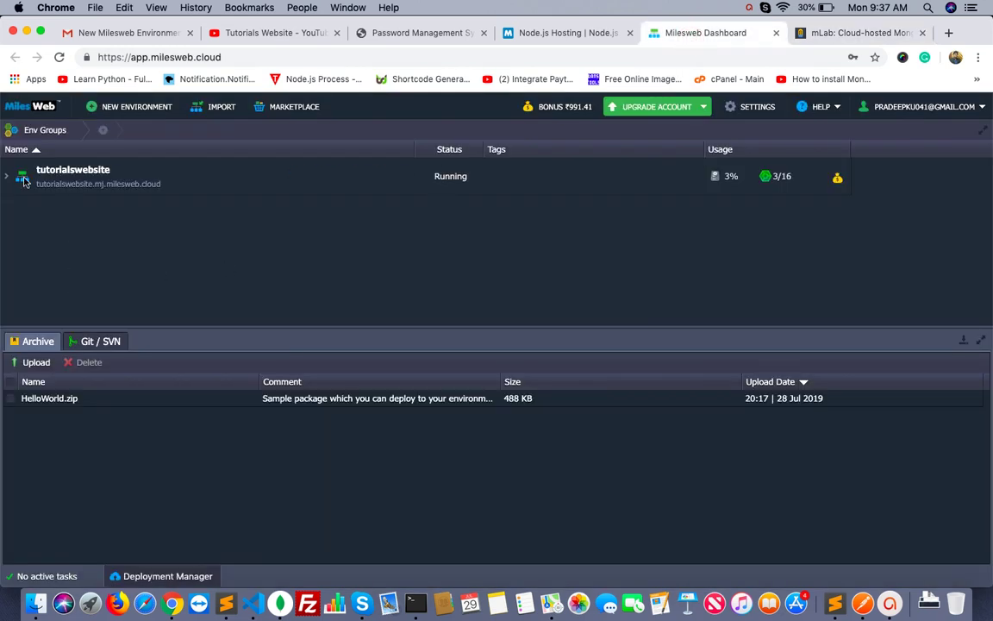
click(7, 176)
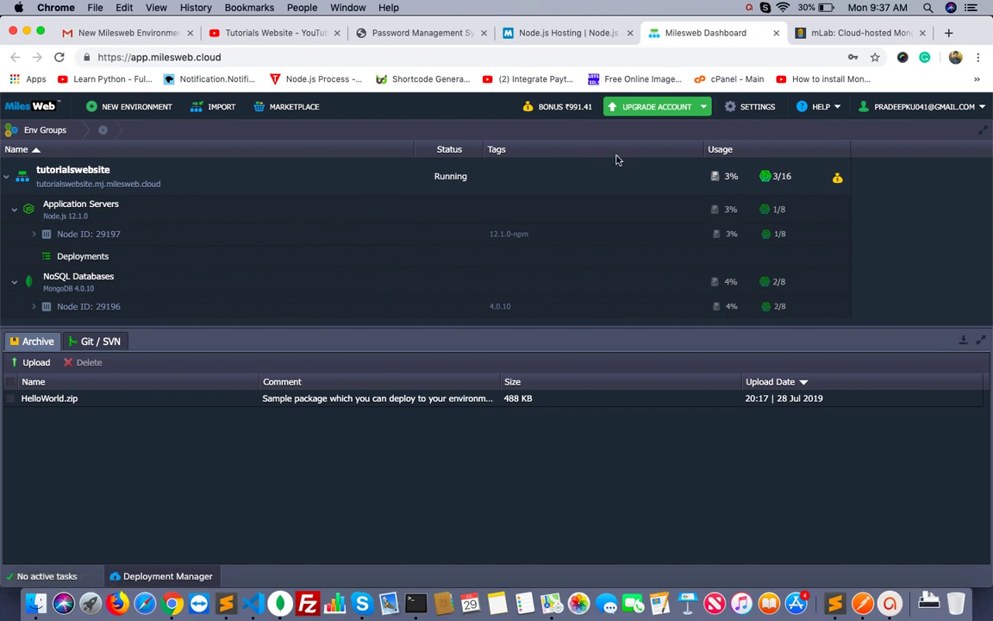
click(856, 35)
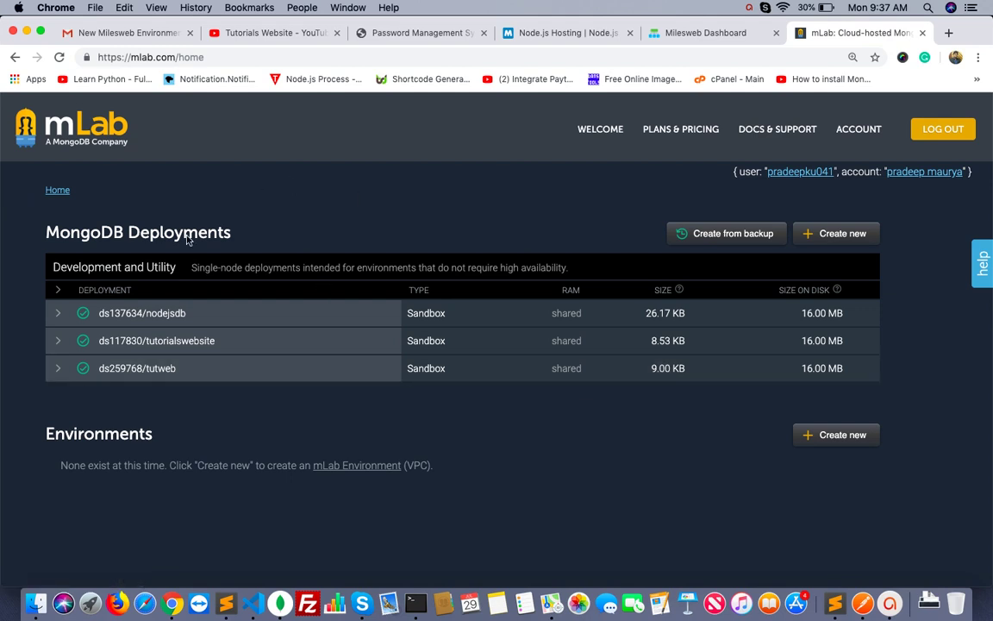
click(715, 35)
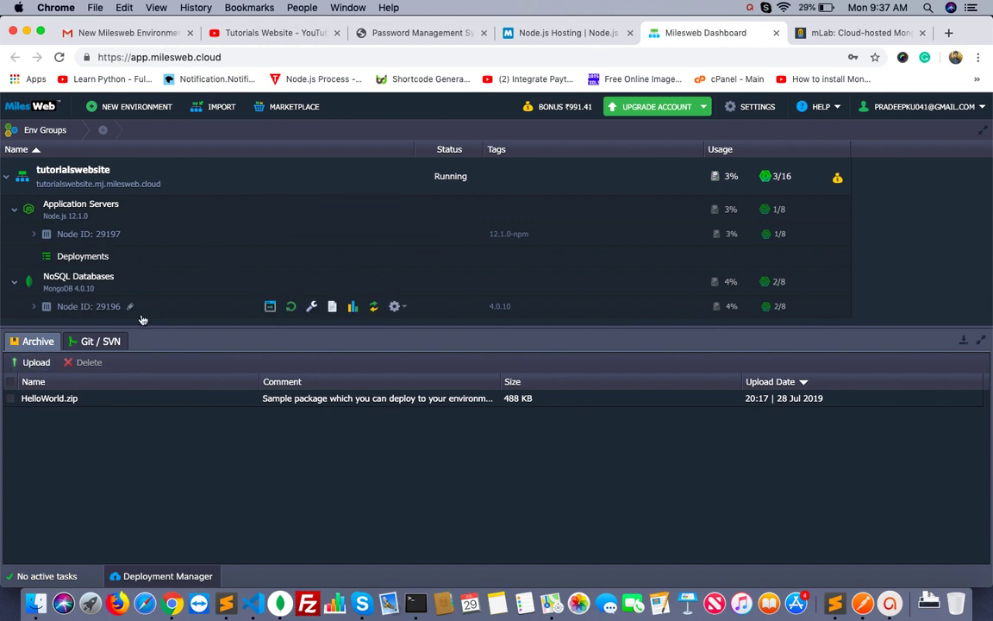
Compress all ten items of the Desktop pms folder into Archive.zip and return to mLab's deployments
click(37, 608)
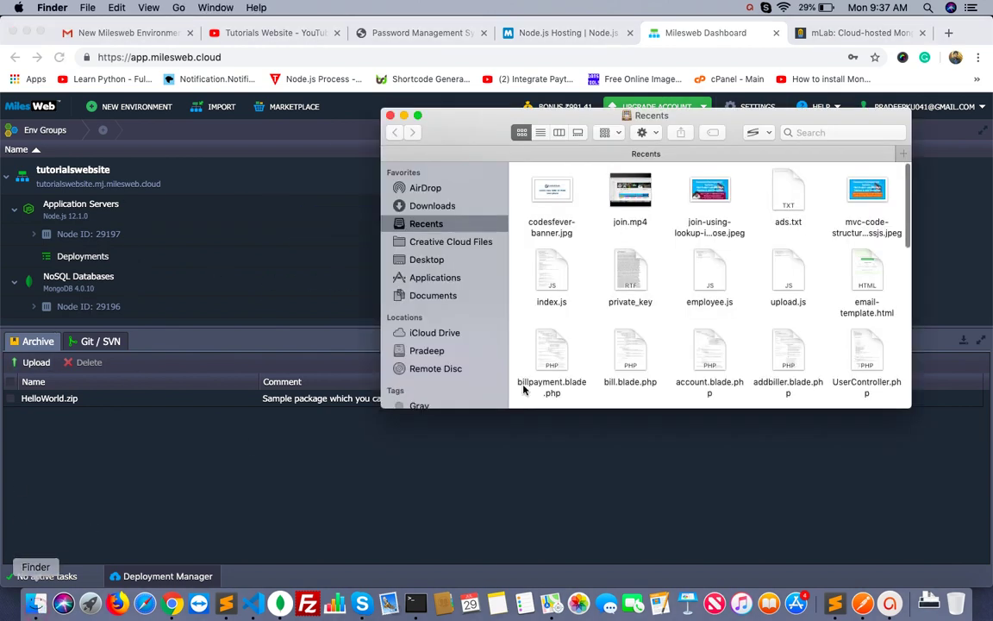
click(458, 261)
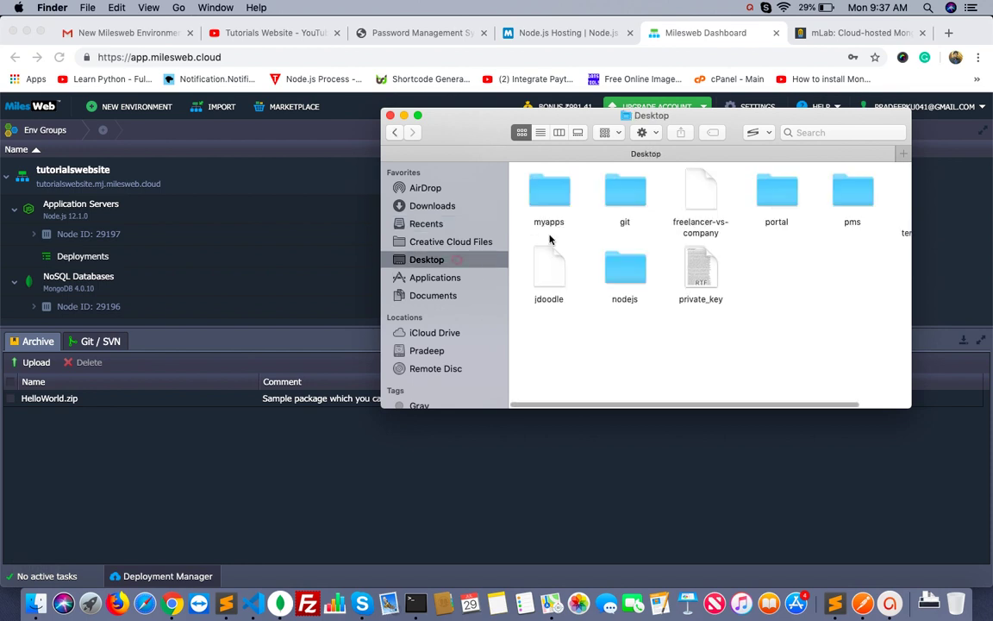
double_click(843, 202)
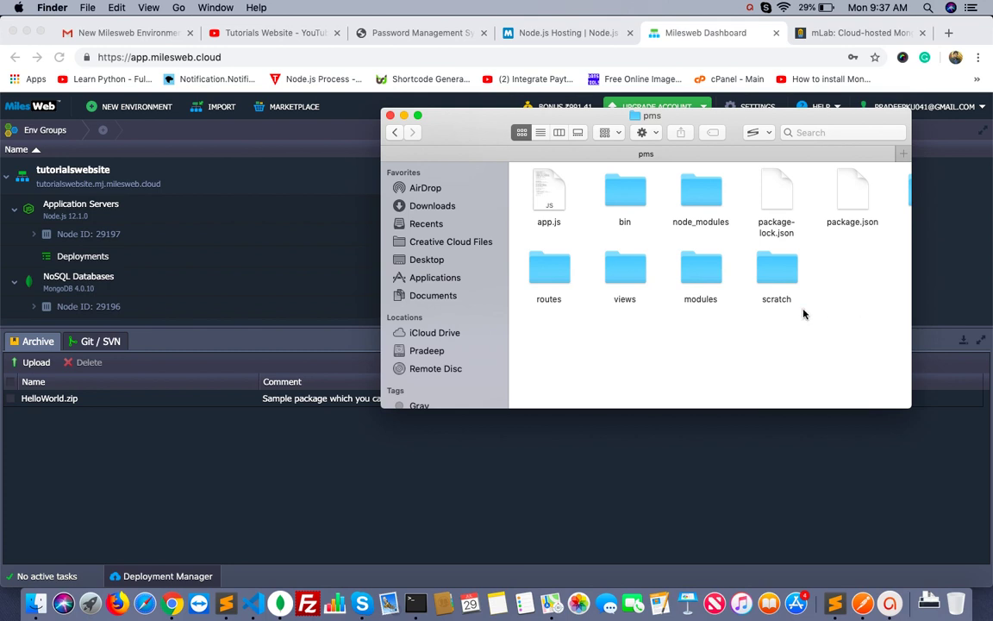
key(super+a)
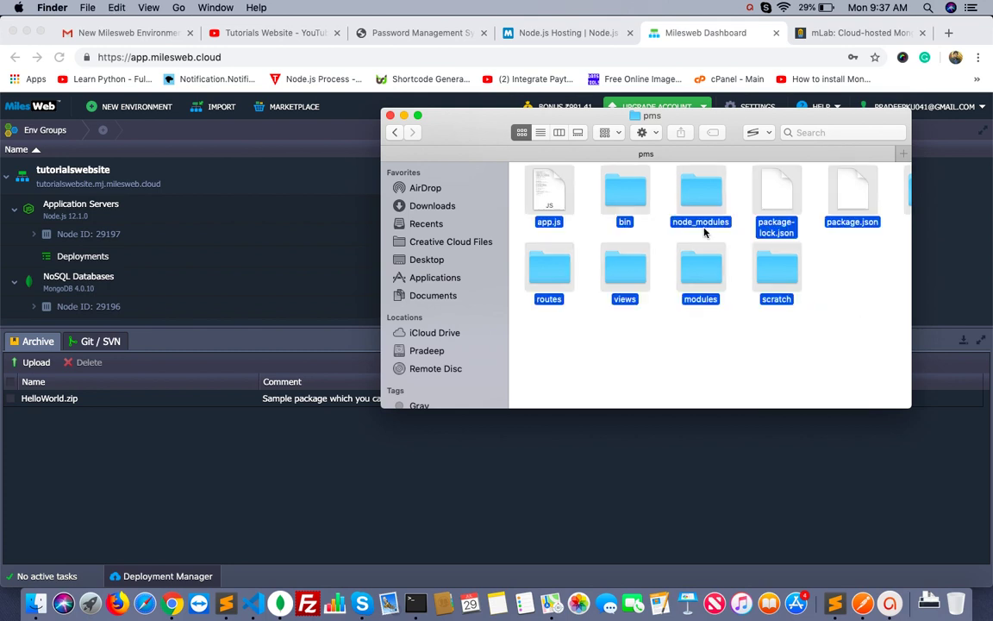
right_click(625, 197)
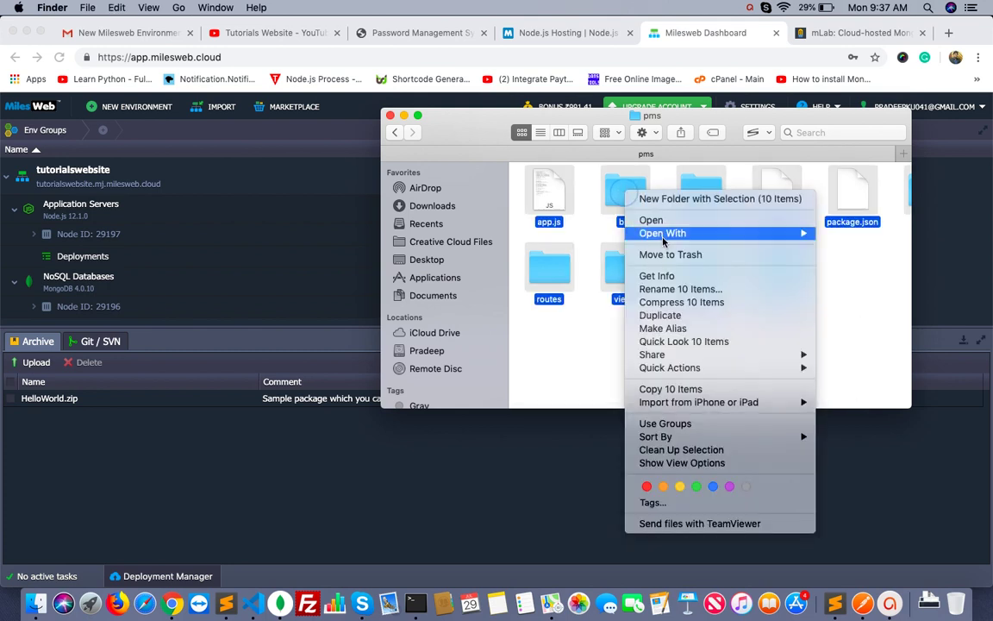
click(681, 302)
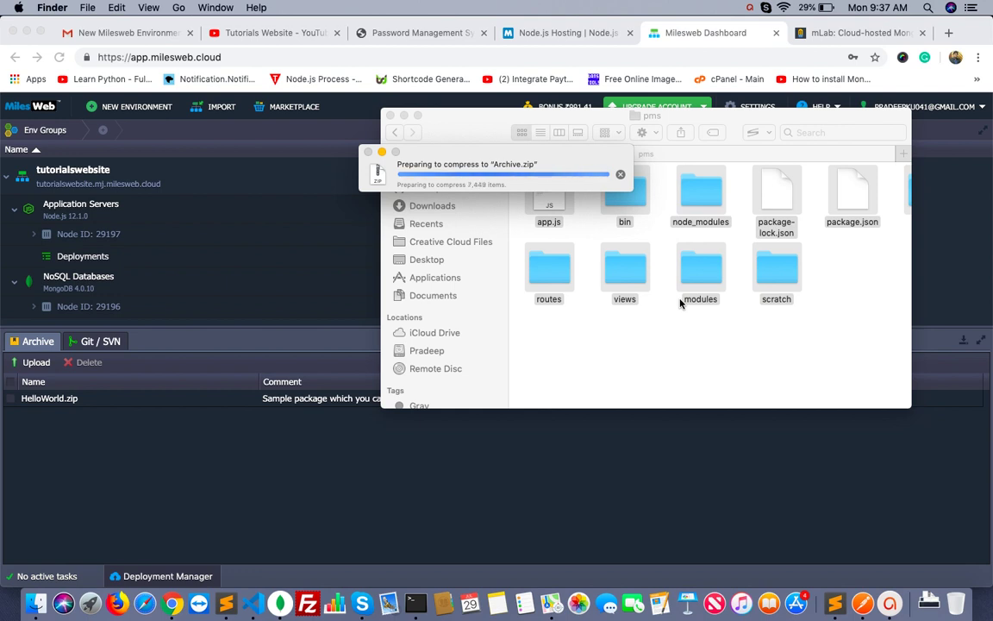
click(843, 33)
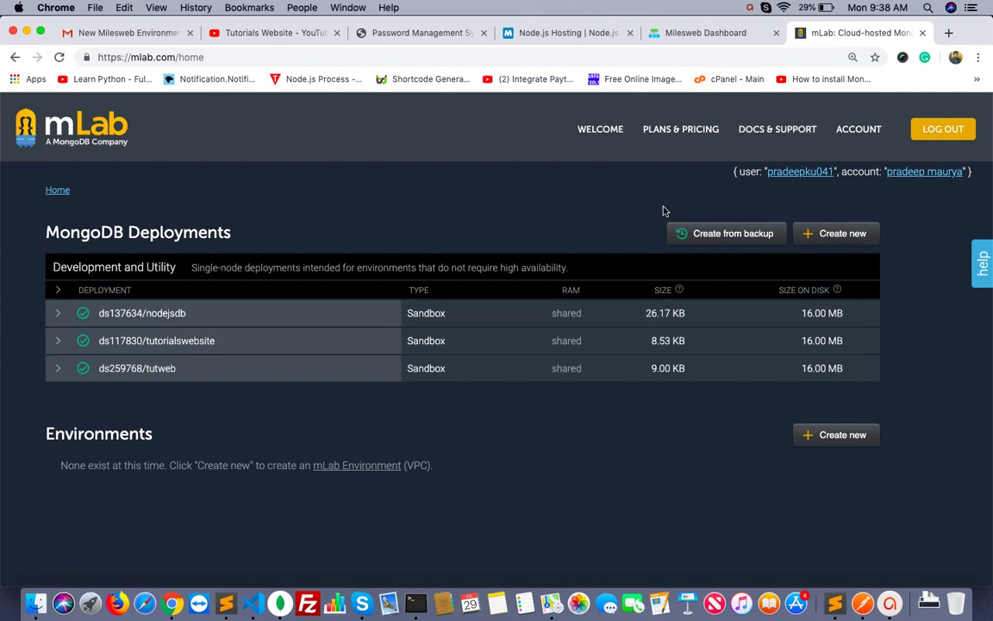
Start a new free Sandbox MongoDB deployment in the AWS Europe (Ireland) region
click(825, 238)
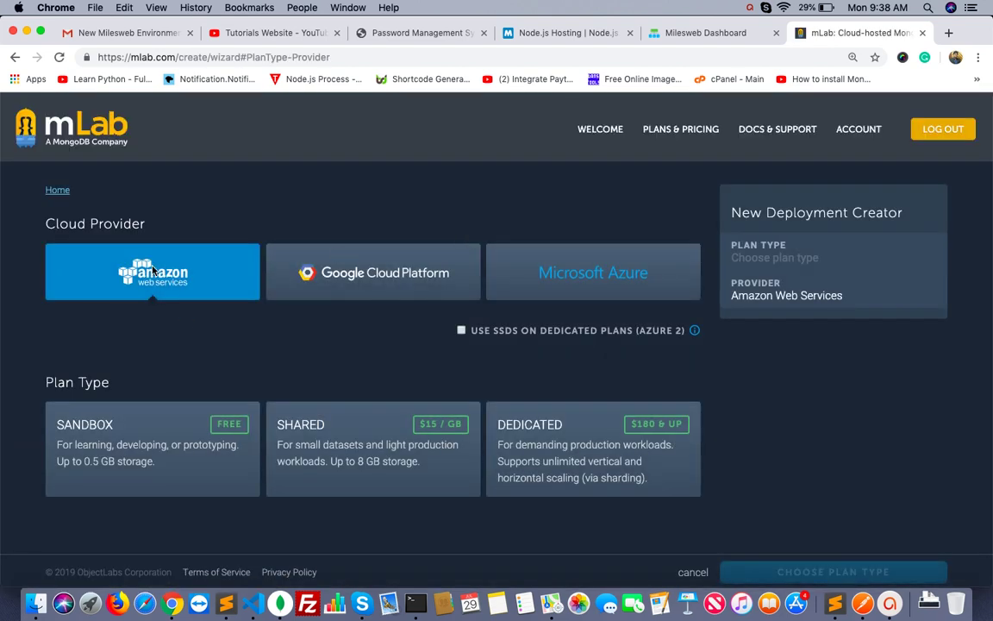
click(131, 444)
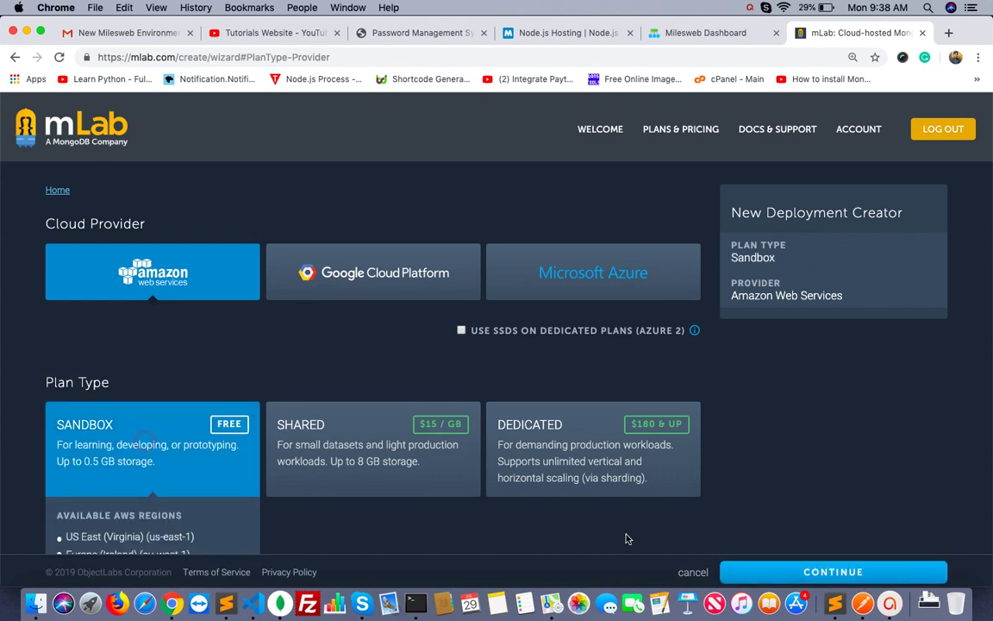
click(849, 571)
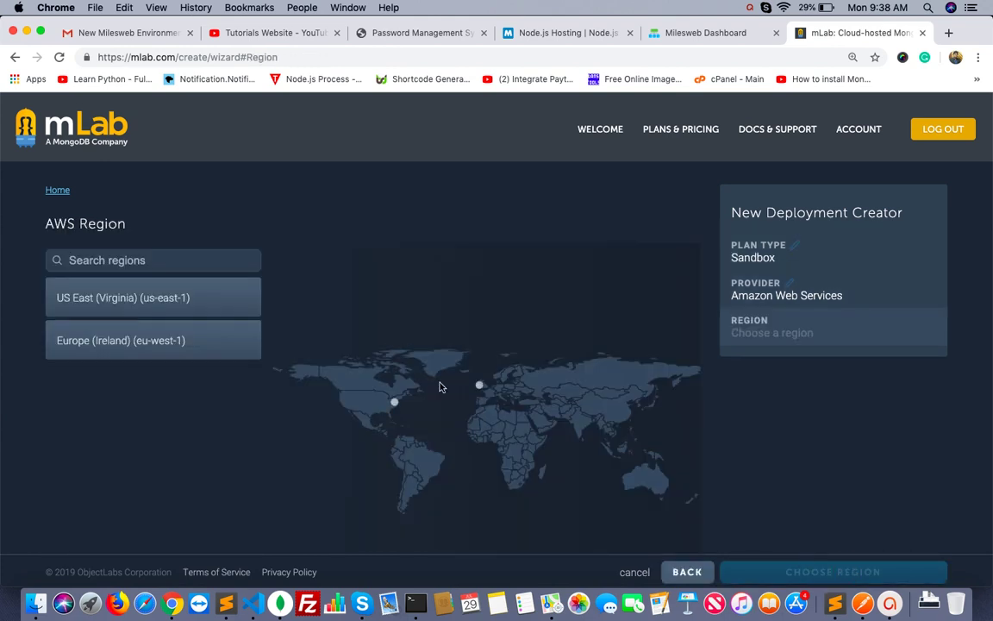
click(201, 334)
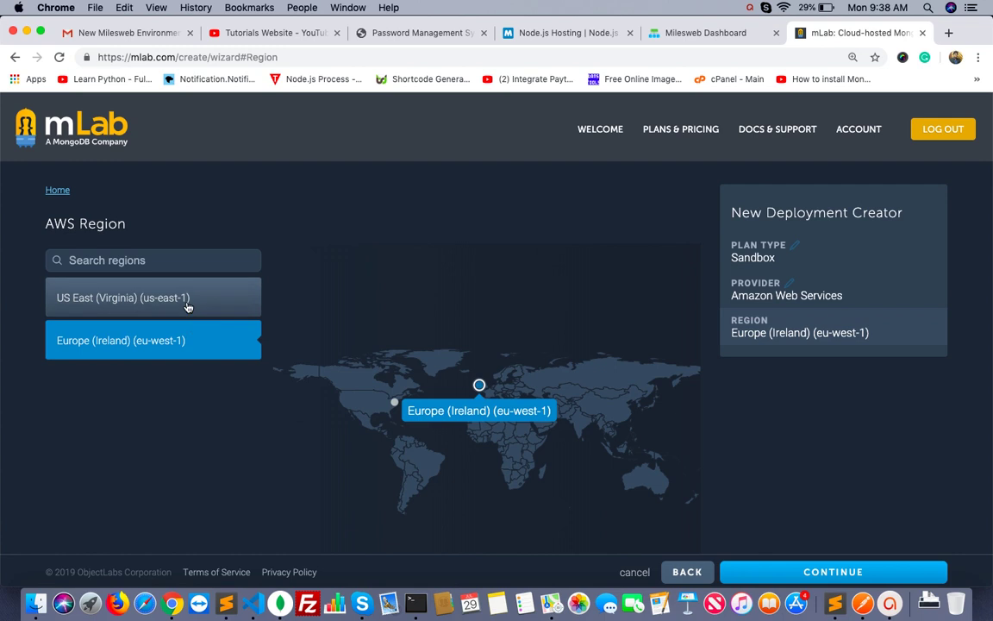
click(188, 306)
click(183, 341)
click(180, 305)
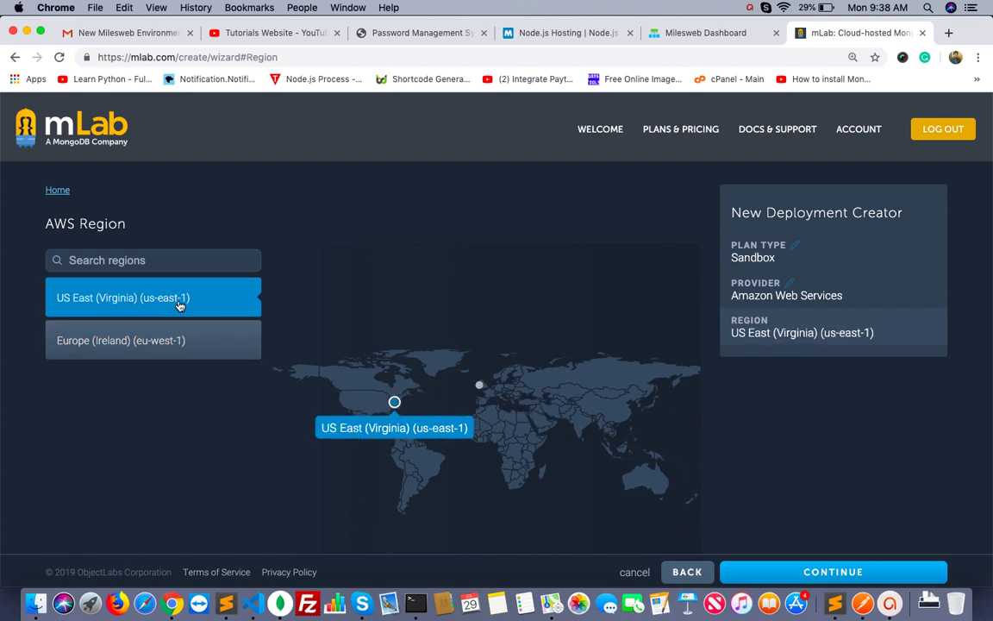
click(181, 339)
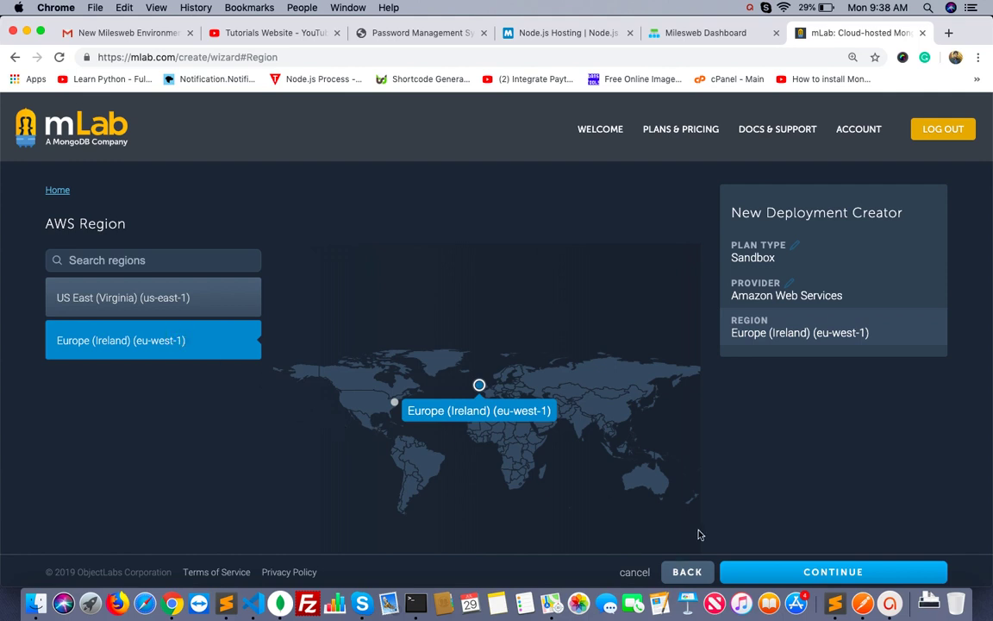
click(865, 571)
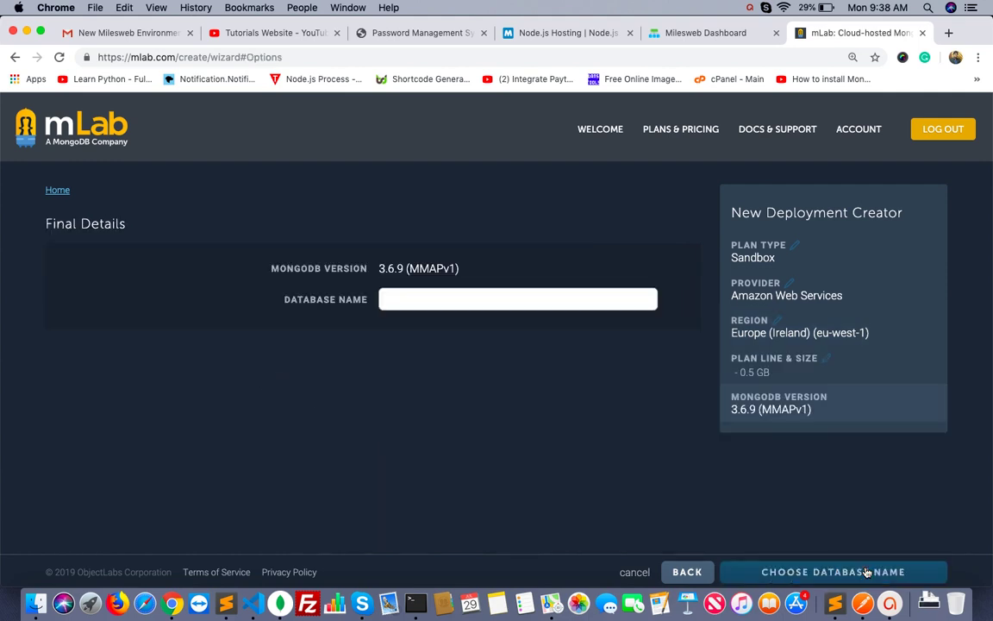
Name the database pms, submit the order, and bring up the pms project folder
click(586, 296)
text(pms)
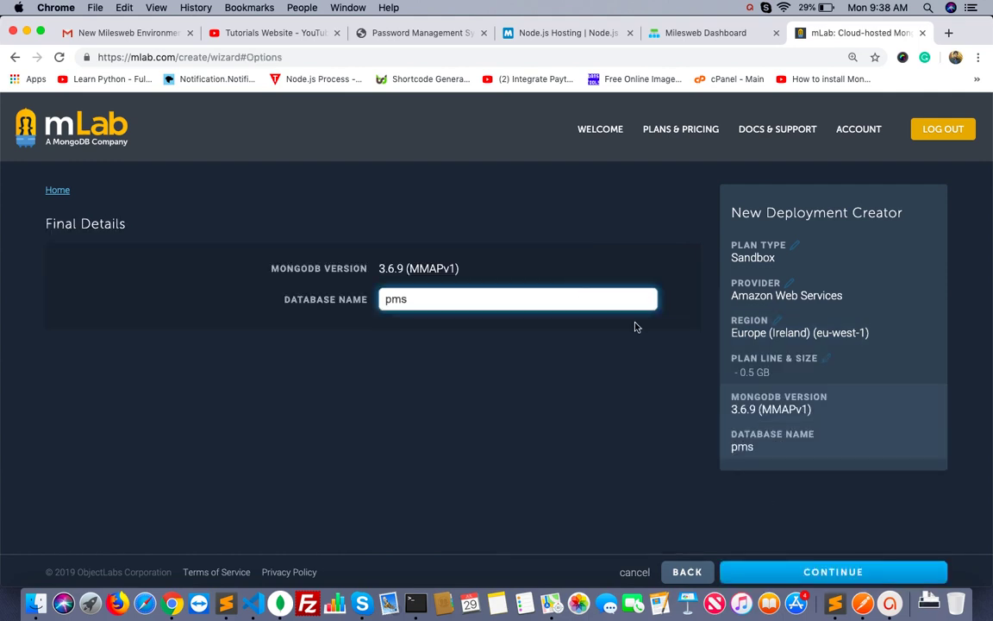
click(802, 578)
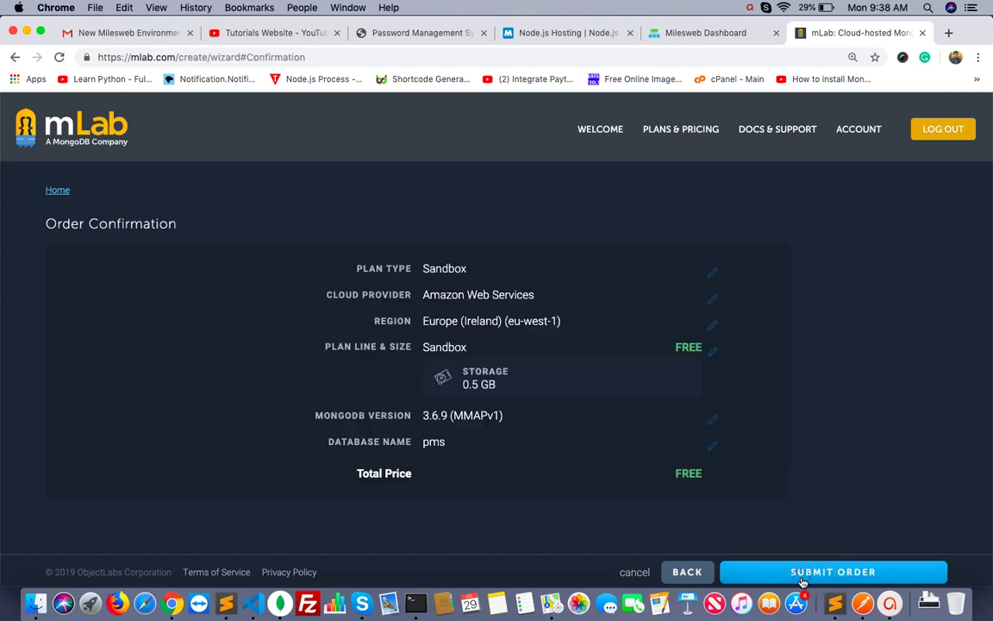
click(802, 573)
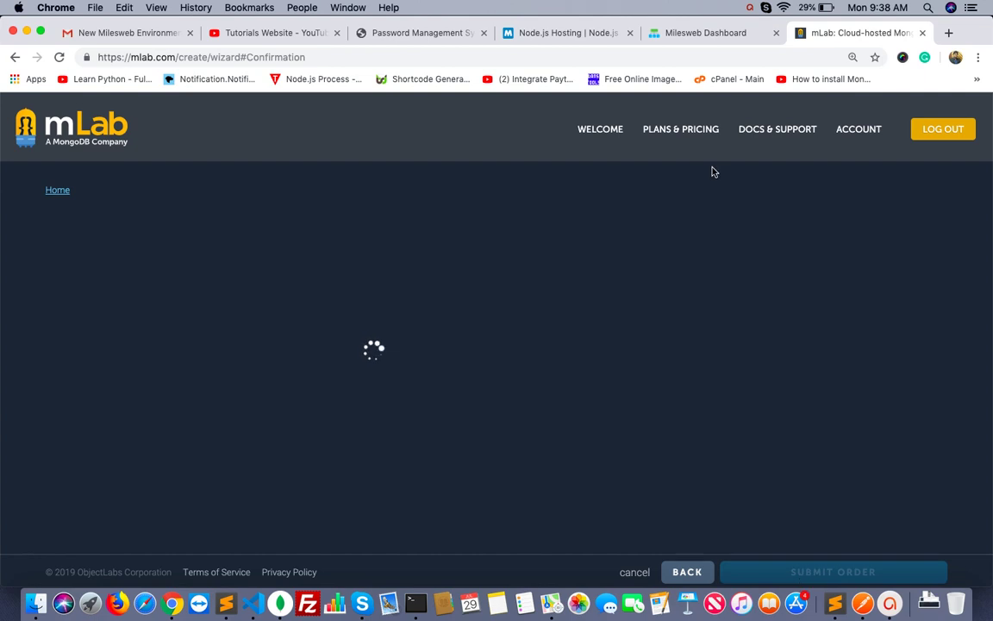
click(35, 604)
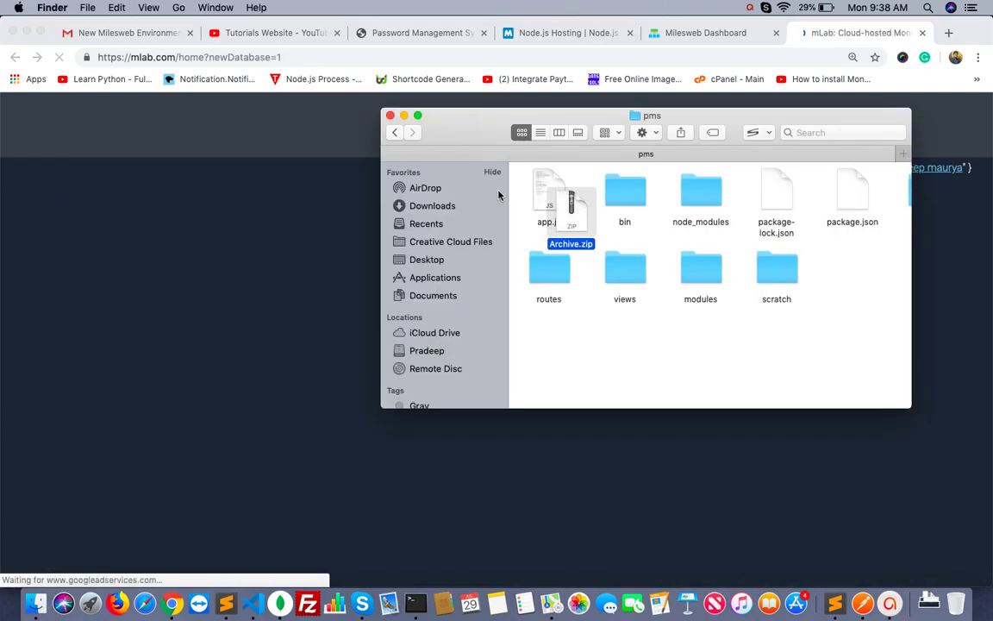
Reload mLab, open the ds111420/pms deployment, and view its empty Users list
click(230, 122)
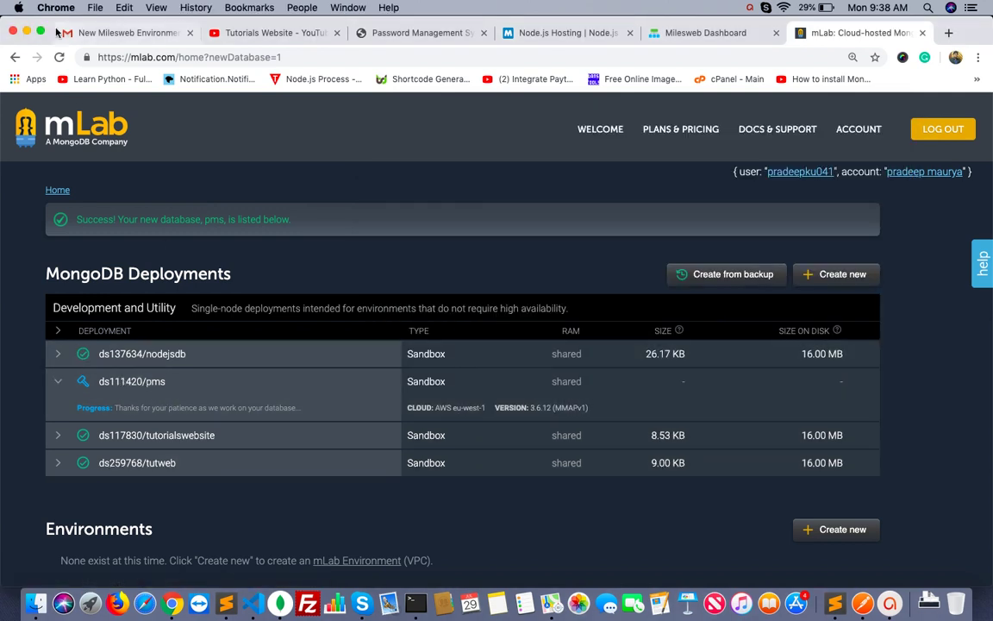
click(58, 58)
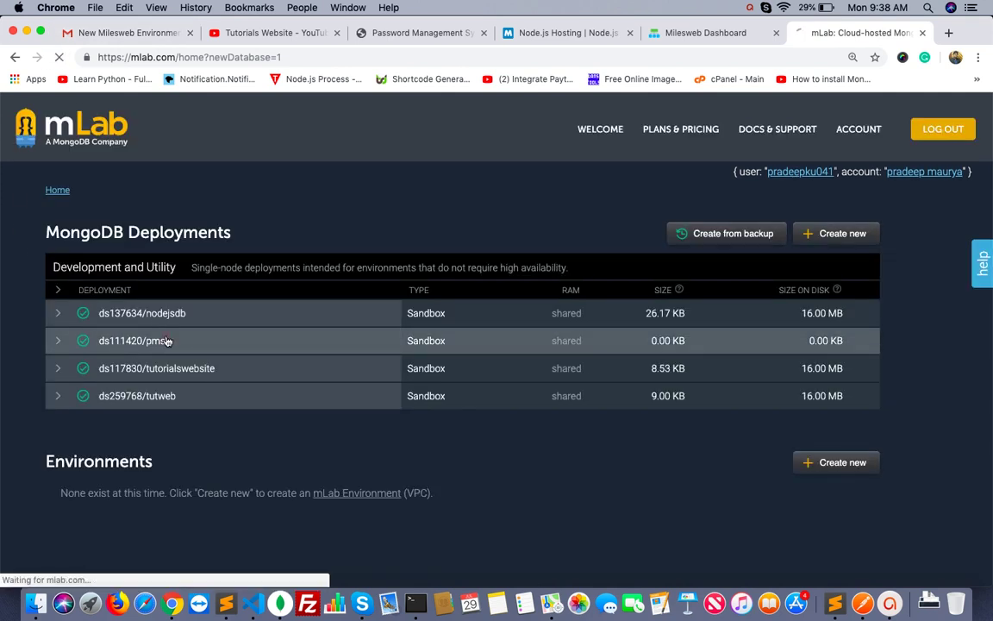
click(167, 341)
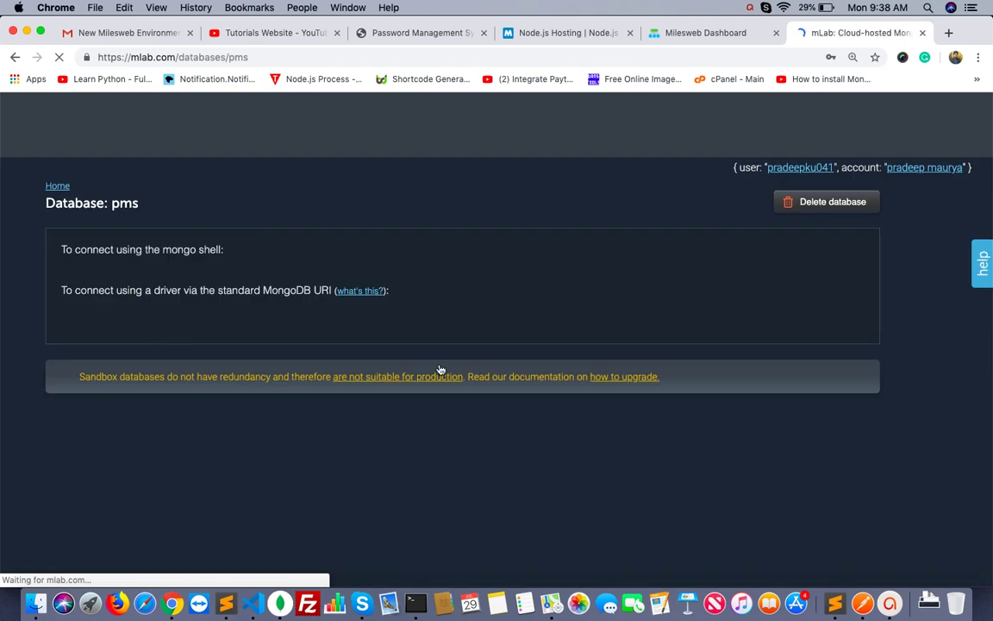
scroll(439, 369, down, 1)
scroll(439, 368, down, 5)
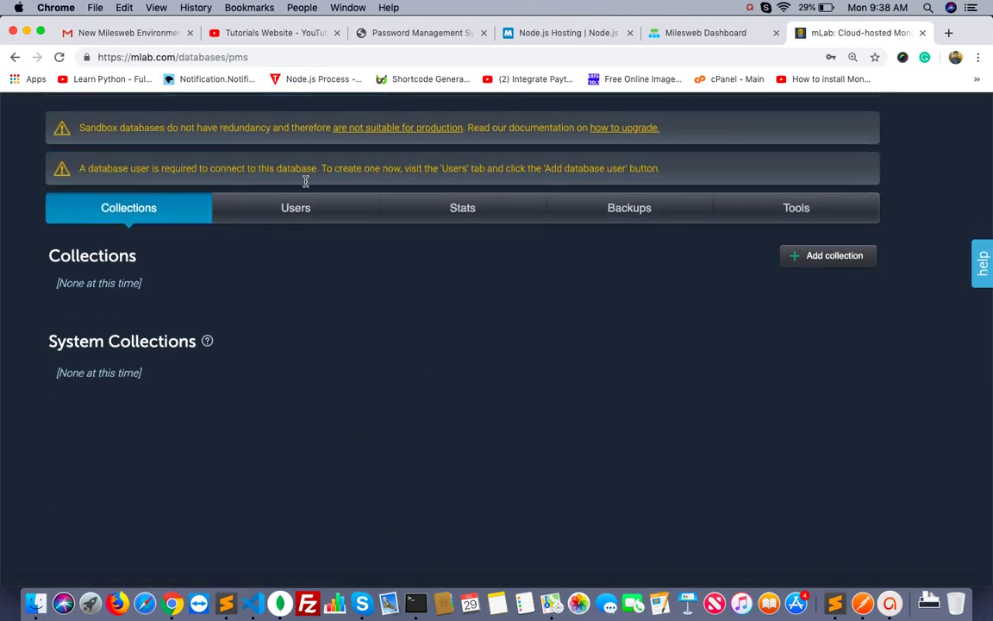
click(302, 208)
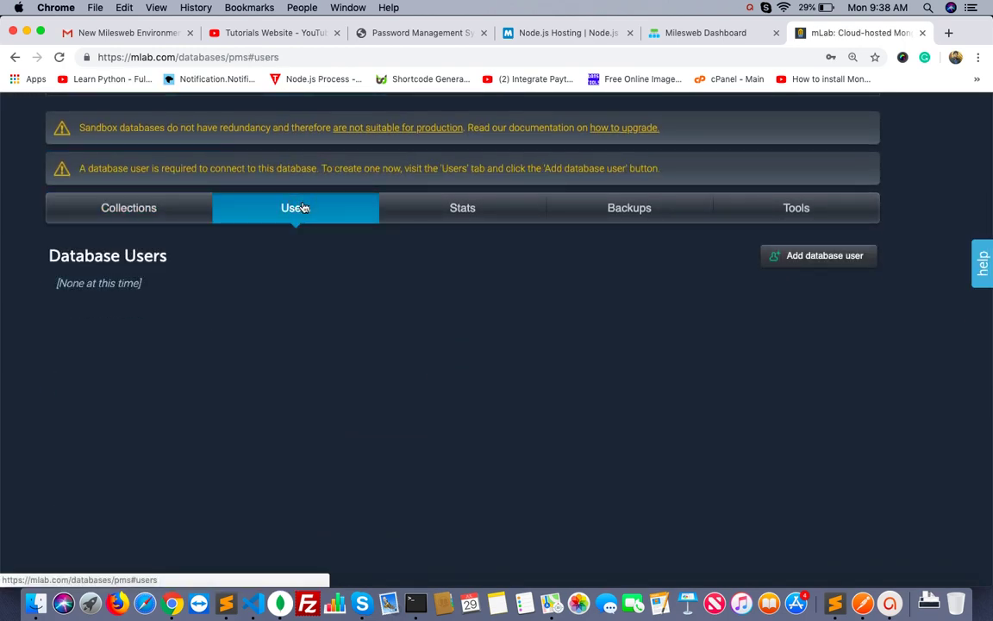
Create database user pmsdbuser with a password on pms, then return to mLab's deployments list
click(776, 255)
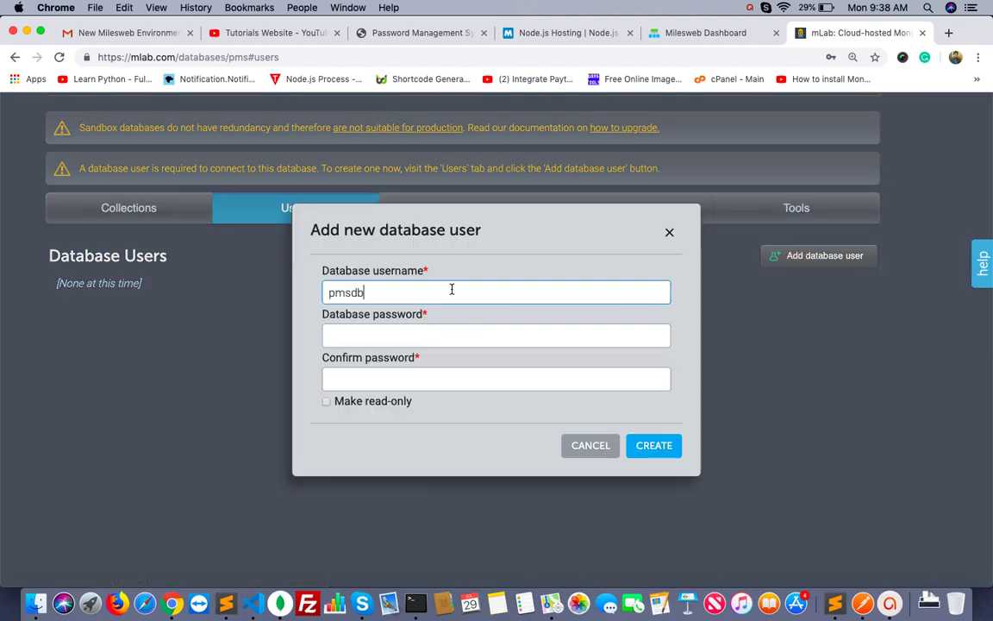
key(Tab)
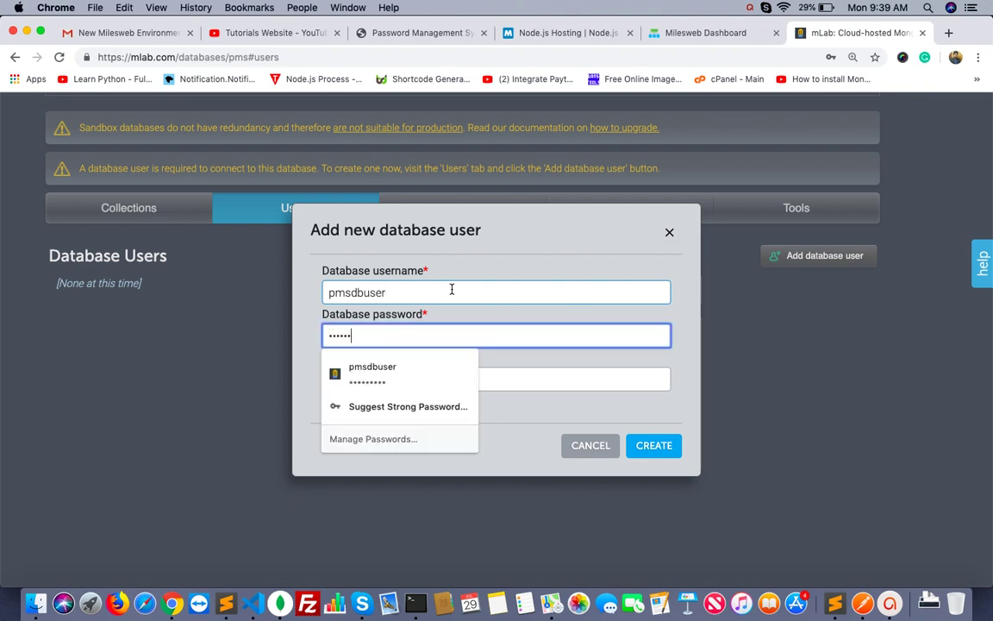
key(Tab)
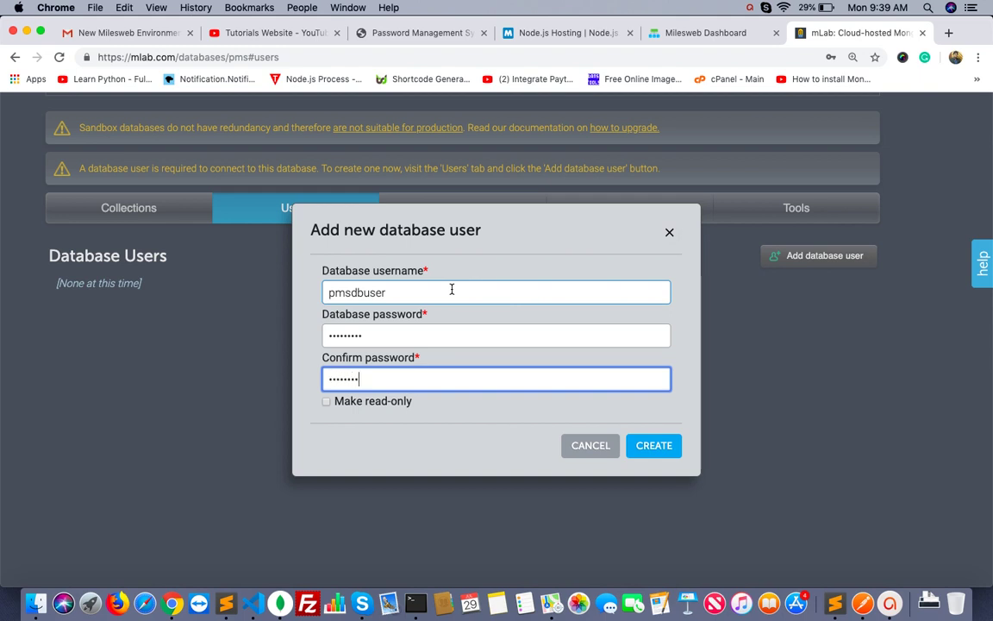
click(654, 459)
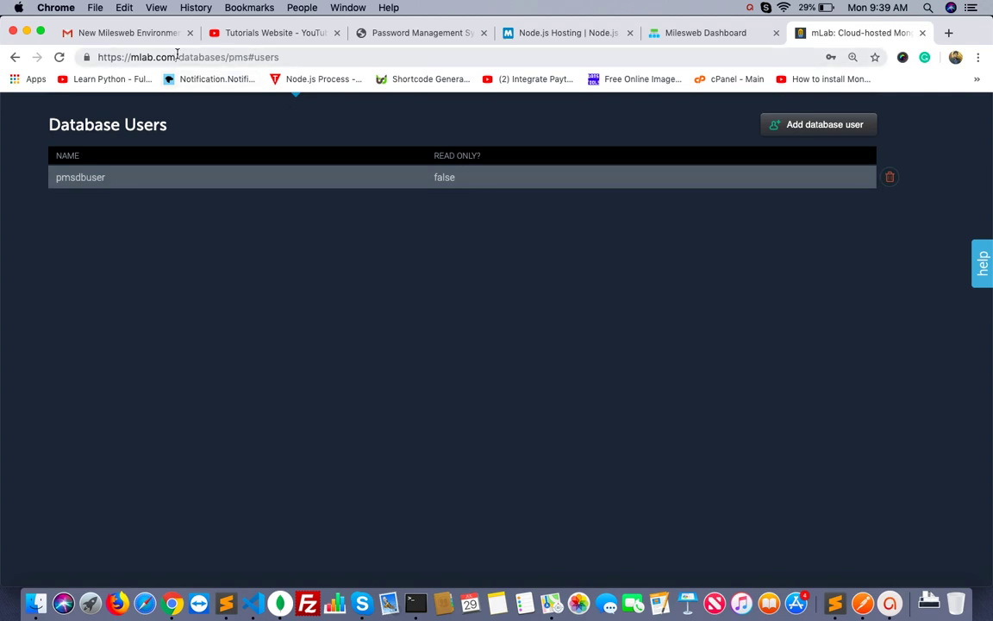
scroll(112, 221, up, 8)
key(super+r)
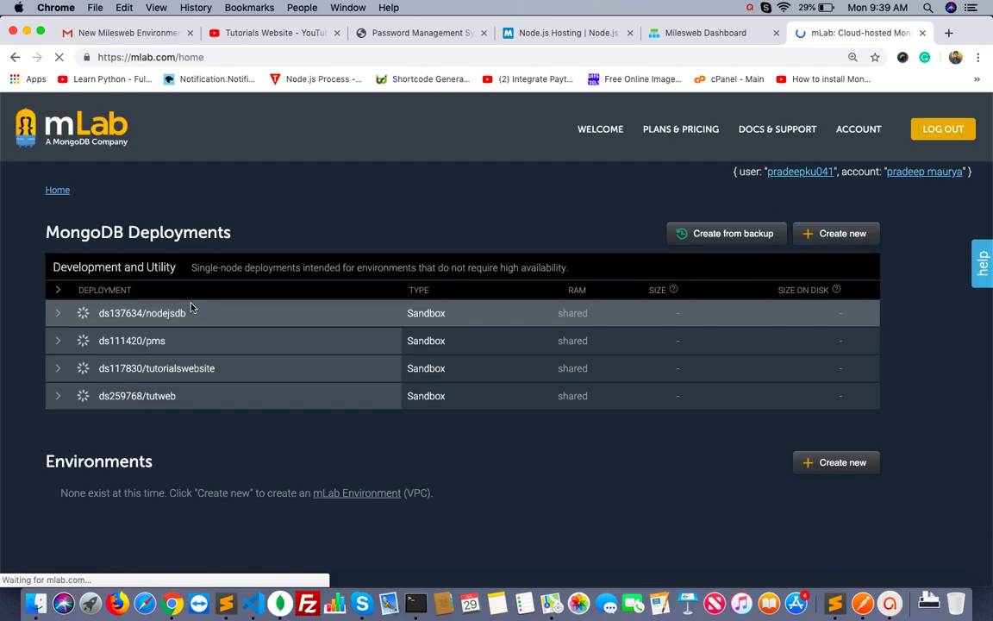
View the ds111420/pms connection details, then switch to the MilesWeb Deployment Manager
click(159, 350)
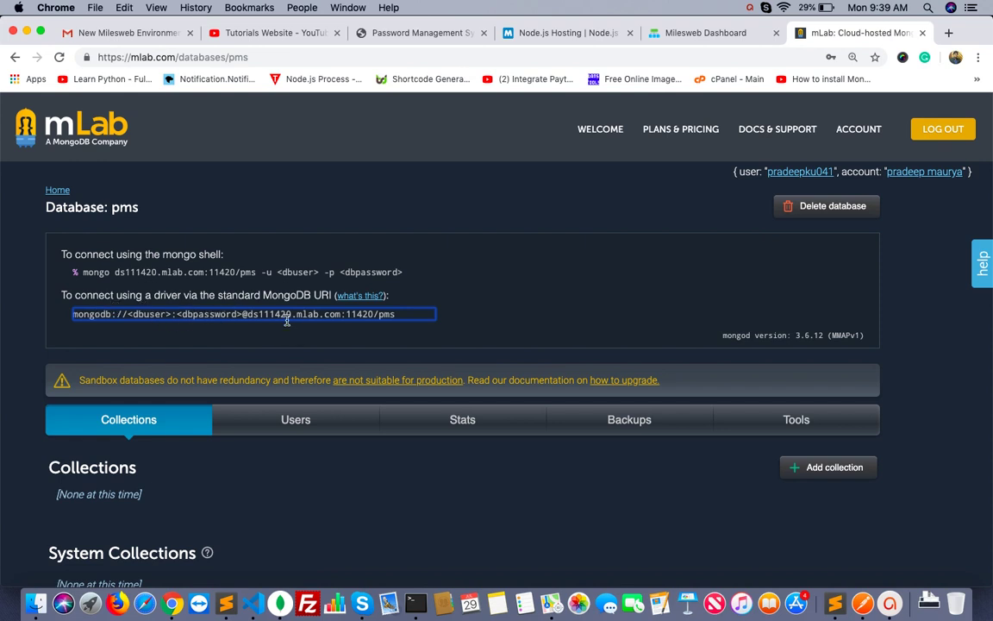
click(681, 33)
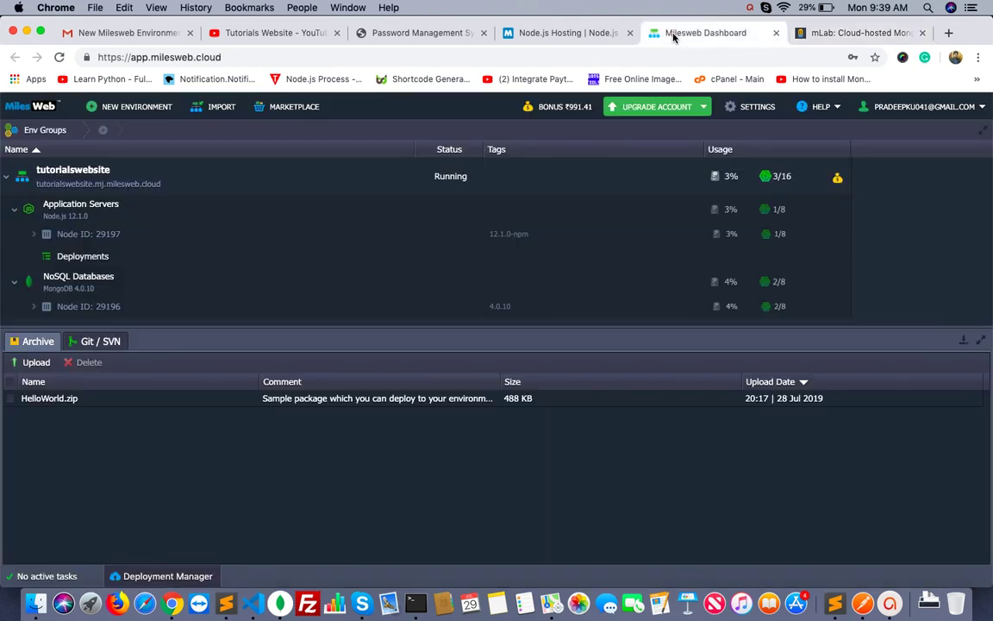
click(35, 605)
click(162, 539)
Upload Desktop/pms/Archive.zip to the deployment archives with the comment 'pms code file'
click(34, 362)
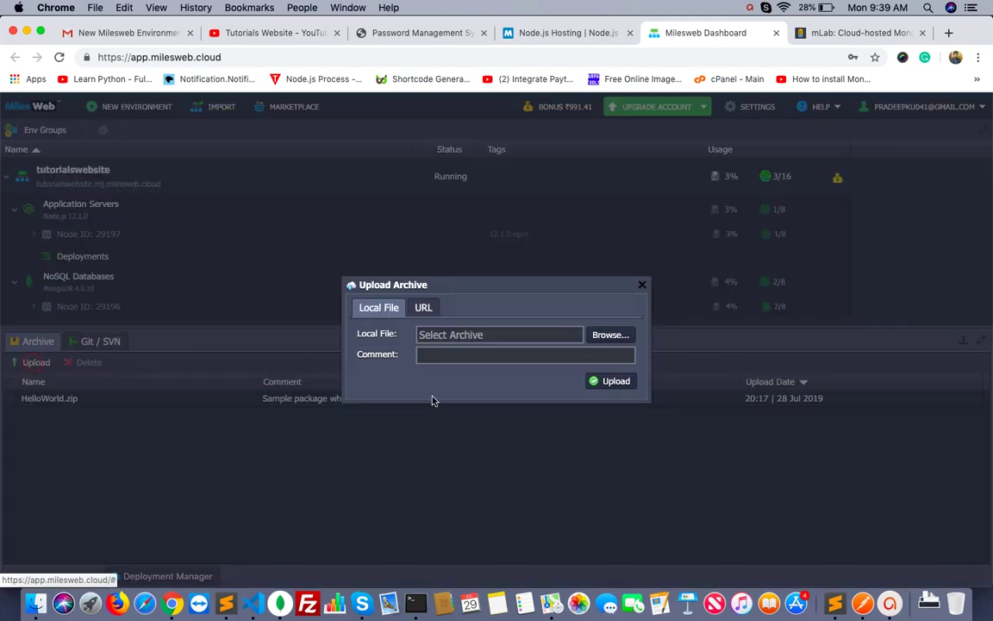
click(626, 343)
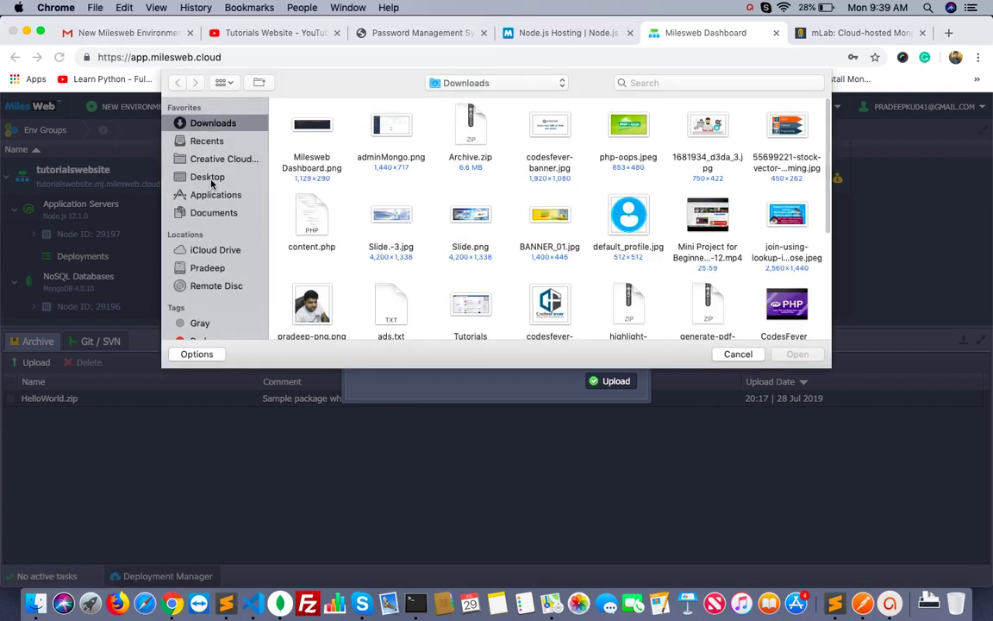
click(207, 177)
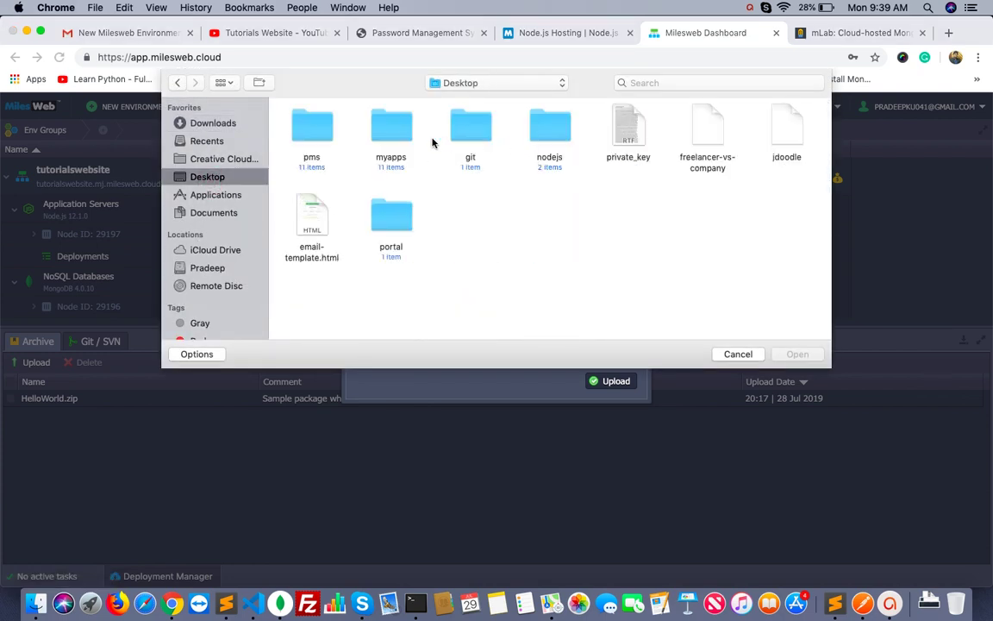
double_click(314, 133)
click(311, 130)
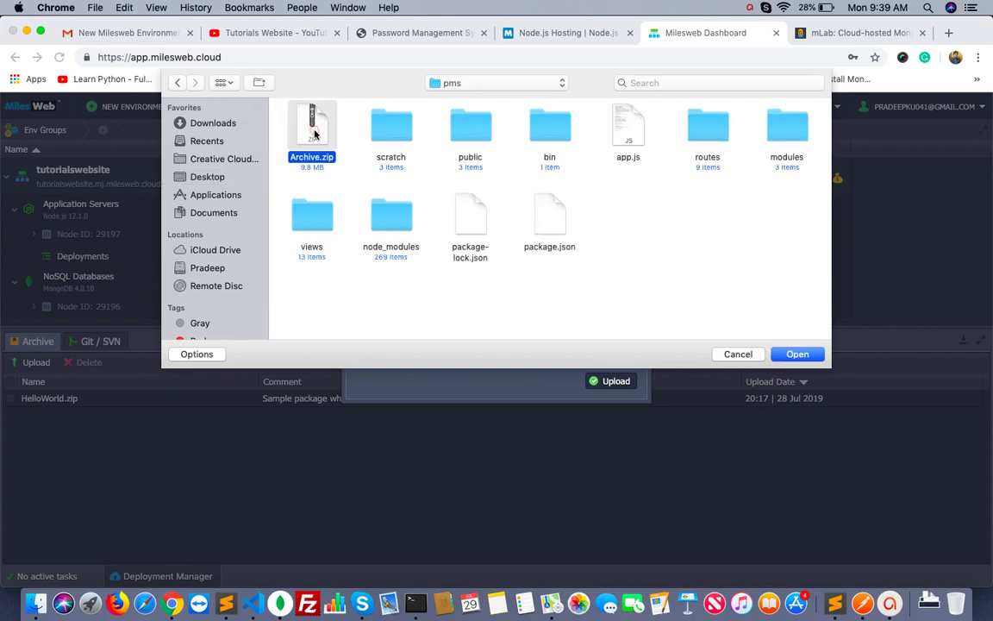
click(797, 355)
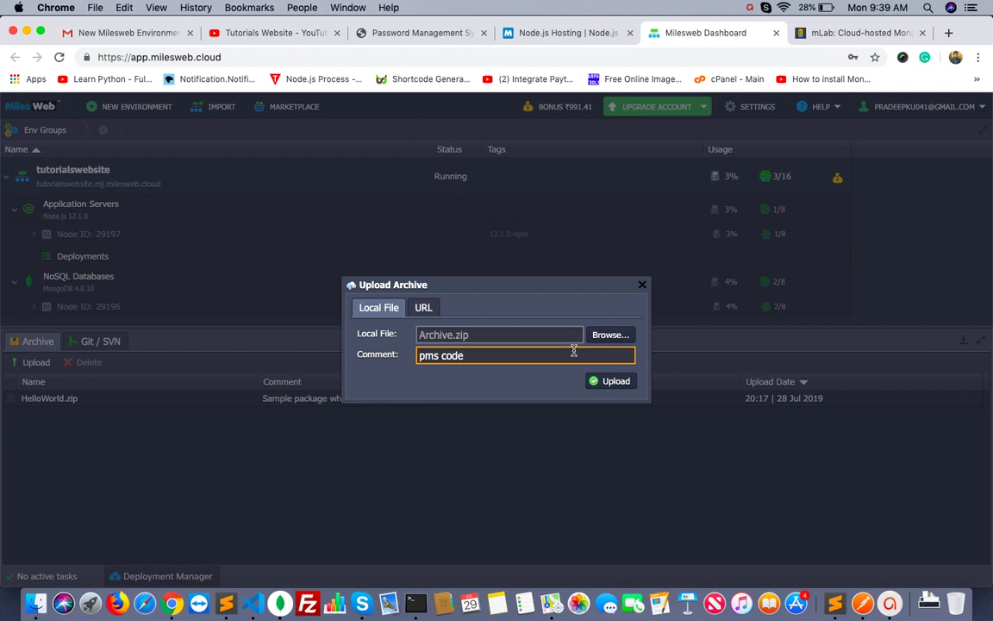
click(615, 381)
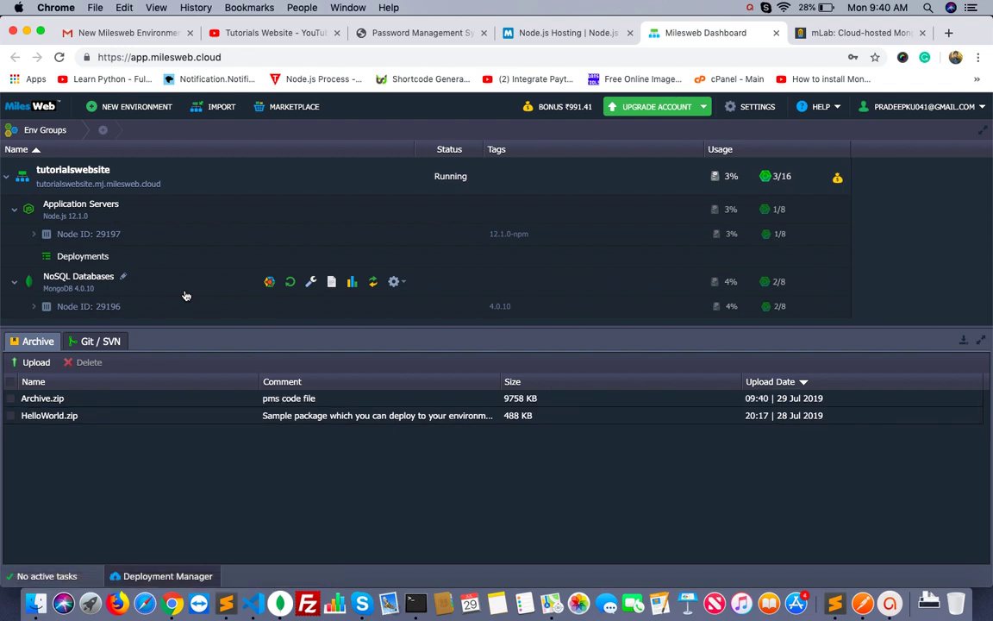
Deploy Archive.zip to the tutorialswebsite Application Servers environment
mouse_move(127, 398)
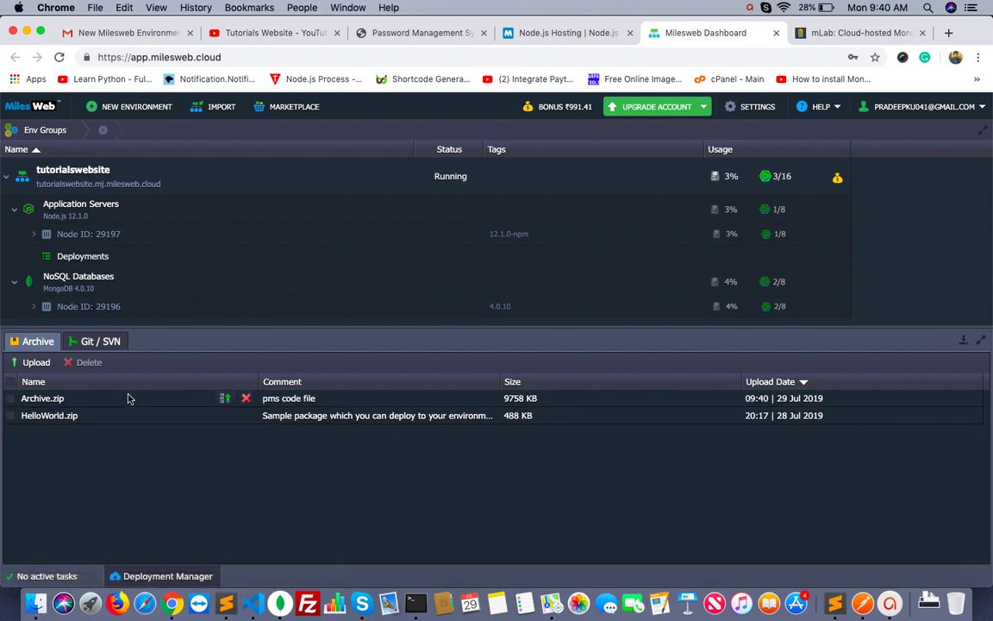
click(225, 400)
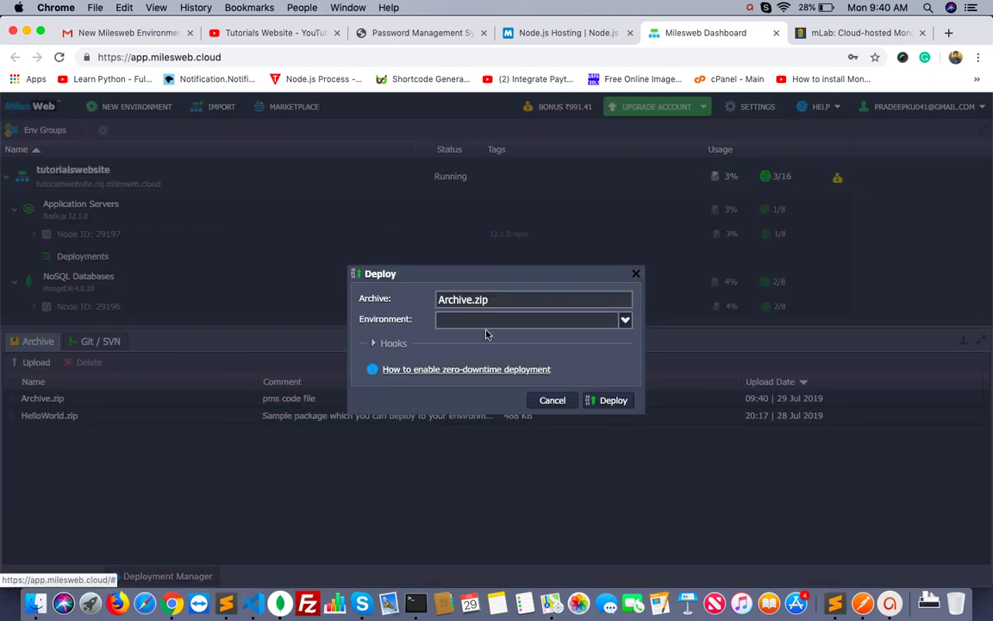
click(625, 320)
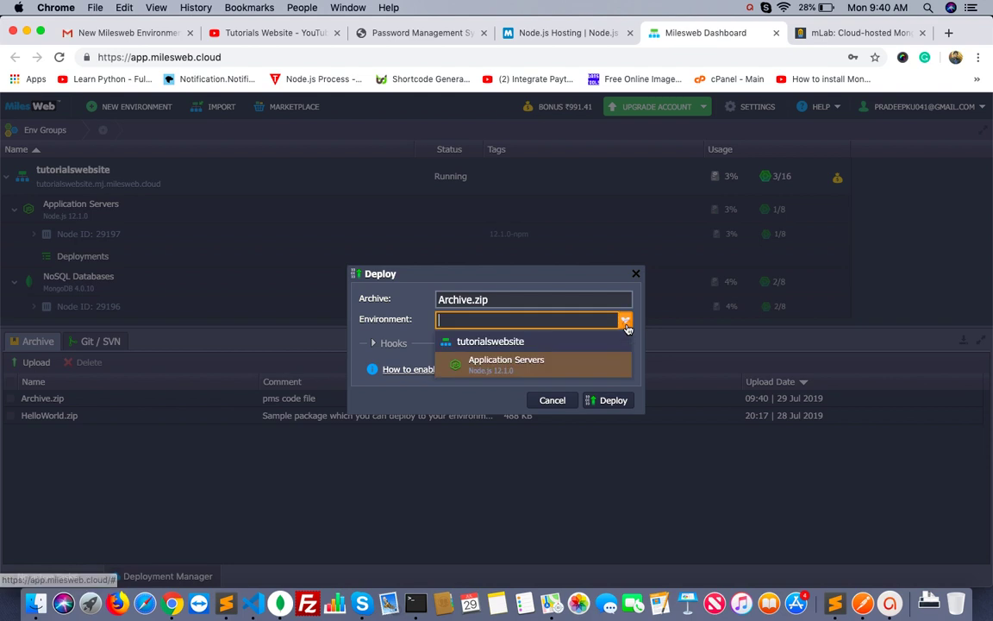
click(555, 369)
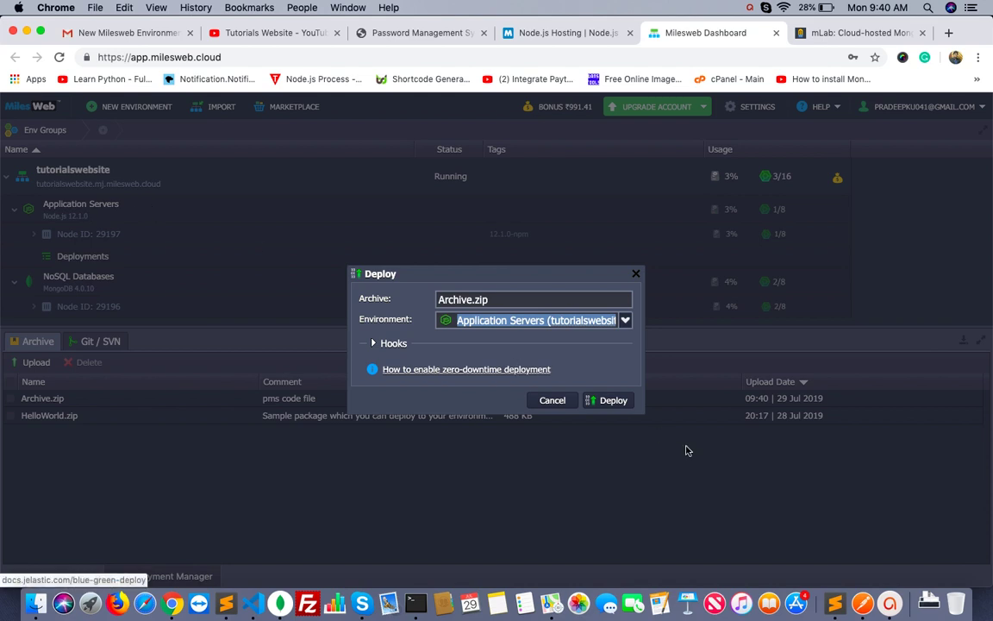
click(612, 402)
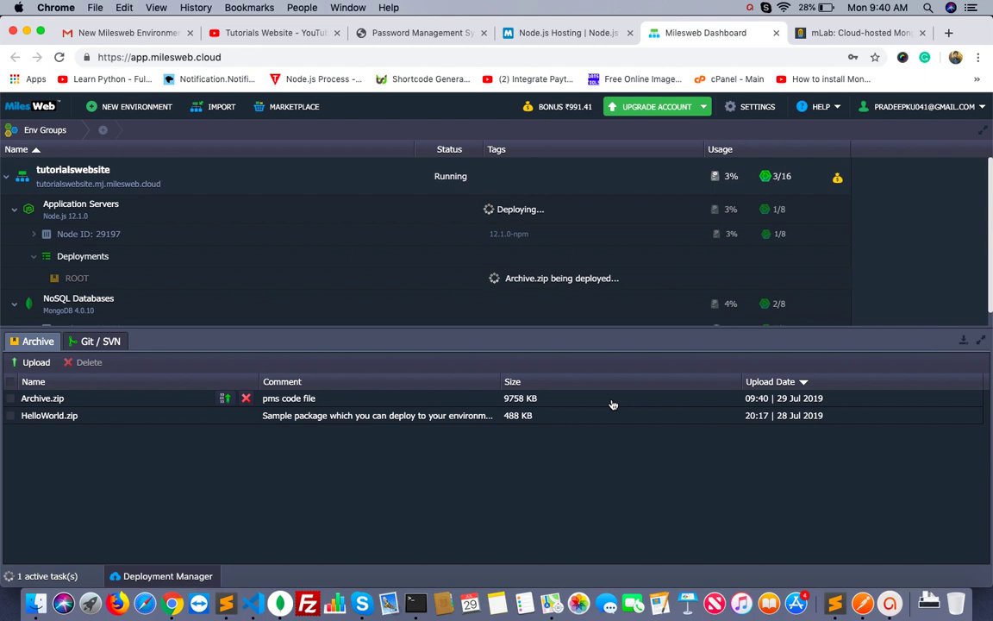
mouse_move(536, 295)
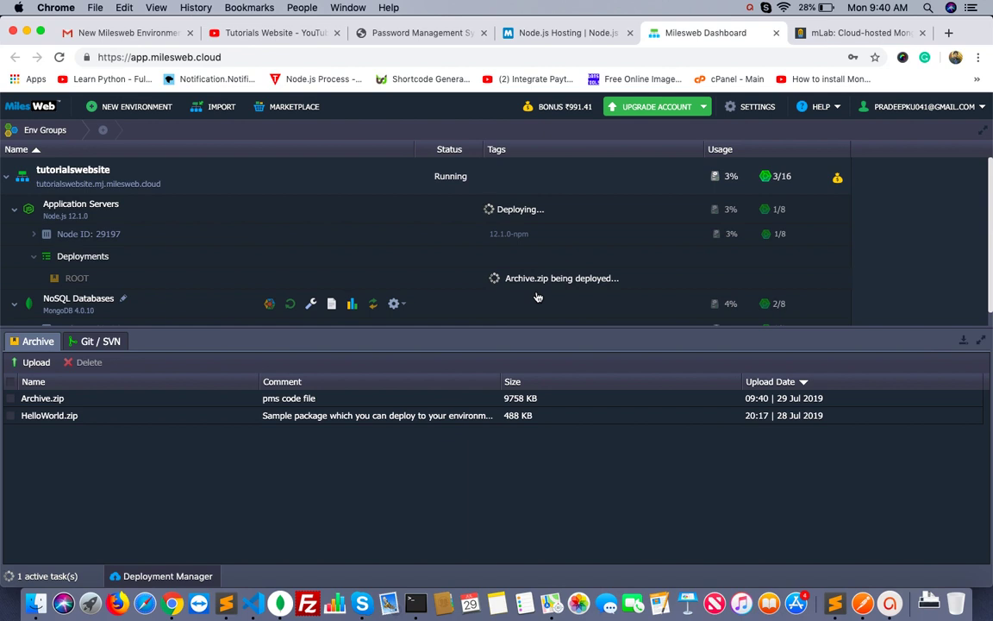
Copy the pms database's MongoDB connection URI from mLab and bring up Sublime Text
key(ctrl+Tab)
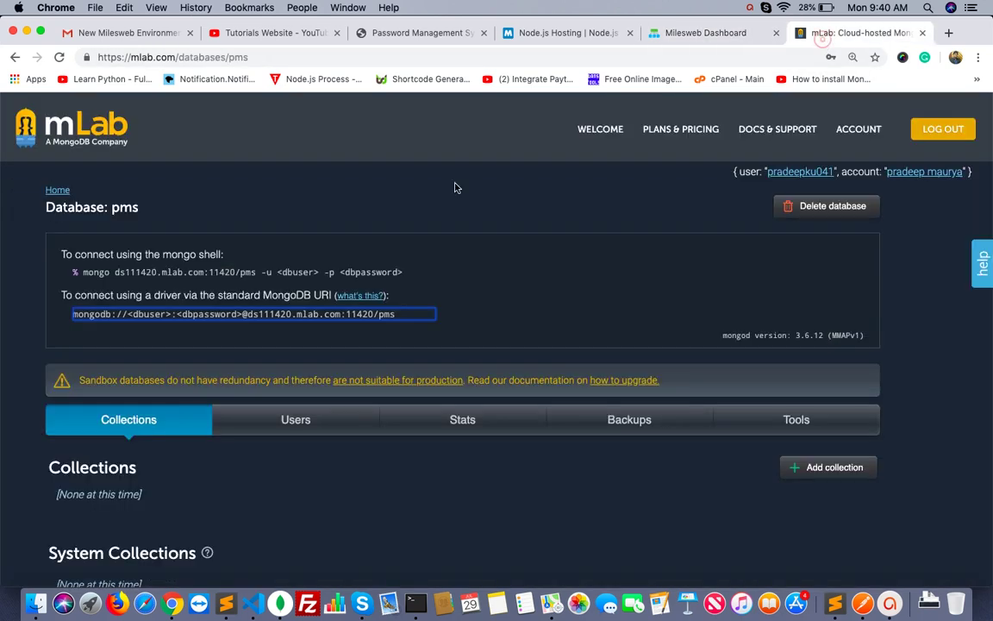
triple_click(324, 315)
key(super+c)
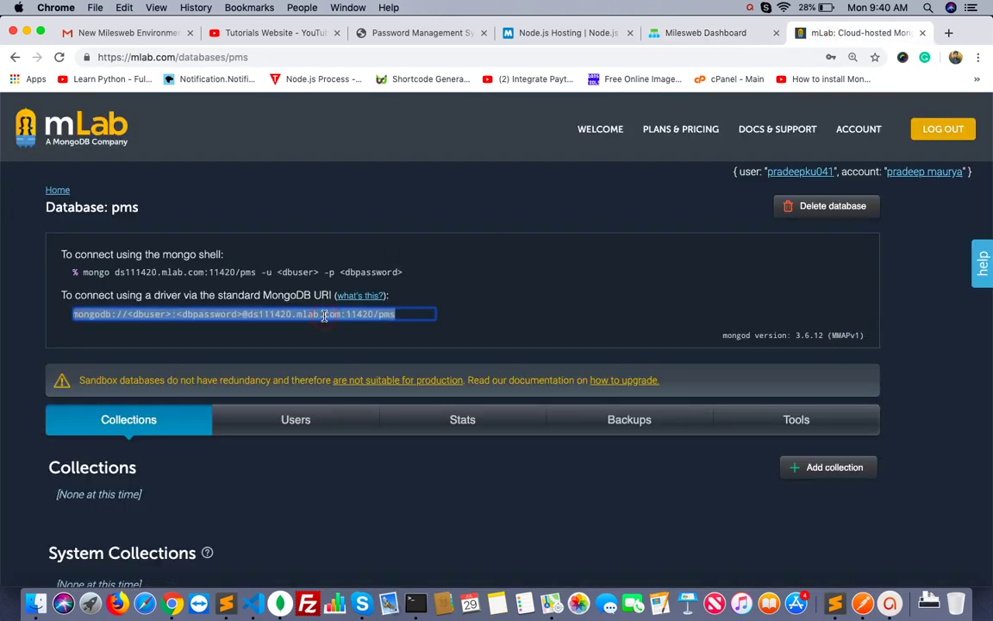
click(228, 603)
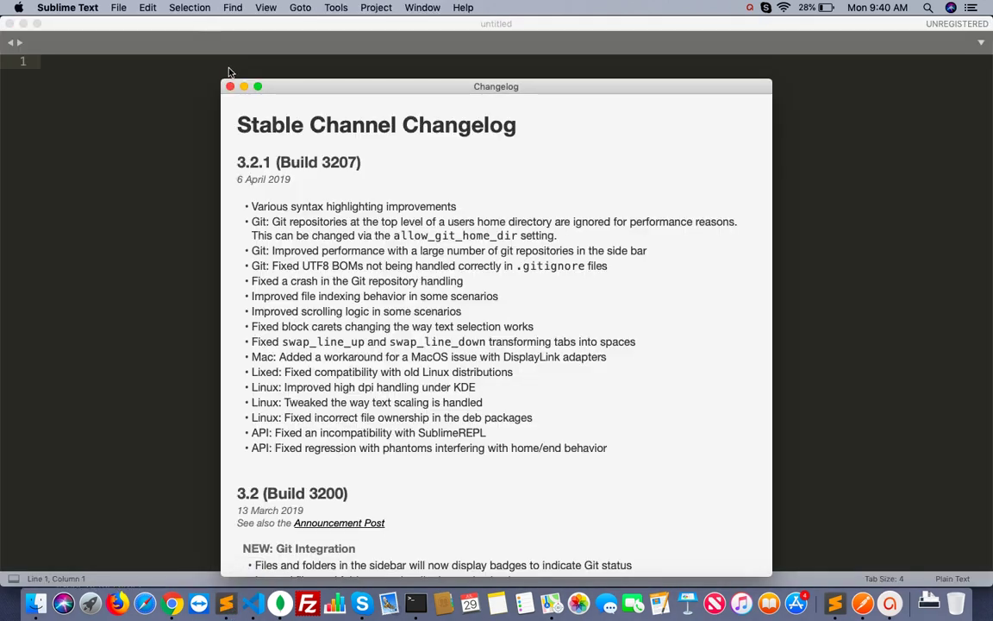
Paste the mLab URI and replace its placeholders with user pmsdbuser and the database password
click(231, 87)
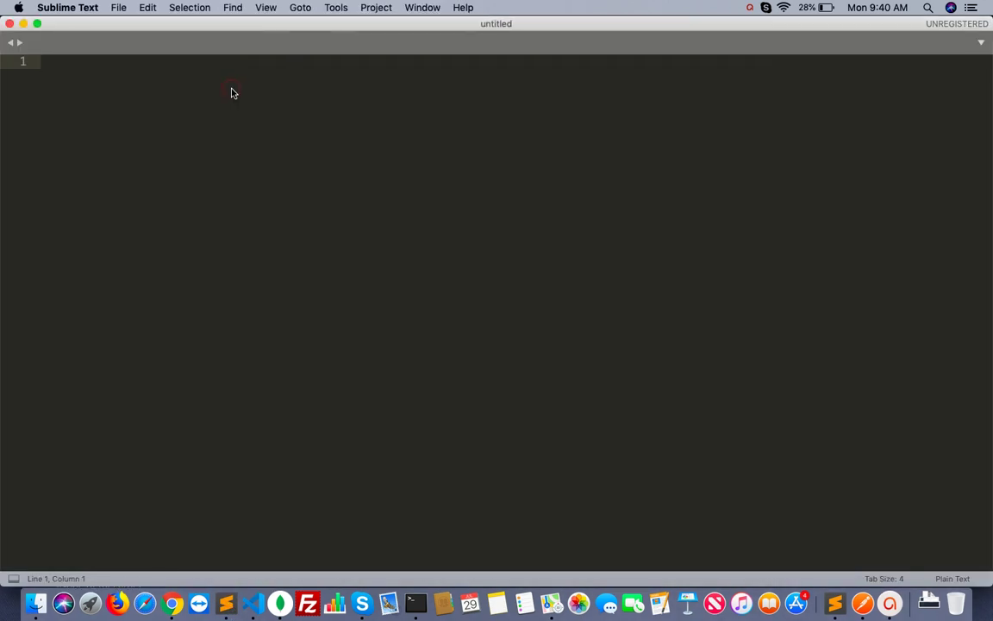
key(super+v)
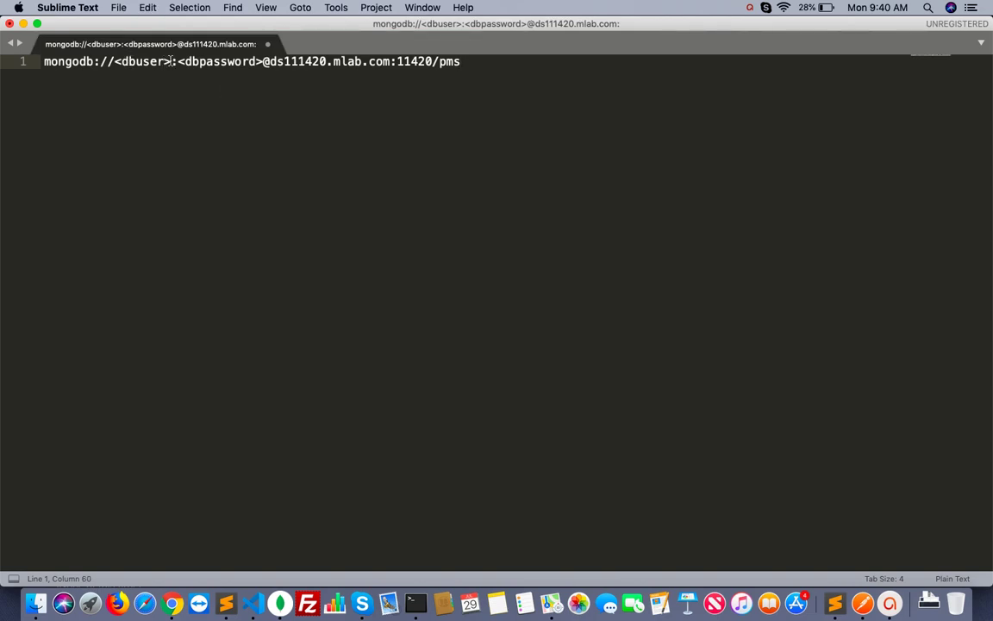
drag(170, 61, 113, 62)
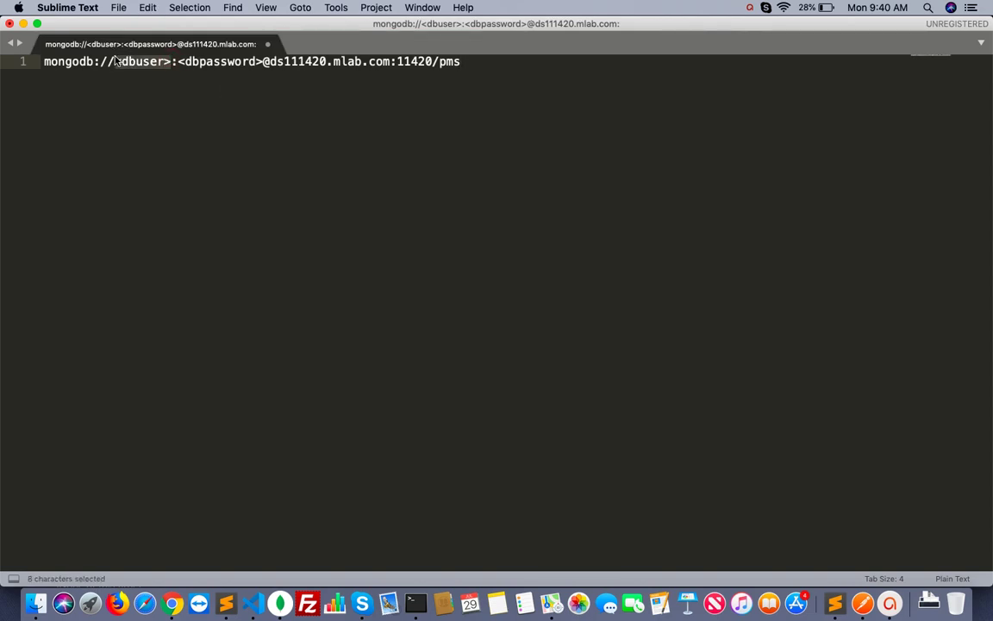
text(pmsd)
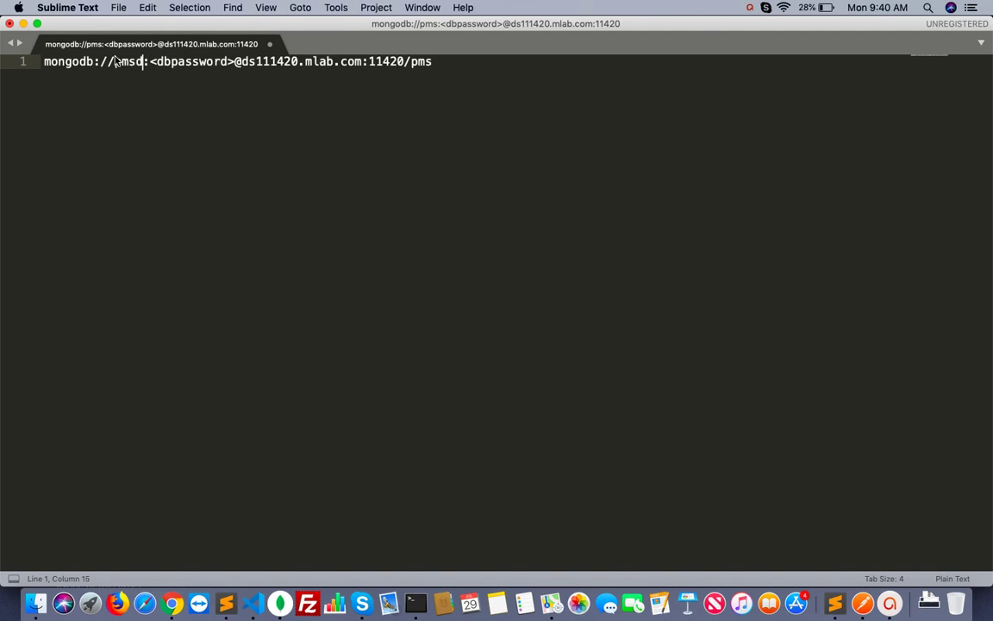
text(buser)
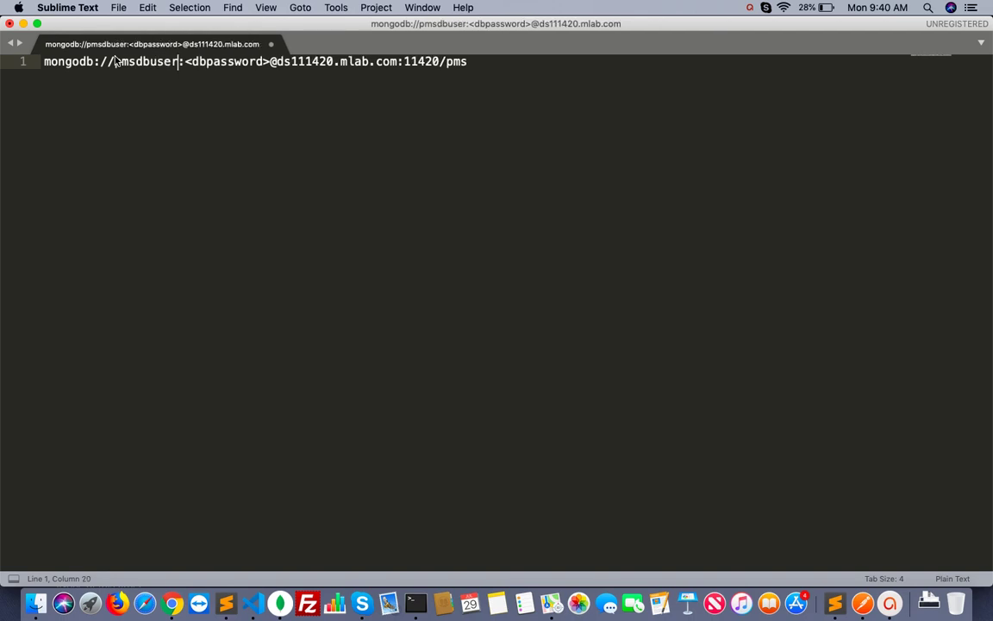
drag(185, 61, 269, 60)
key(BackSpace)
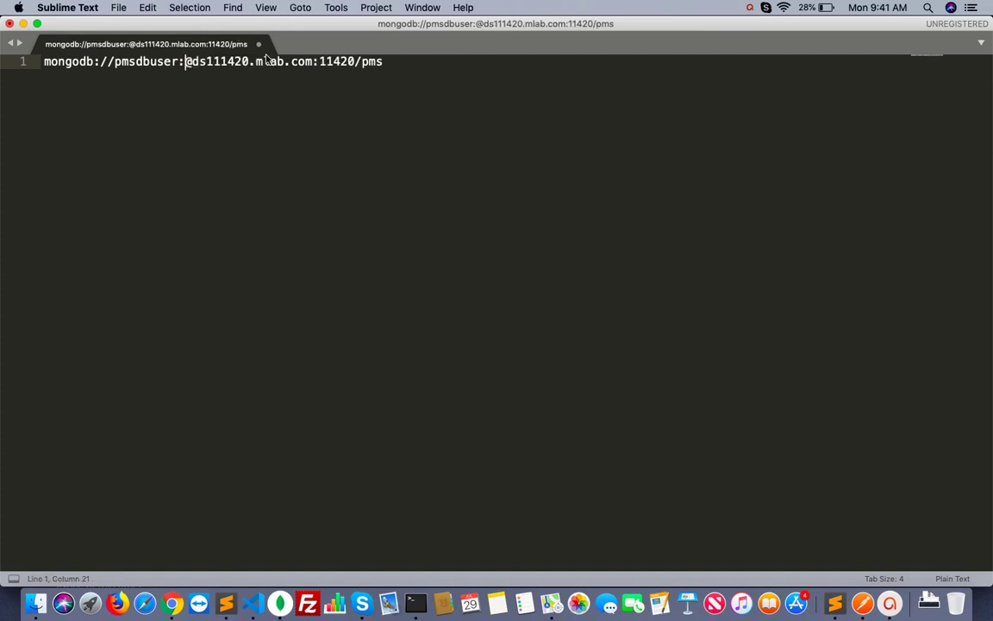
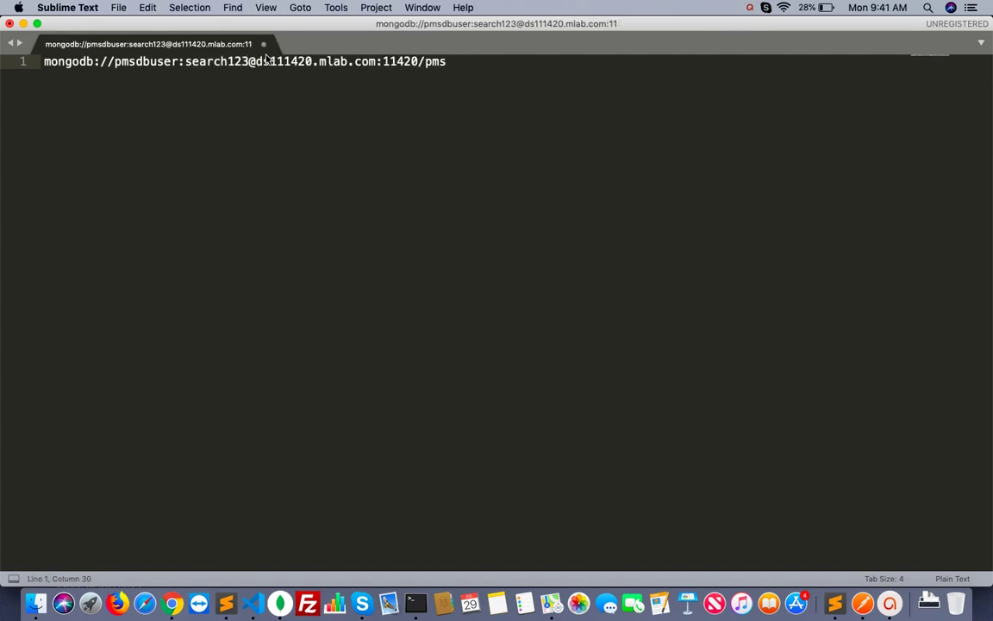
Copy the completed connection string and return to Chrome
key(super+a)
key(super+c)
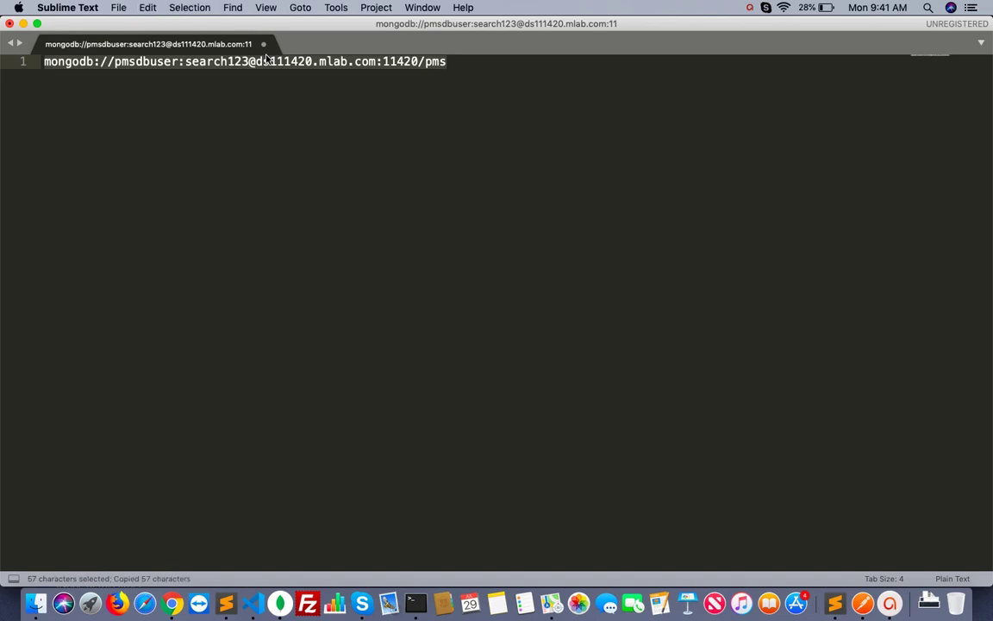
click(172, 604)
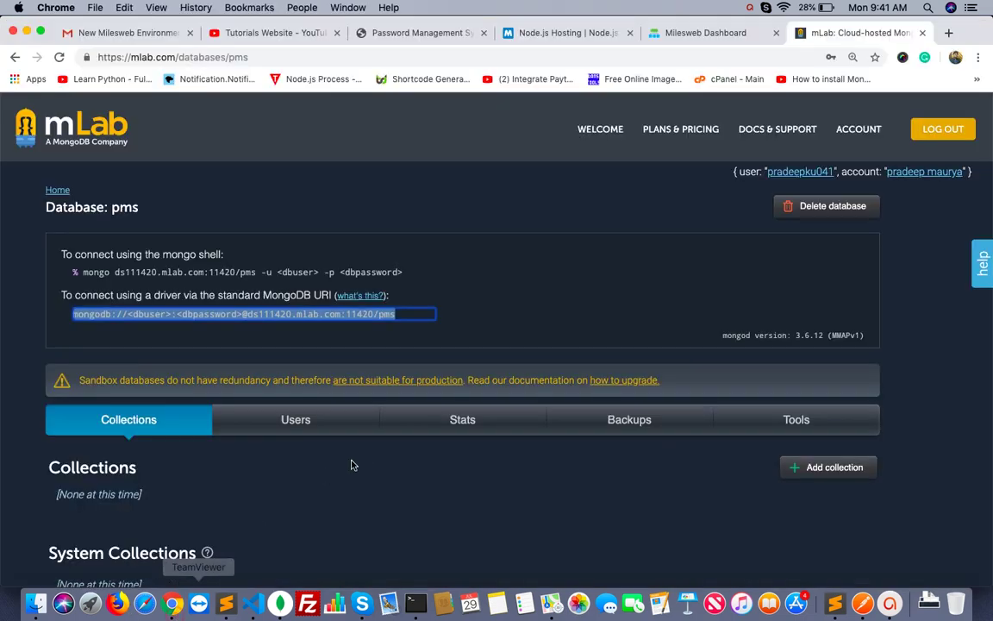
On the MilesWeb Dashboard, dismiss the deployment notice and open the Application Servers config file browser
click(659, 36)
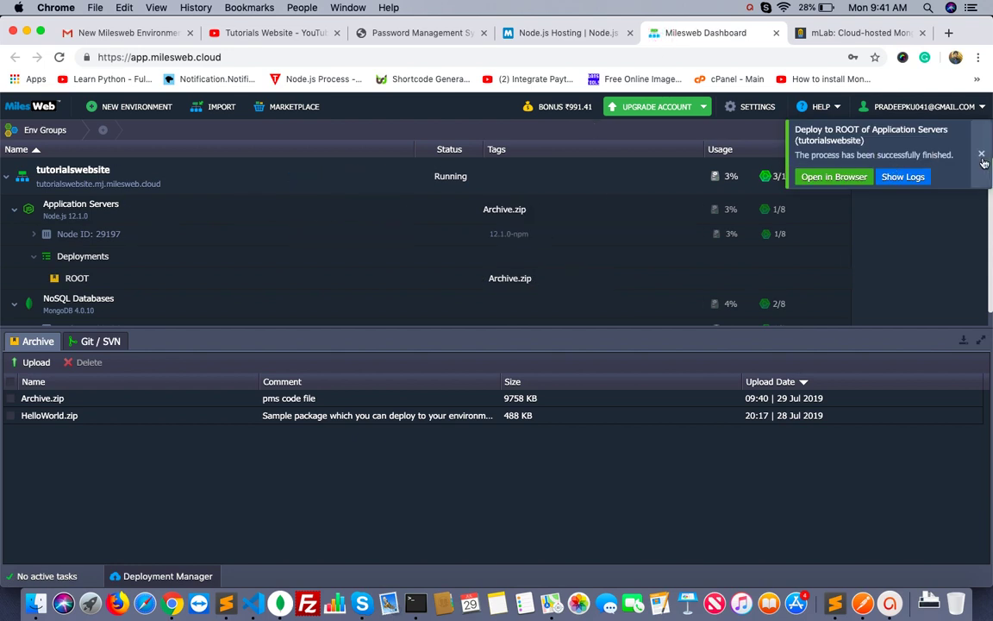
click(982, 157)
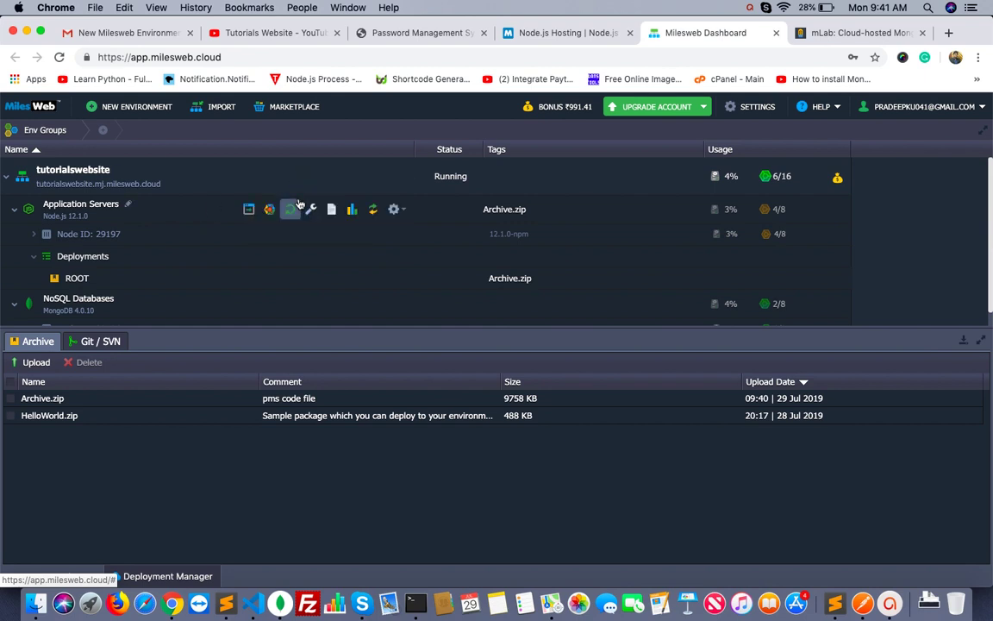
click(311, 210)
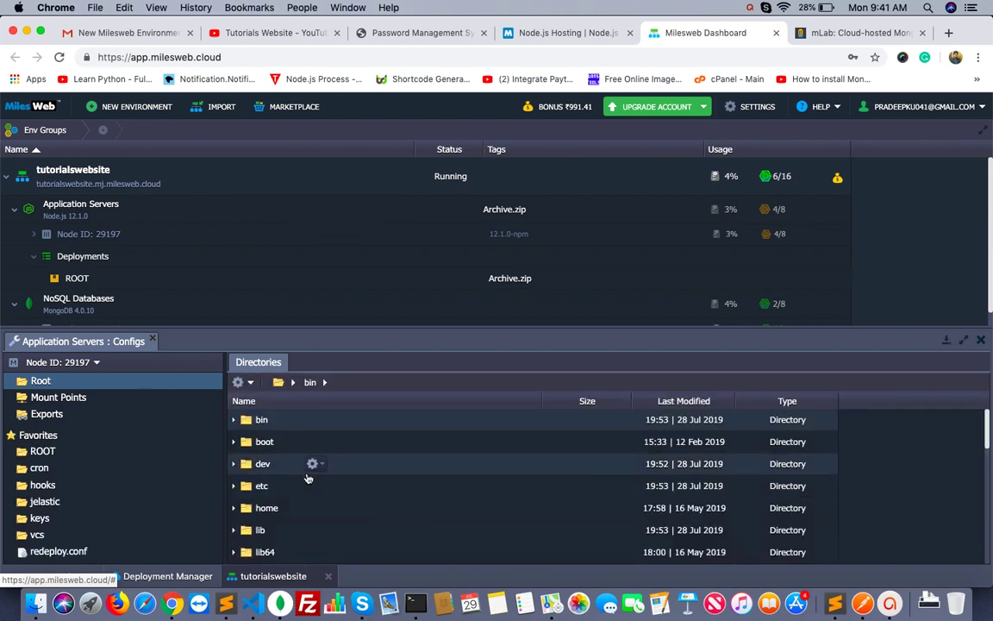
Expand home > jelastic > ROOT > modules in the Directories tree and open user.js
click(233, 508)
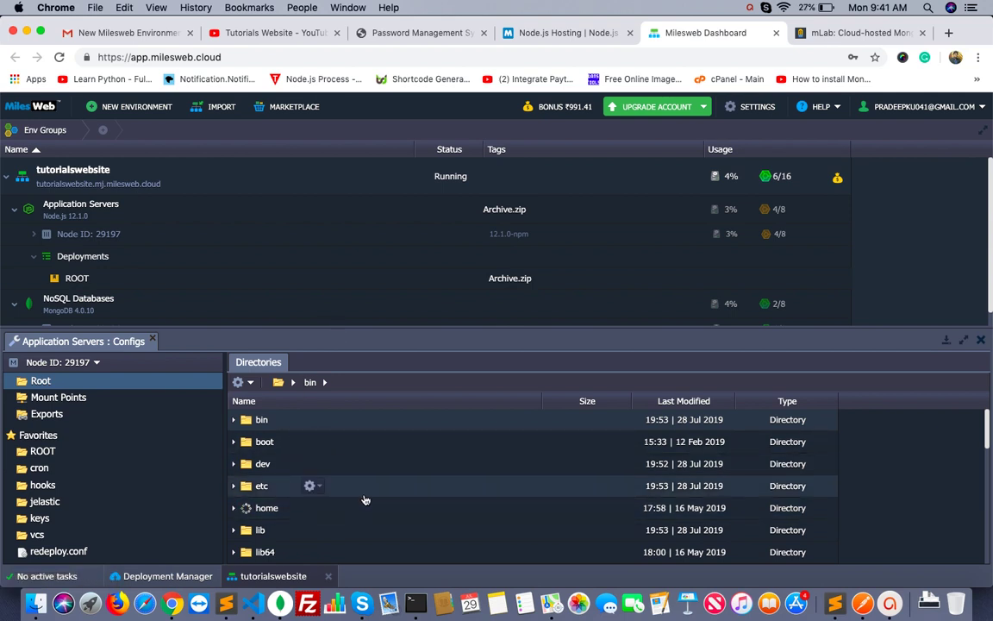
scroll(366, 500, down, 2)
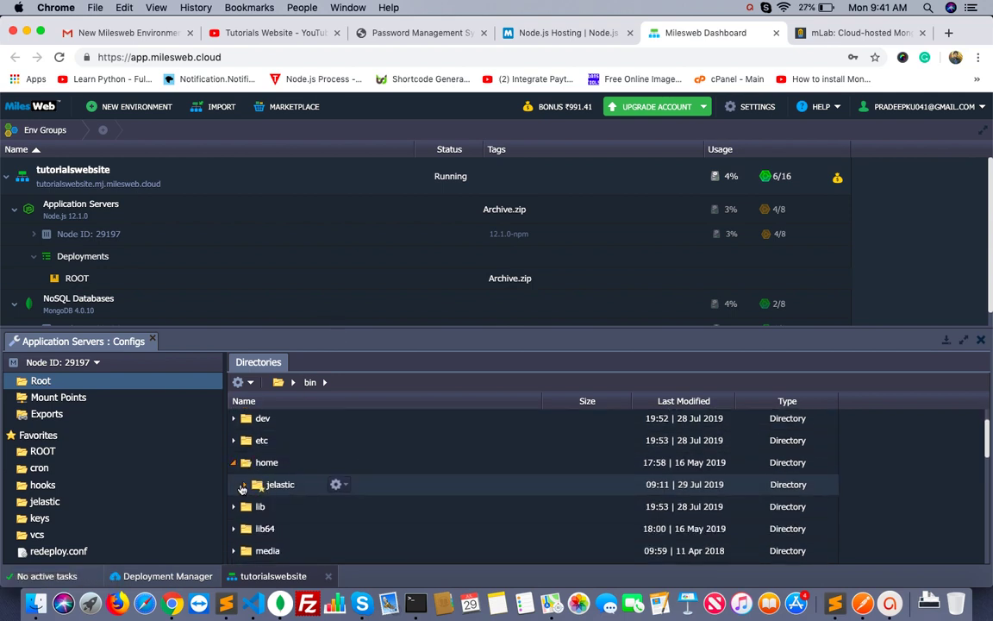
click(244, 488)
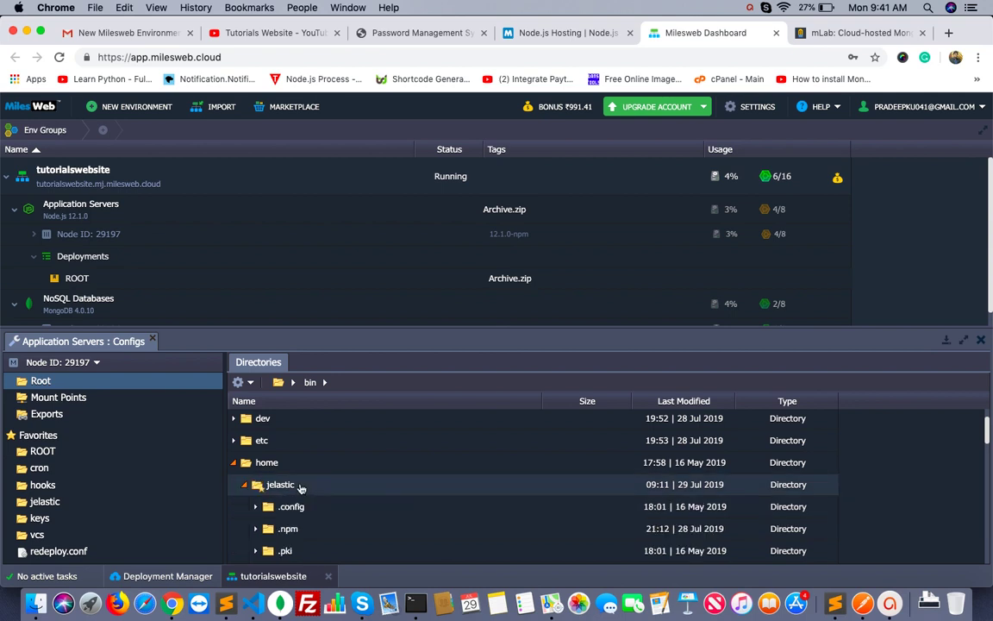
scroll(317, 516, down, 3)
scroll(319, 534, down, 1)
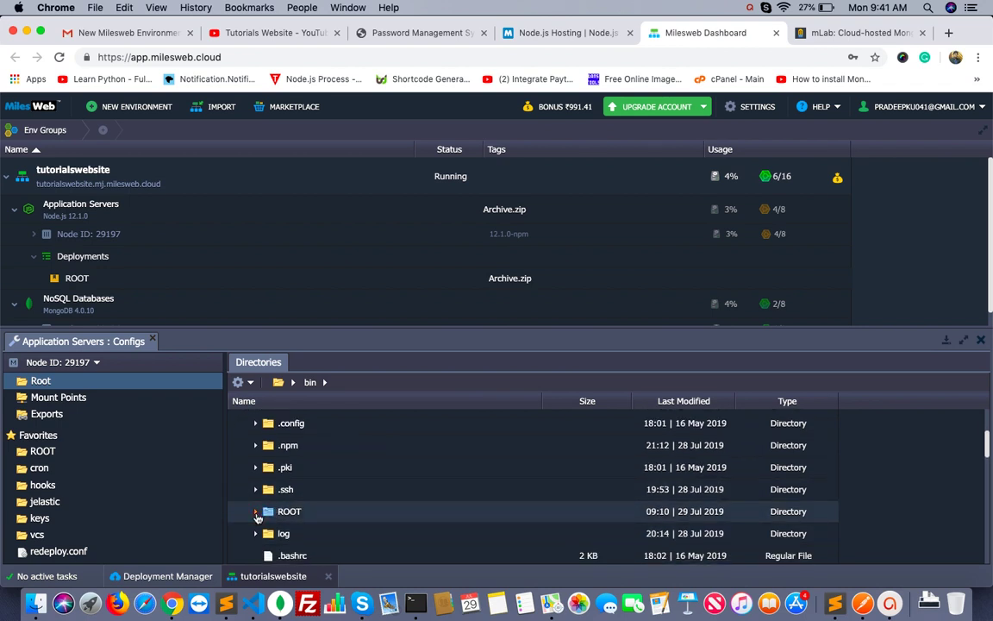
click(256, 512)
click(256, 512)
click(256, 512)
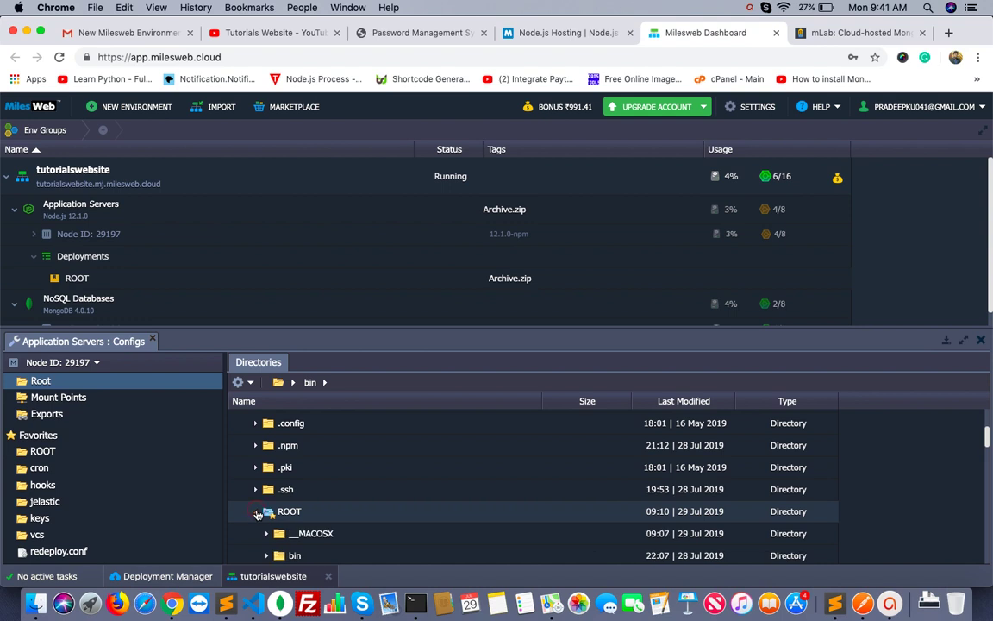
scroll(250, 512, down, 3)
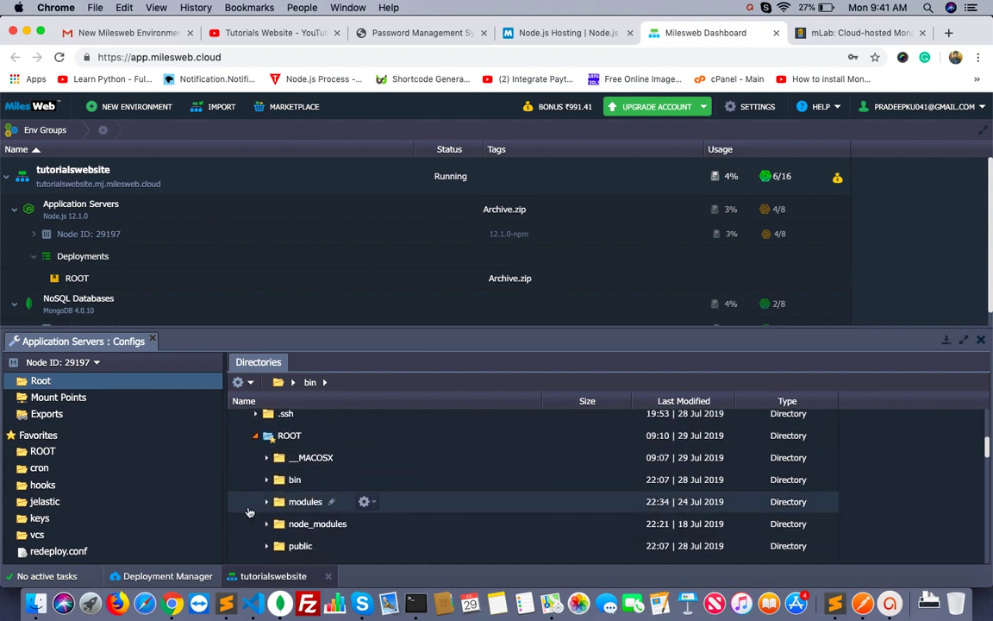
click(267, 503)
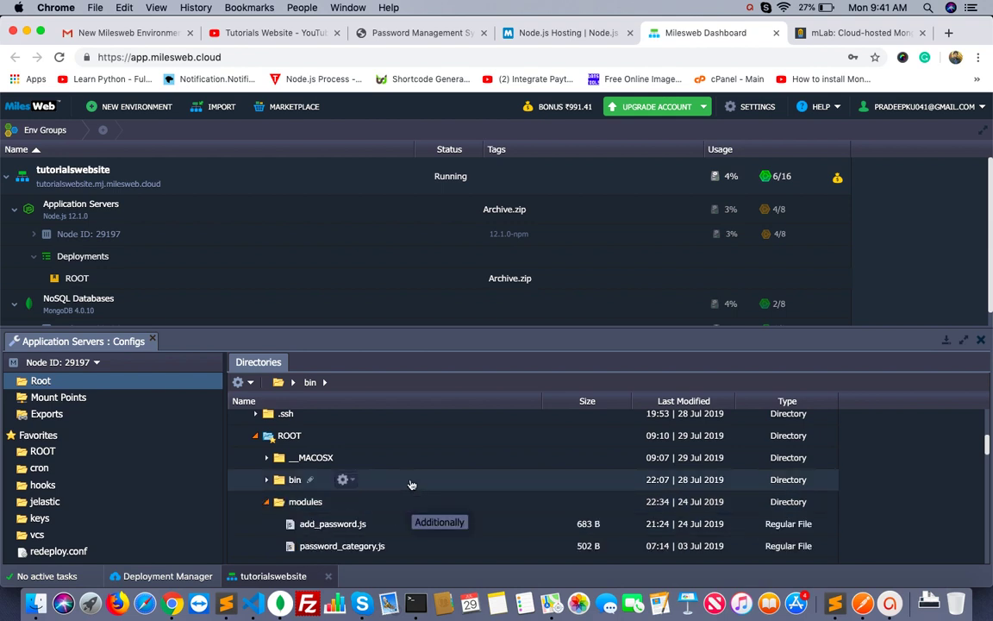
scroll(411, 484, down, 2)
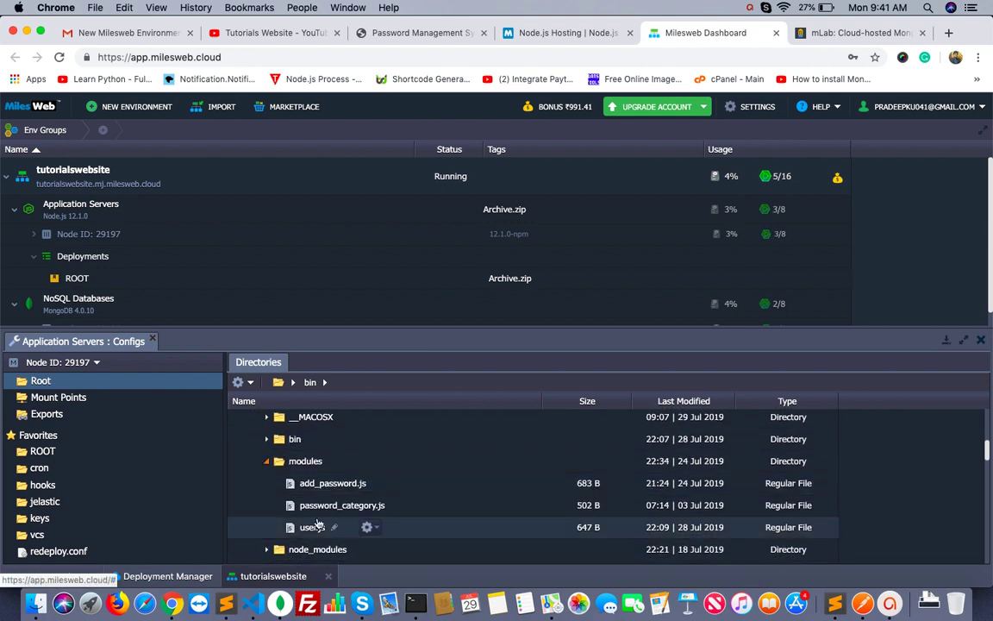
click(312, 528)
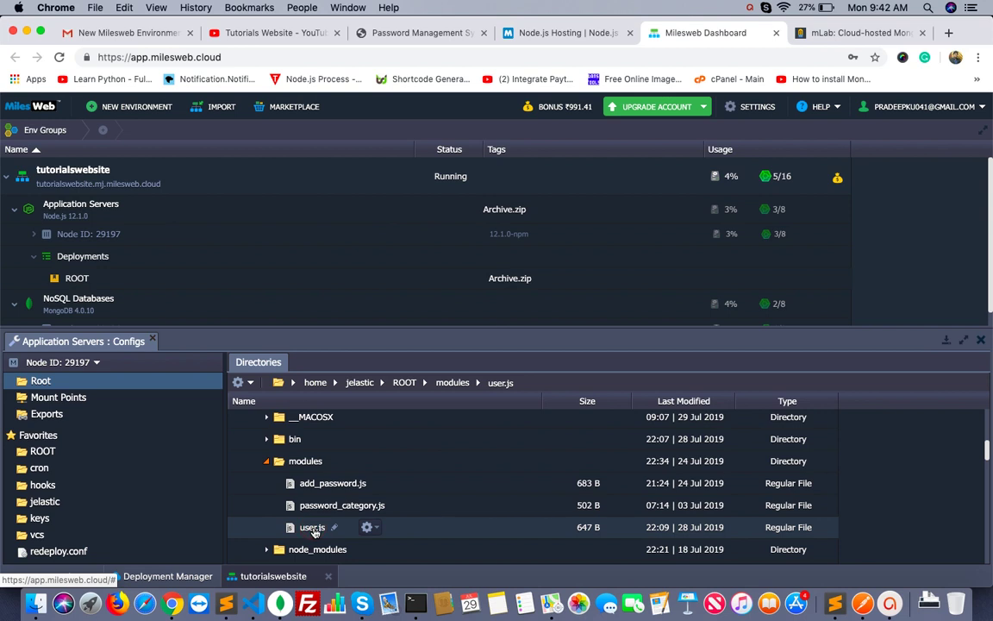
double_click(313, 528)
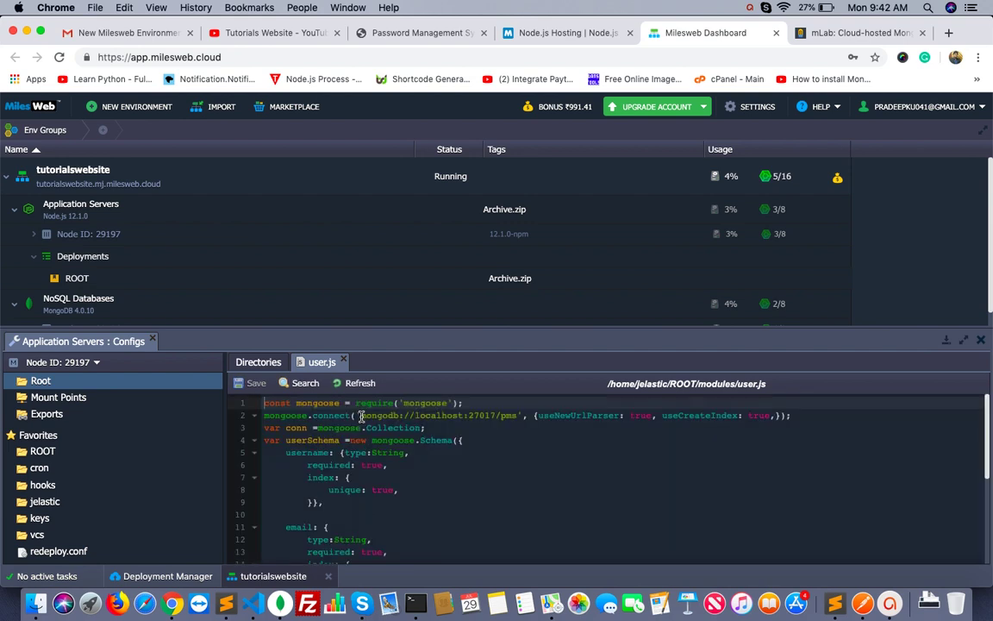
Replace the localhost database URL in user.js with the mLab connection string and save it
drag(361, 417, 522, 417)
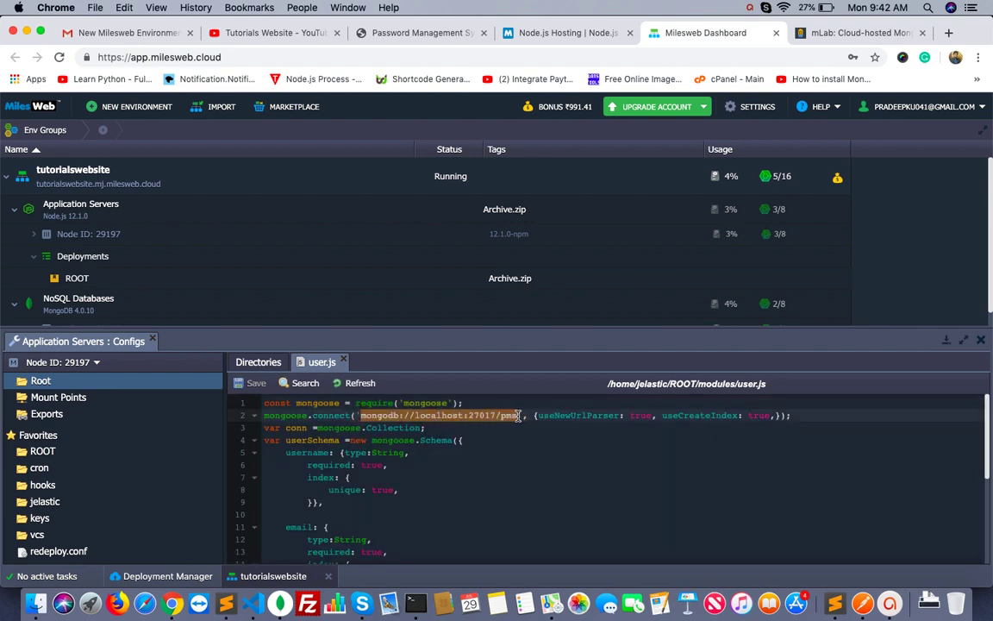
key(super+v)
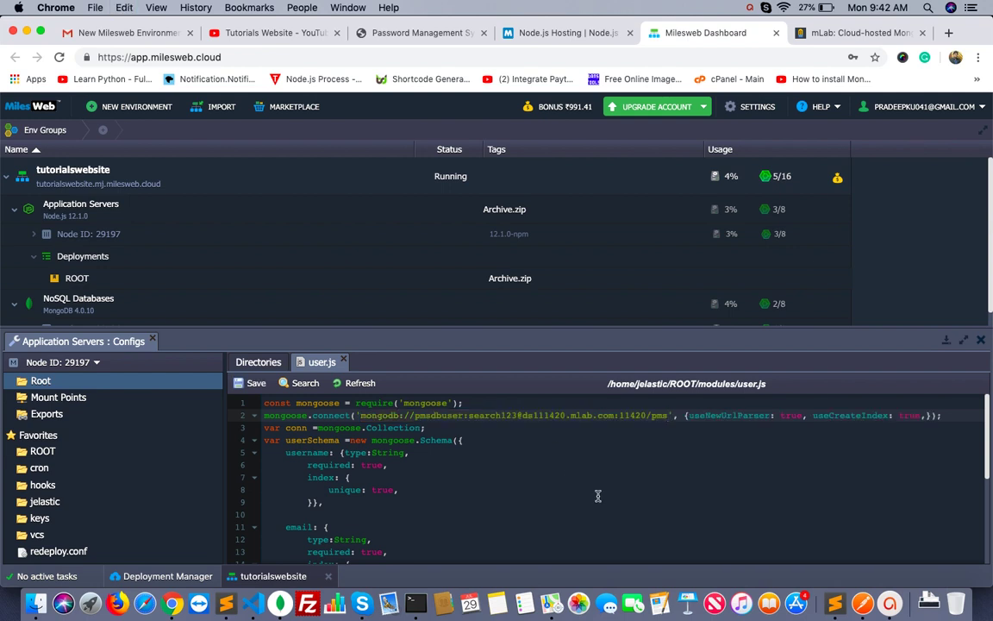
click(257, 384)
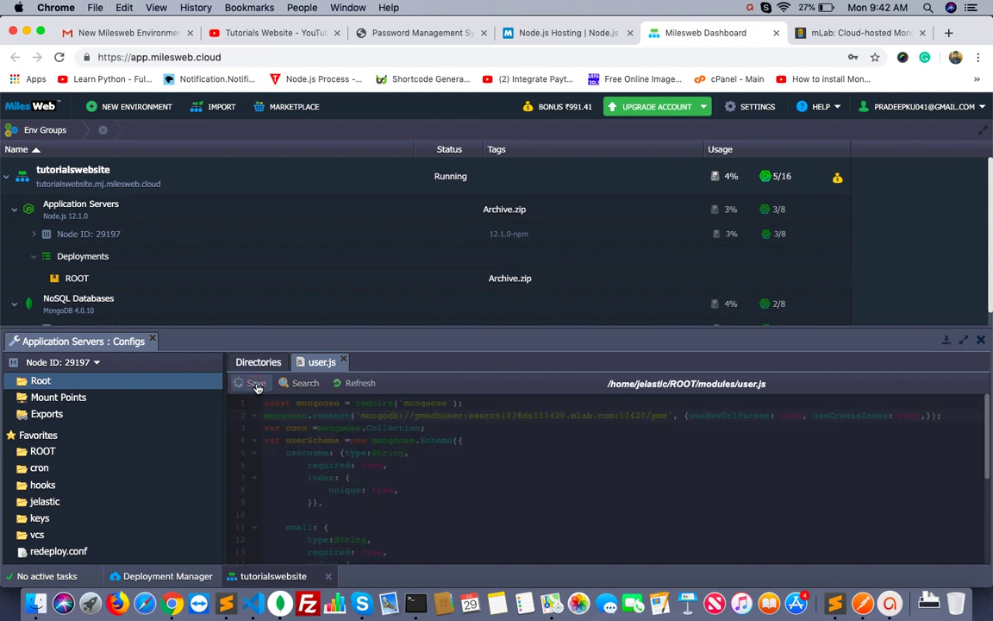
click(246, 362)
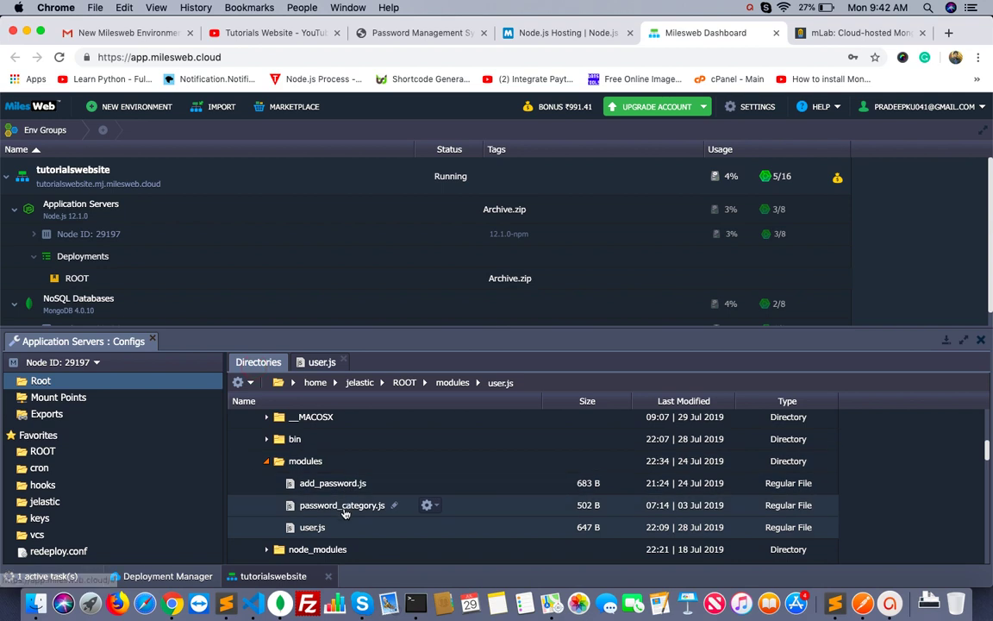
Open password_category.js and add_password.js, then point password_category.js at the mLab URI and save it
double_click(343, 507)
click(251, 363)
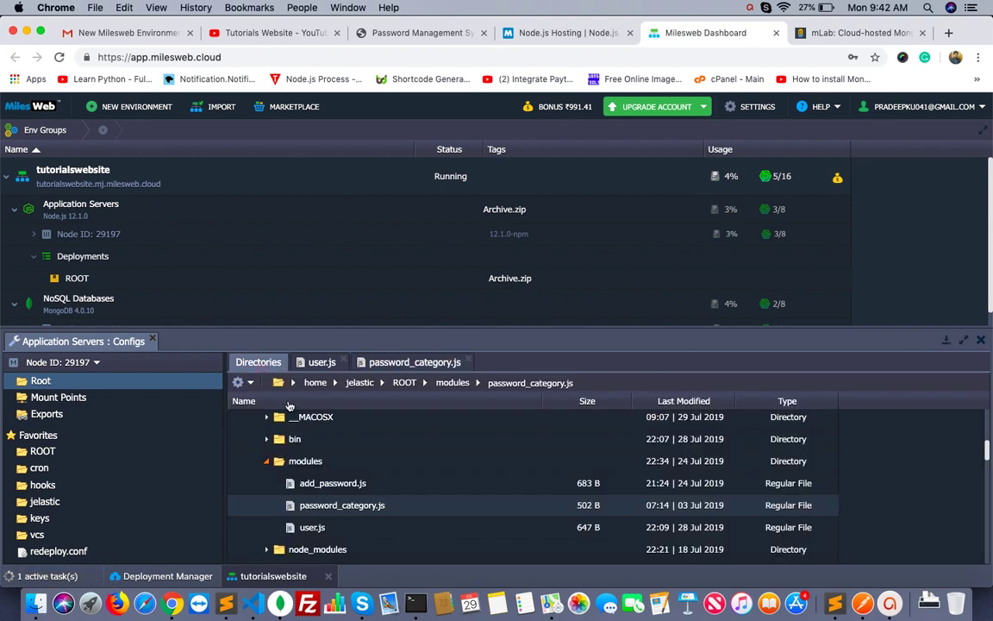
double_click(326, 478)
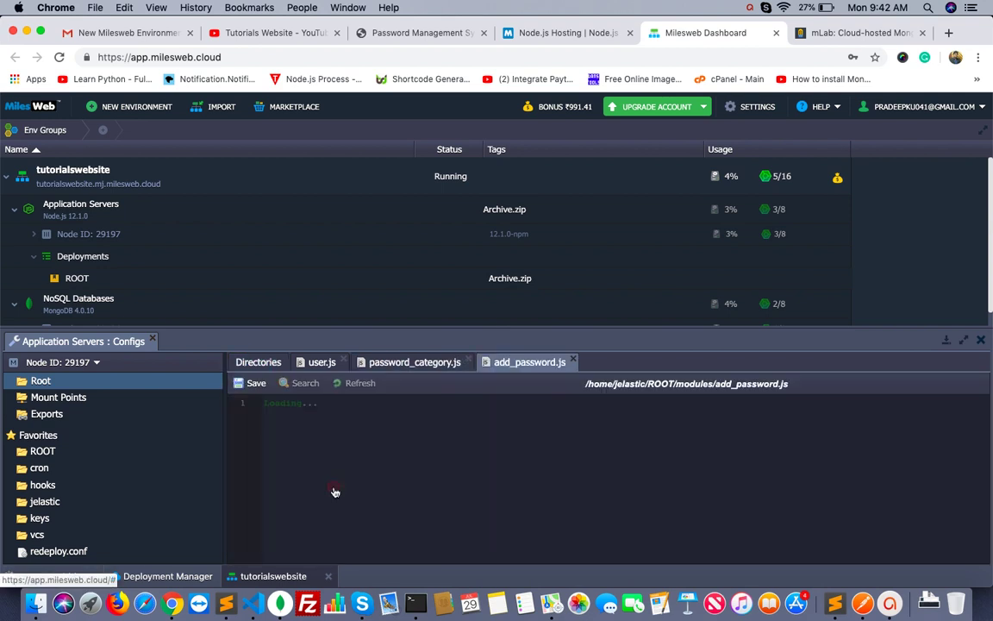
click(368, 362)
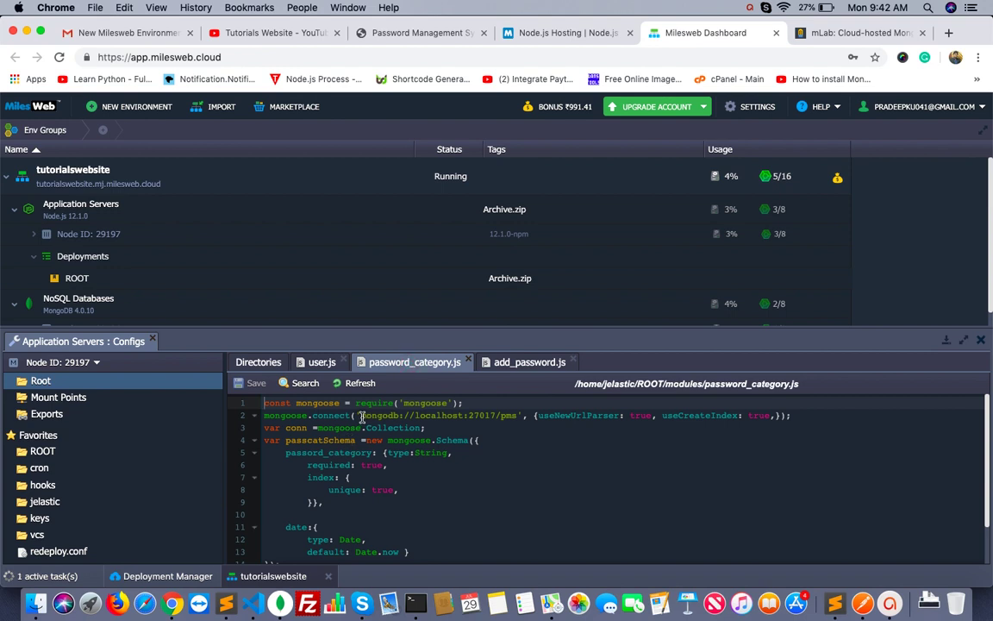
drag(360, 416, 515, 415)
key(super+v)
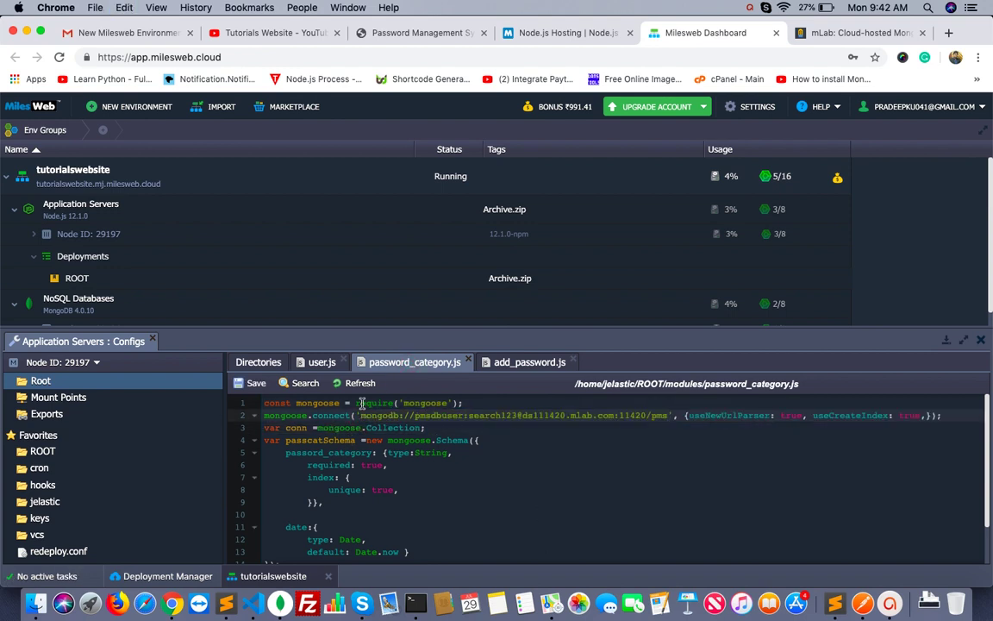
click(250, 383)
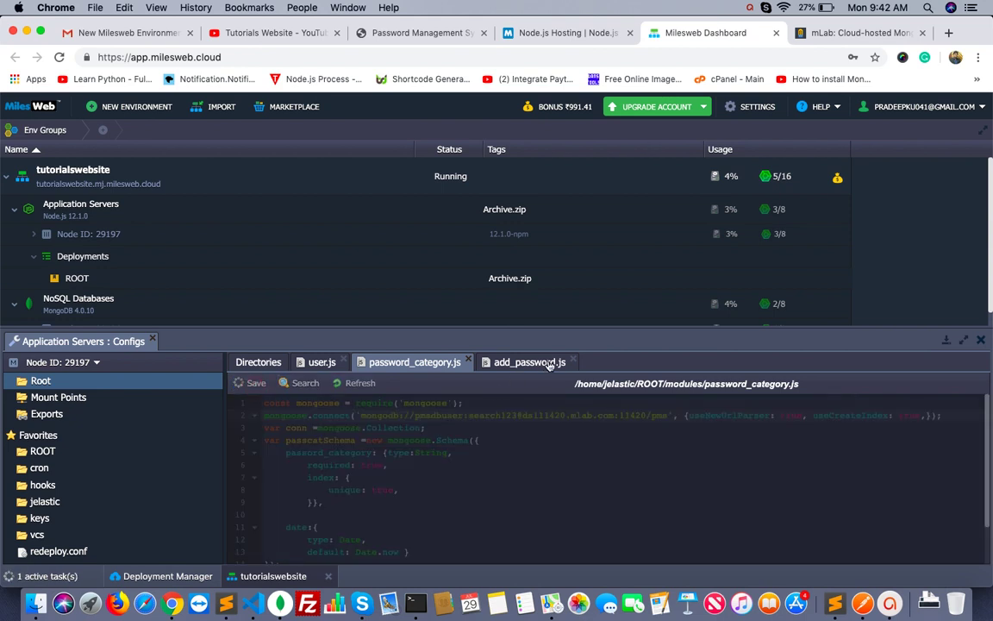
Swap add_password.js's localhost string for the mLab URI, save it, and recheck all three modules
click(523, 362)
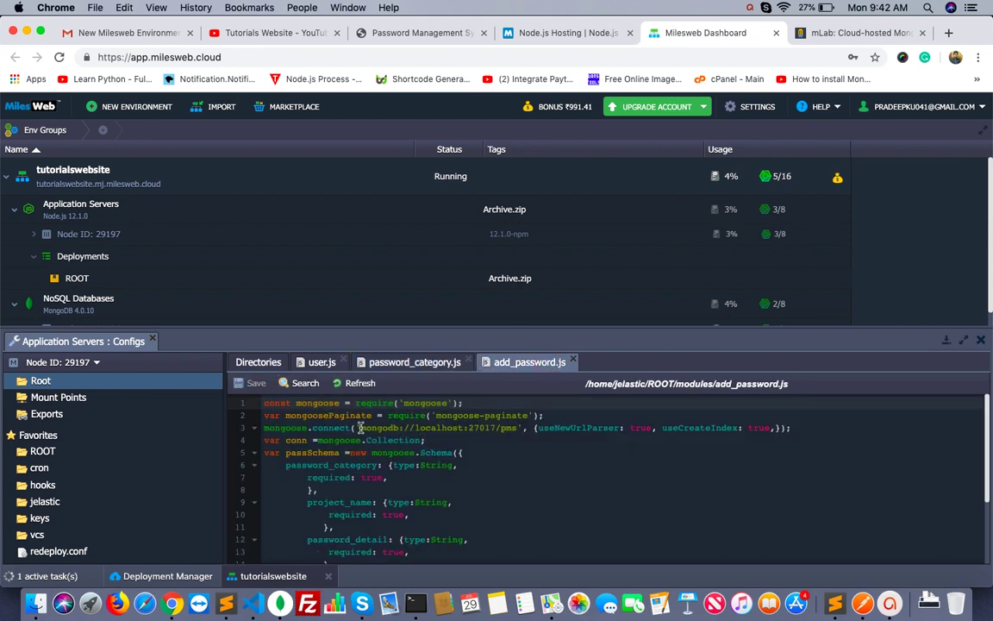
drag(360, 428, 515, 425)
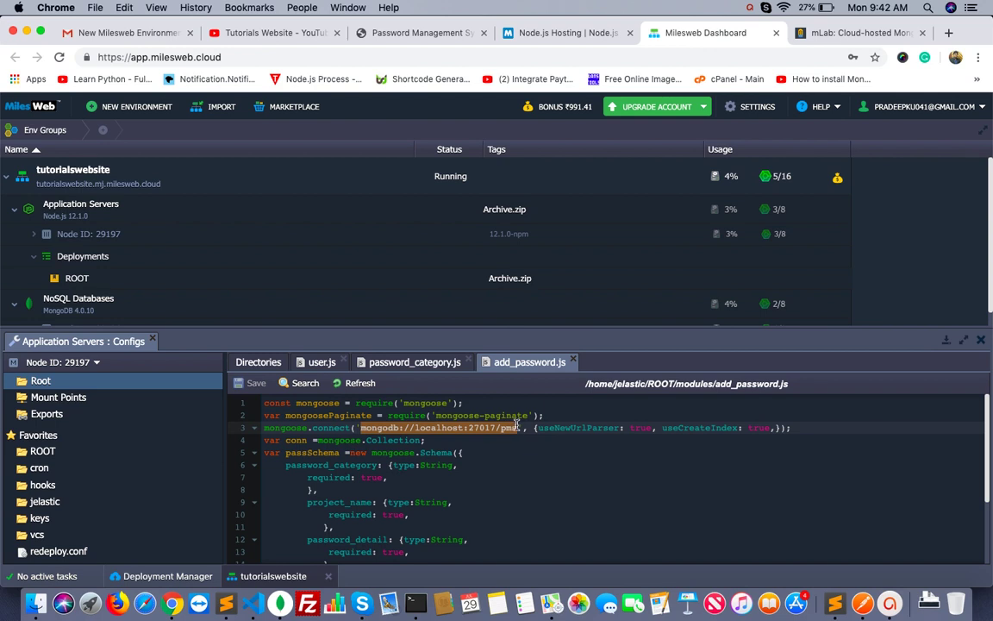
key(super+v)
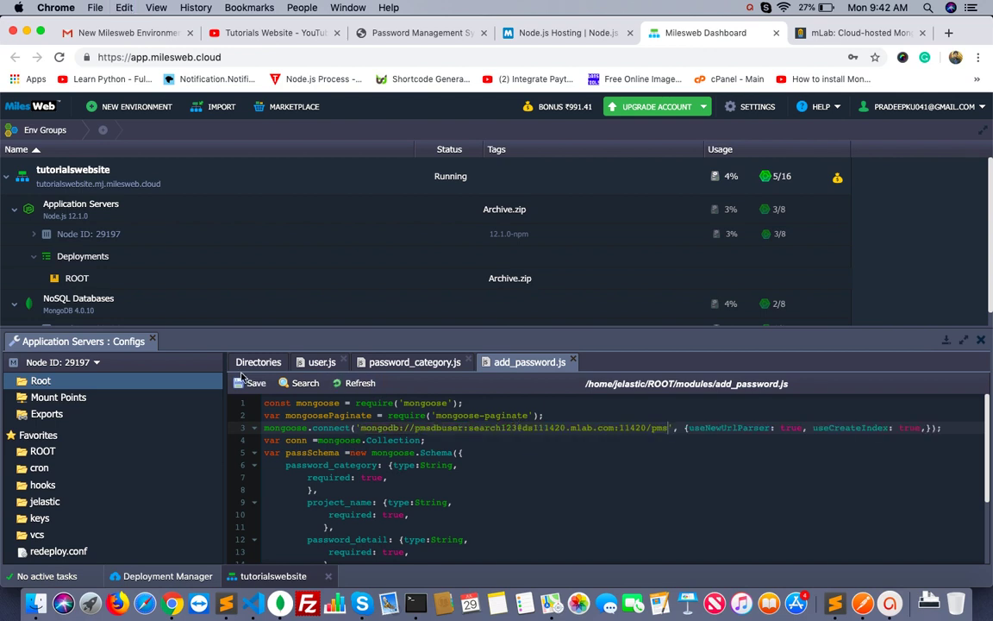
click(250, 383)
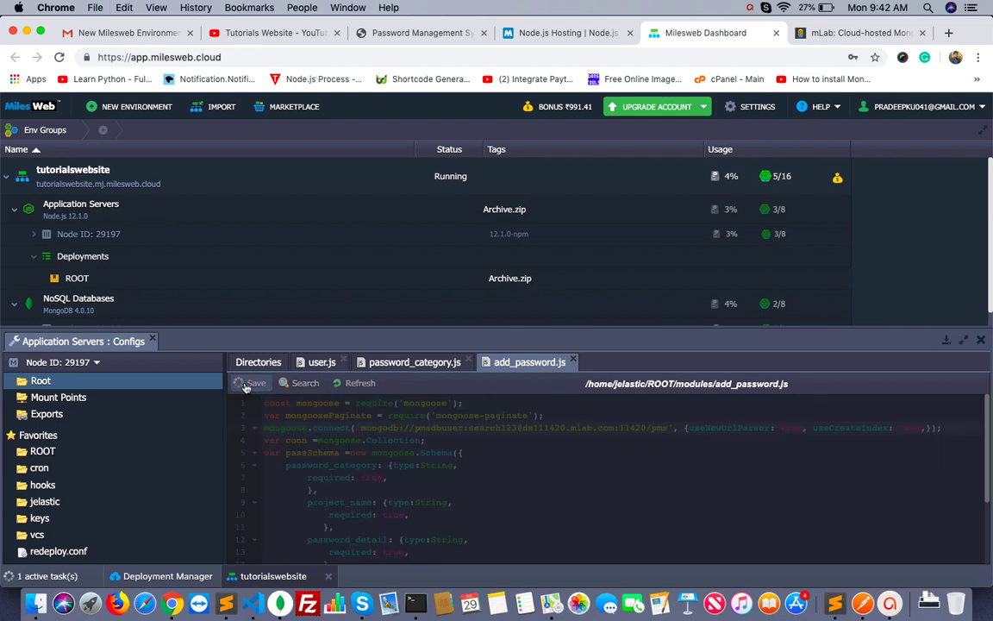
click(409, 363)
click(321, 362)
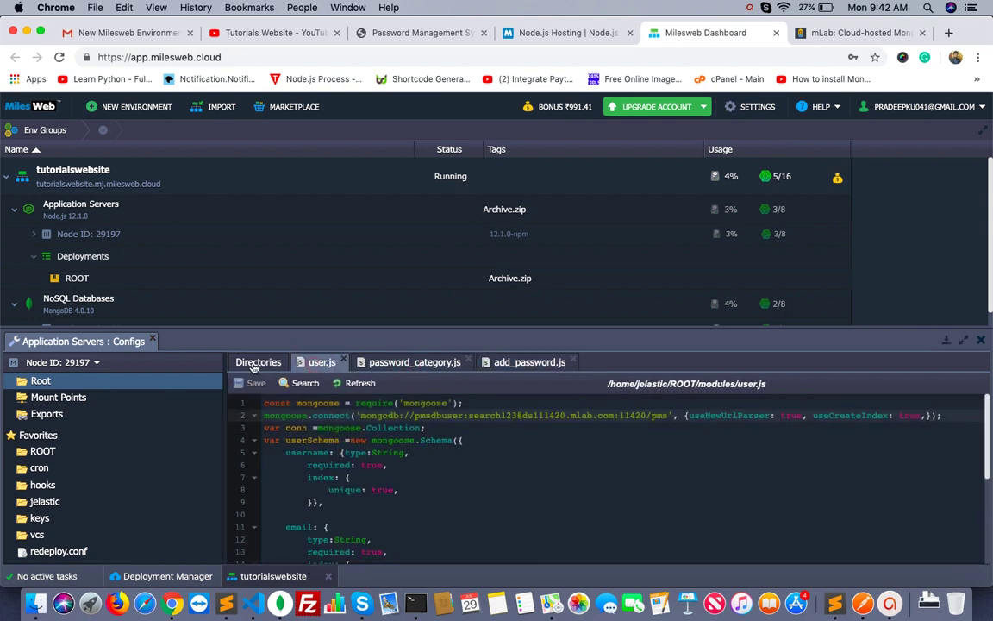
click(252, 363)
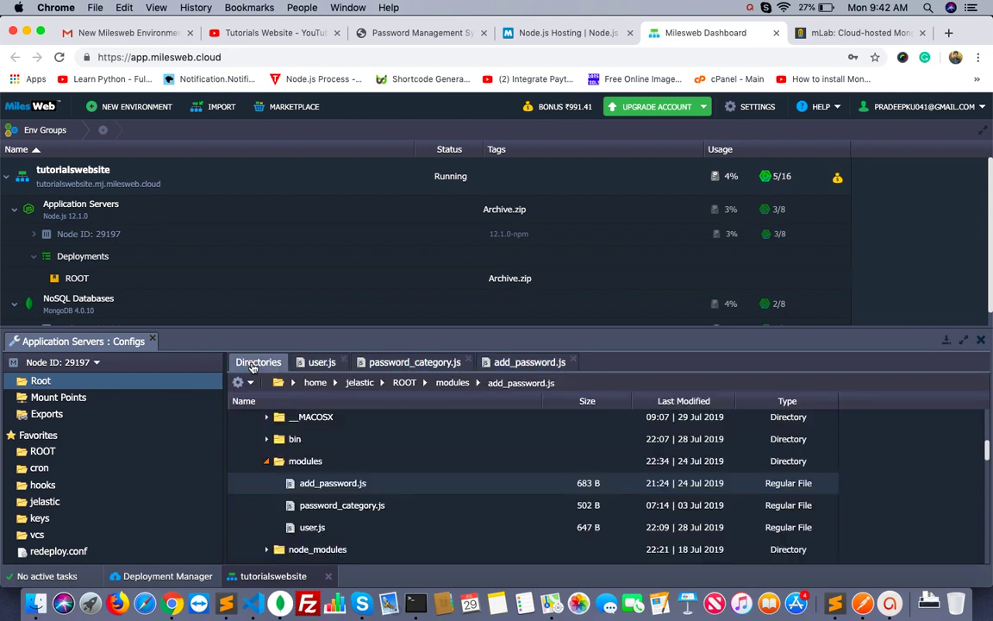
Close the user.js, password_category.js and add_password.js editor tabs
click(343, 358)
click(409, 361)
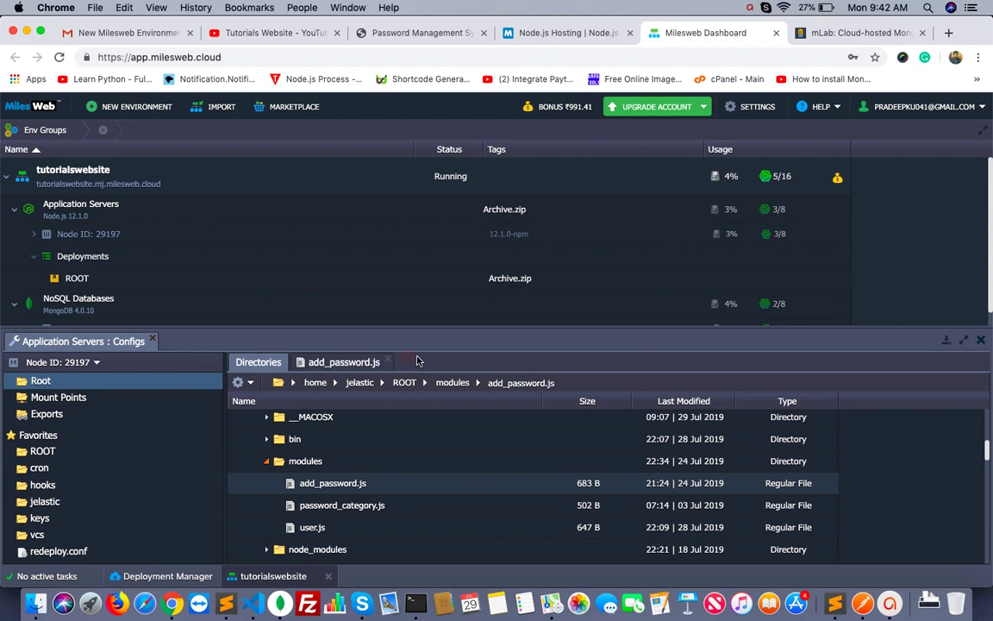
click(388, 362)
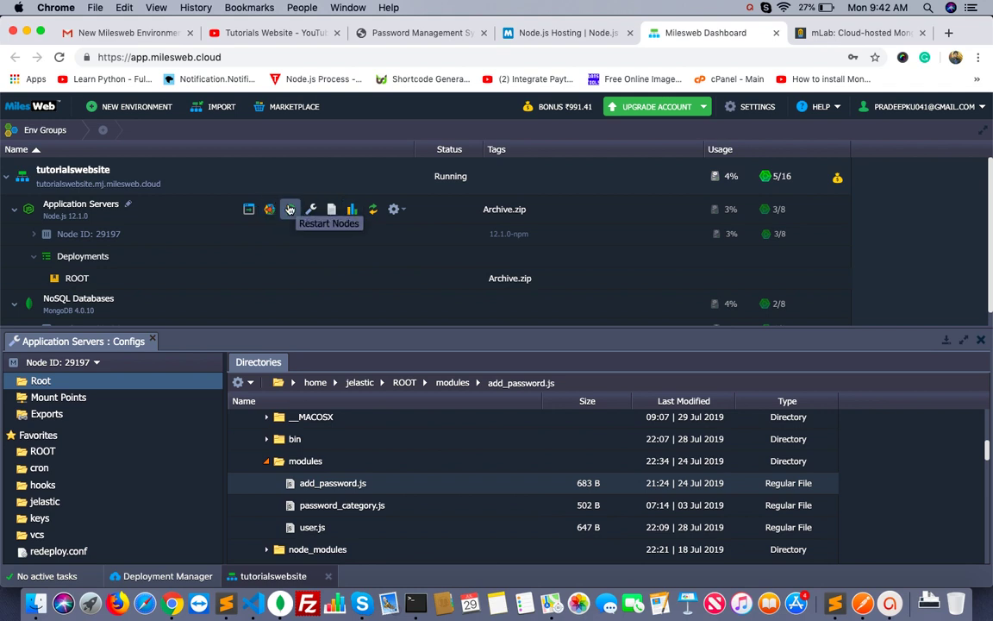
Restart the Node.js application server nodes and open the deployed site in the browser
click(290, 208)
click(469, 362)
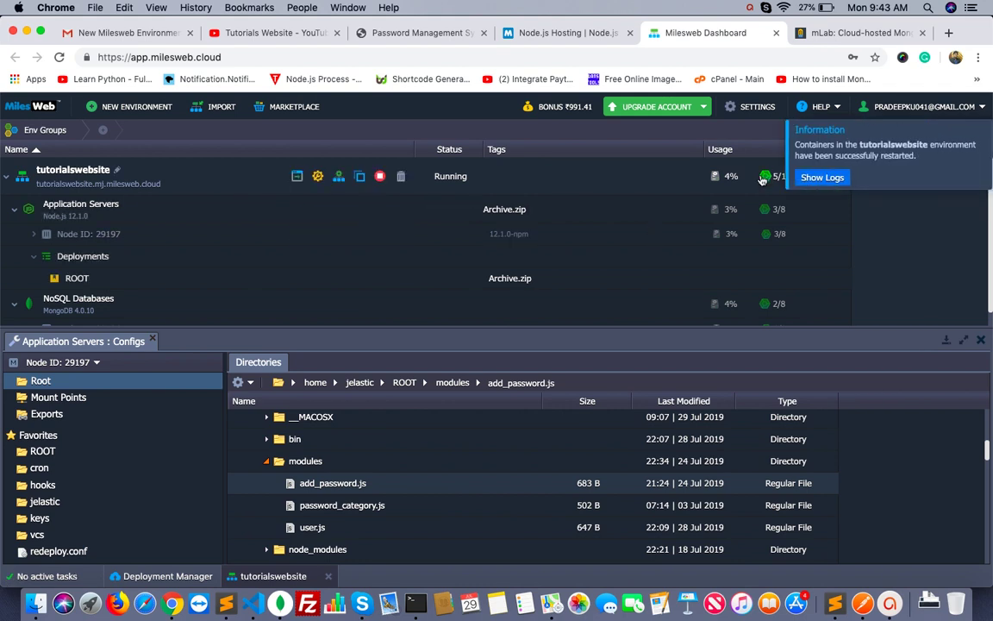
click(984, 155)
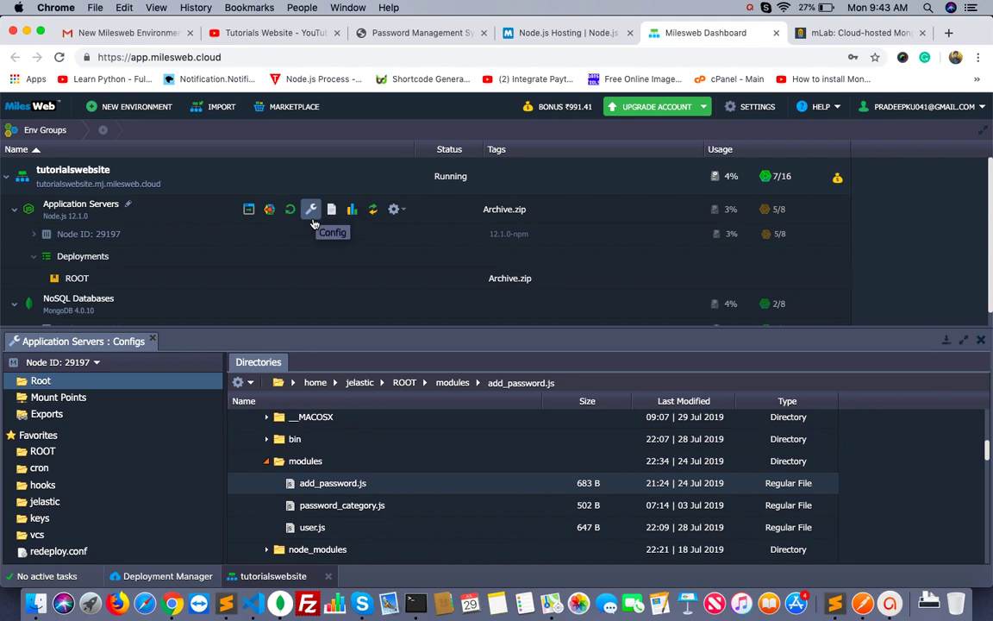
click(249, 210)
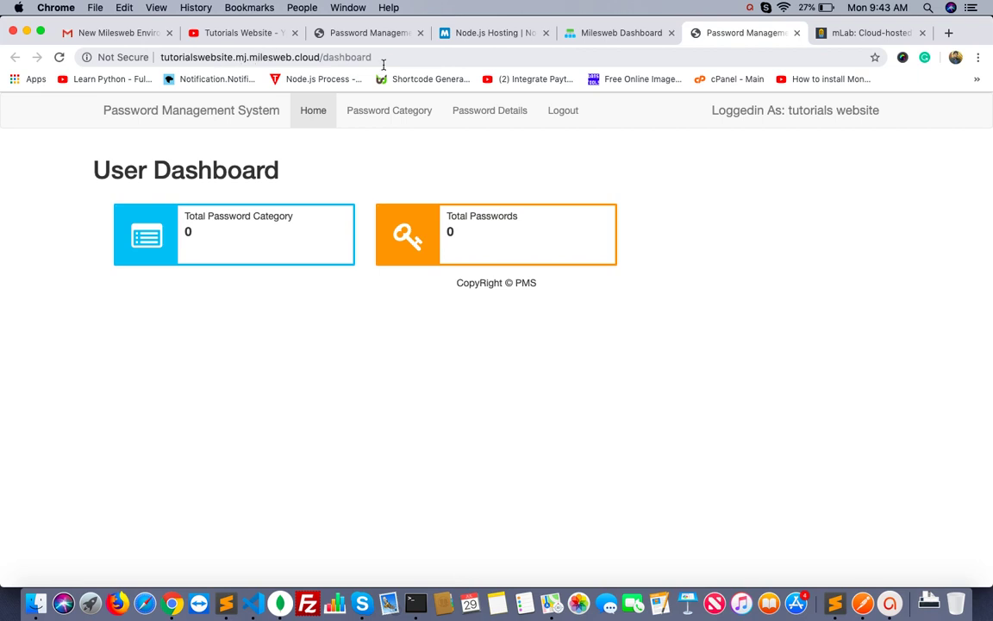
Log out of the Password Management System and copy the site's web address
click(573, 114)
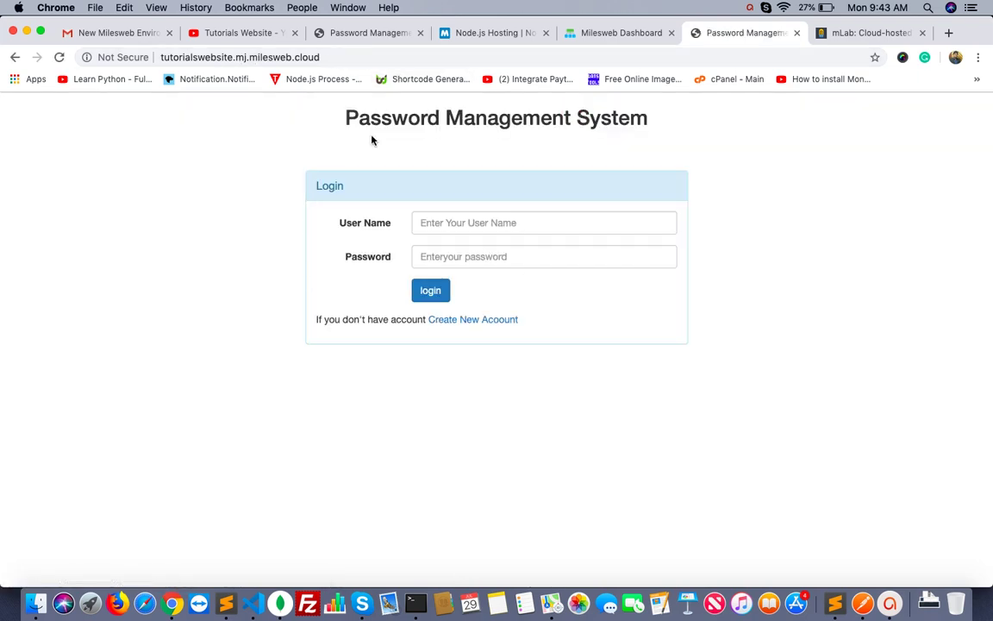
click(190, 60)
key(super+c)
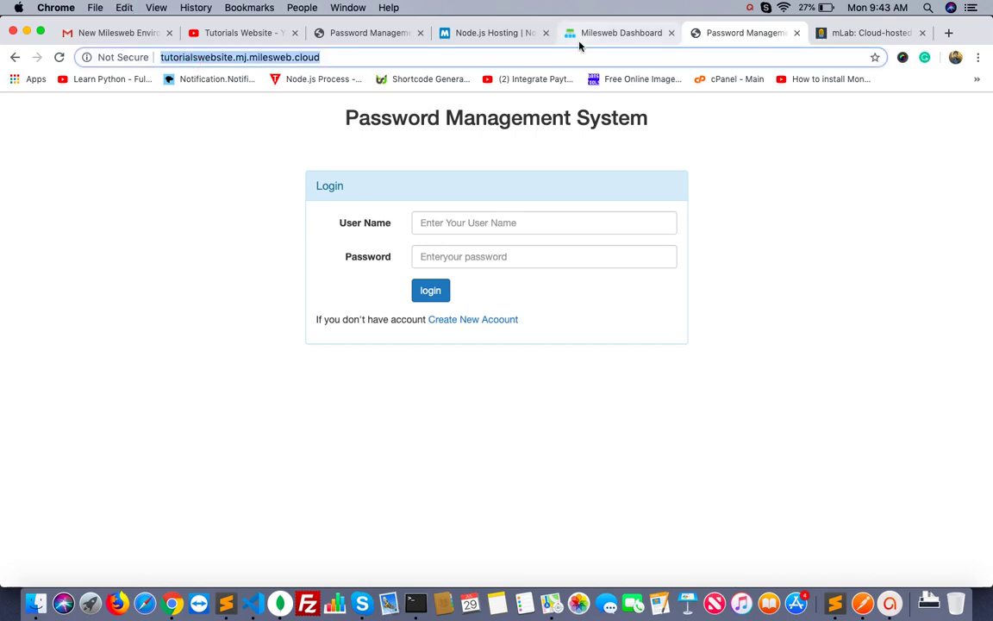
click(642, 34)
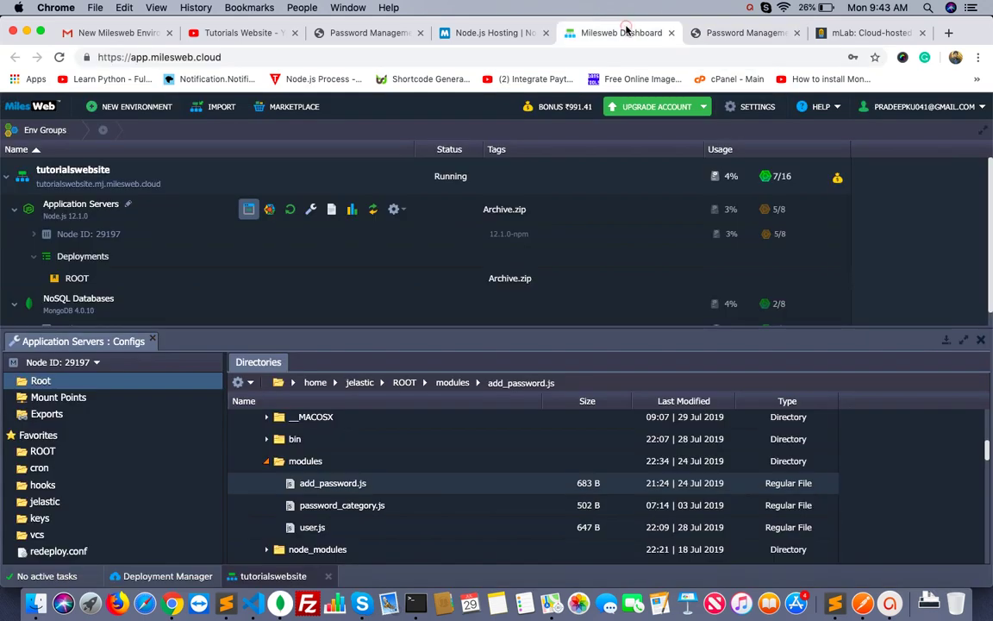
click(727, 33)
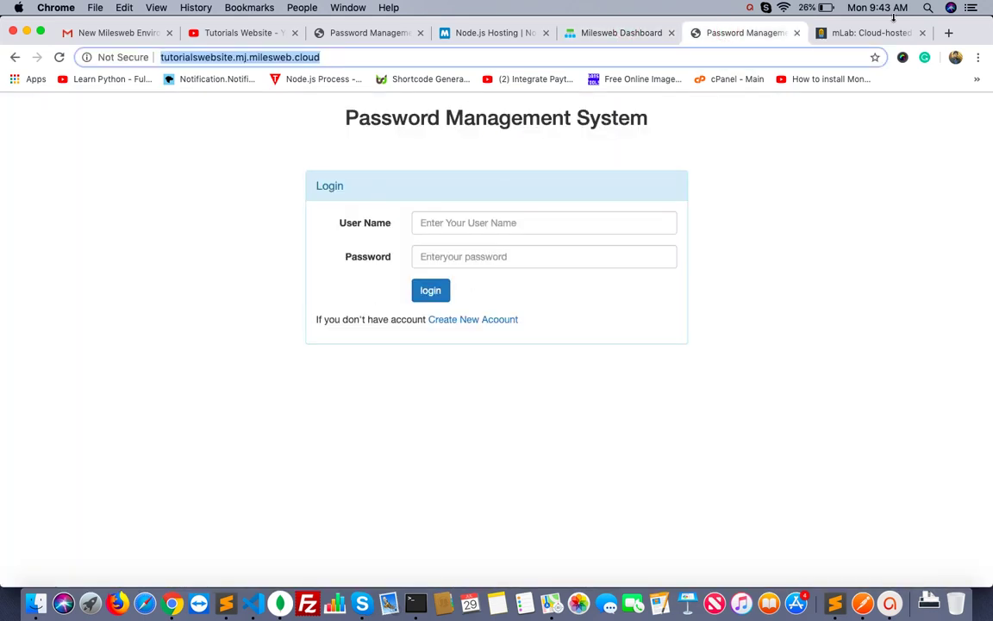
click(826, 33)
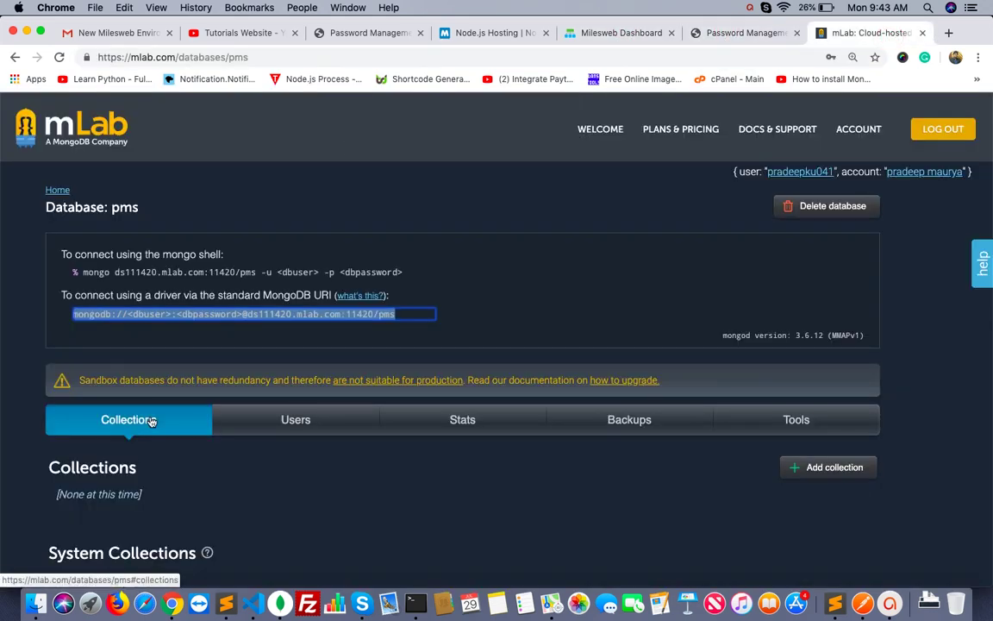
In mLab, open the ds111420/pms database, check its empty collections, then return to the site
scroll(116, 388, down, 3)
scroll(113, 358, up, 2)
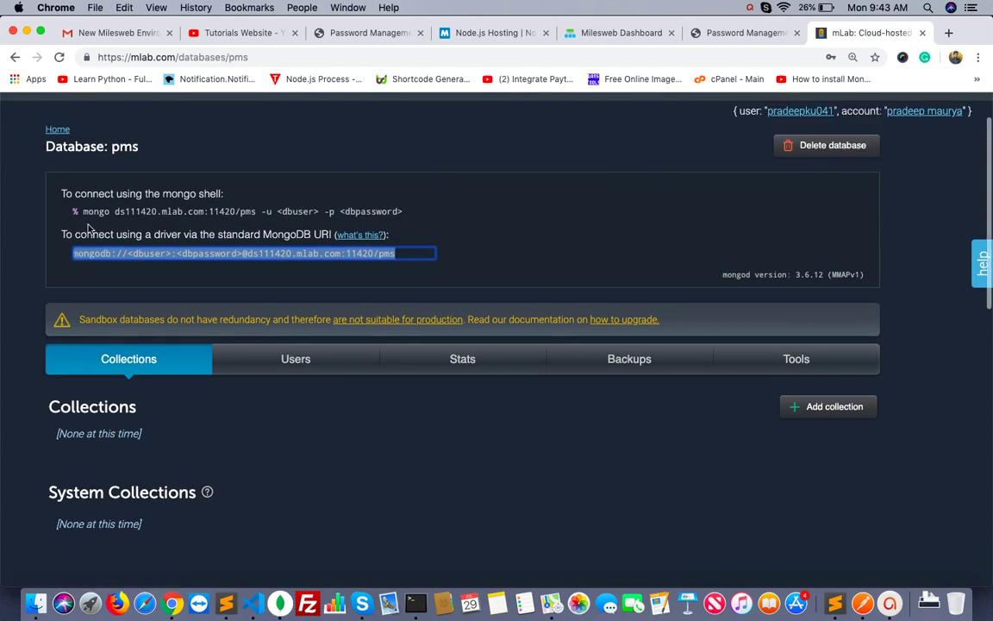
scroll(91, 125, up, 2)
click(94, 129)
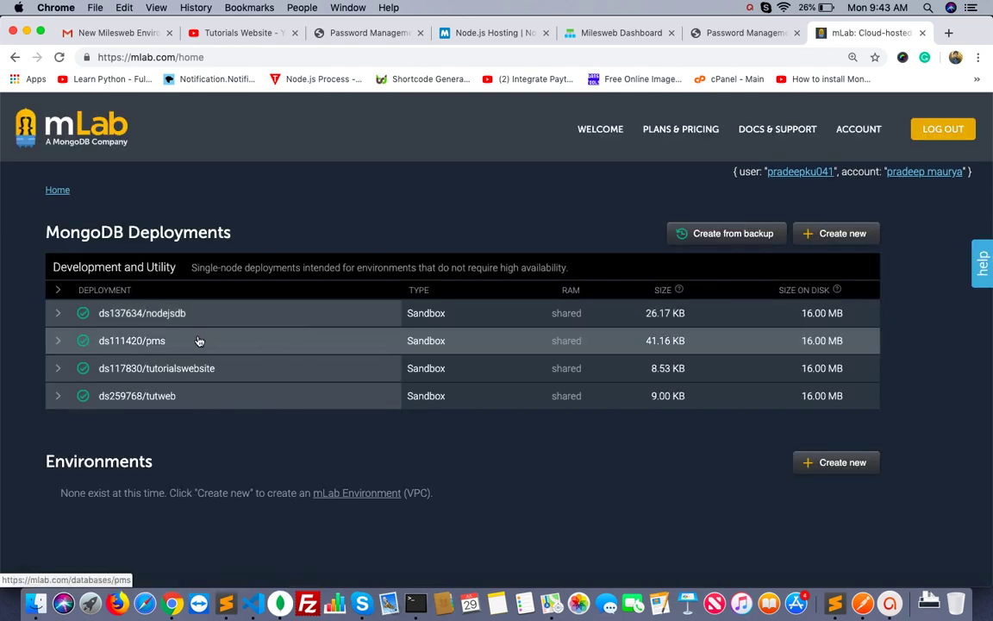
click(199, 341)
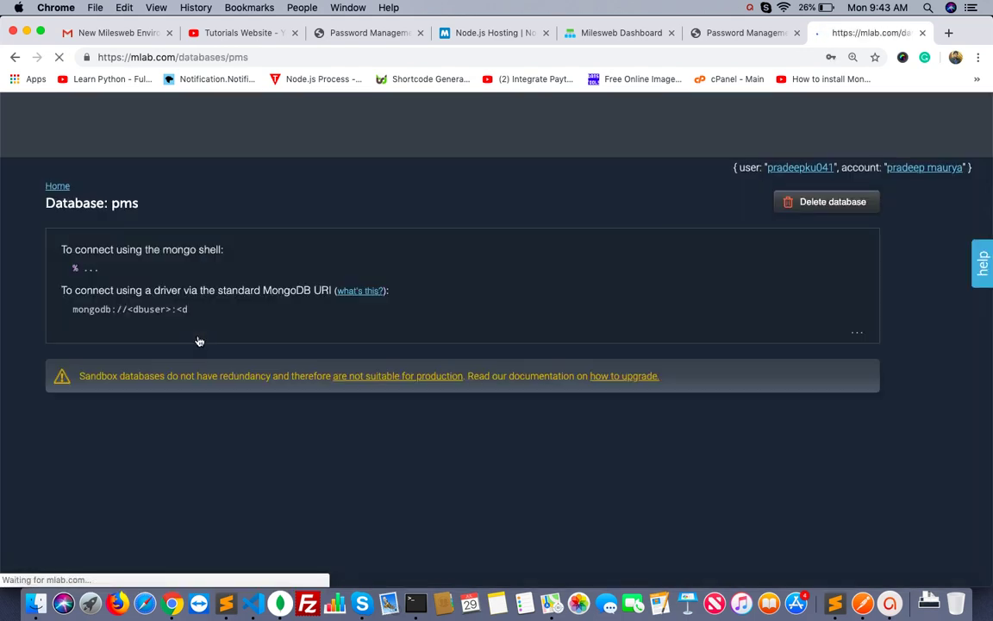
scroll(421, 449, down, 3)
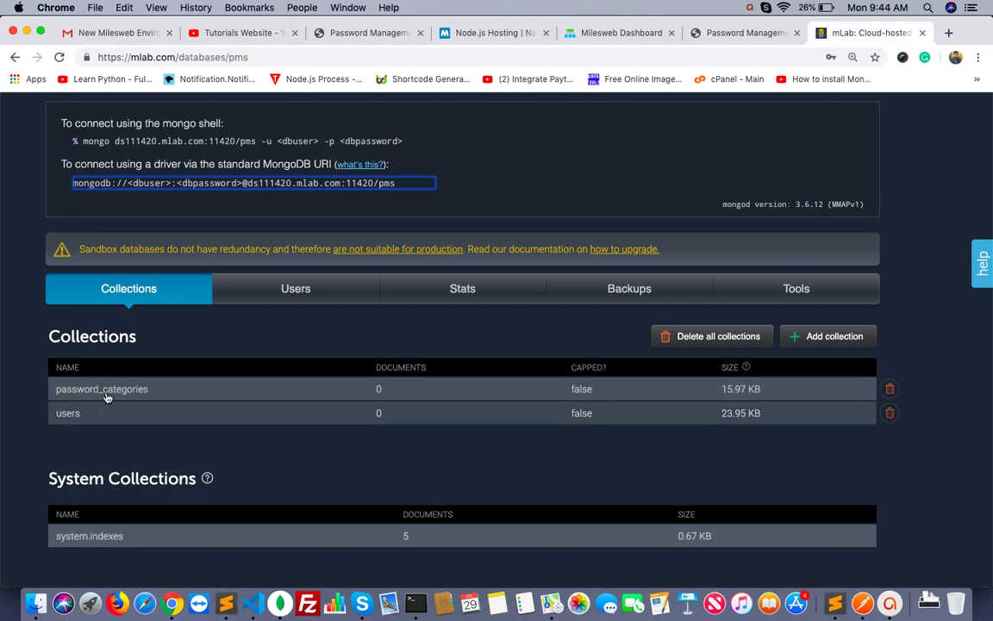
click(105, 394)
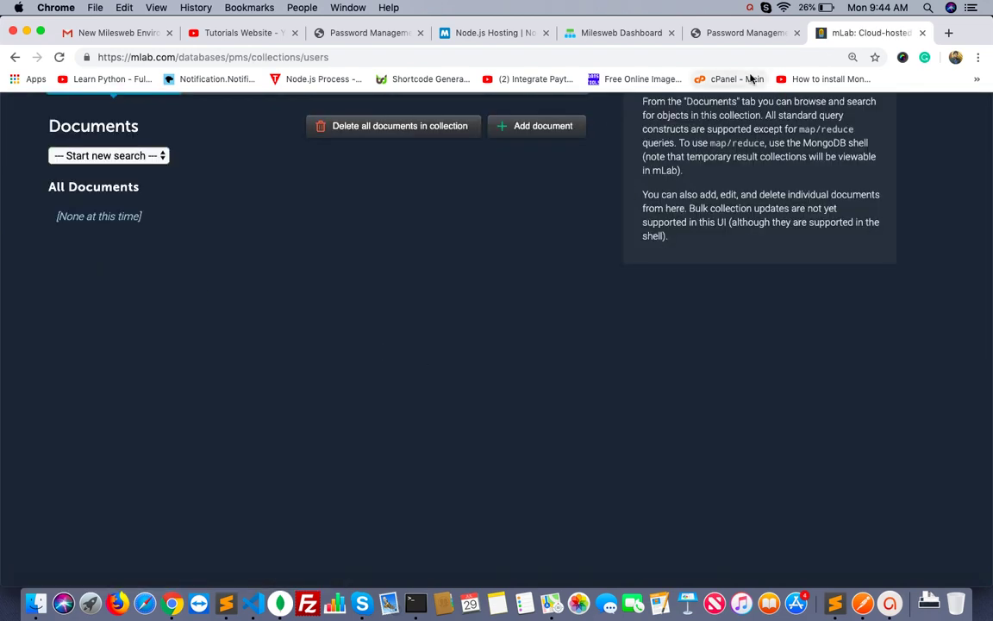
click(14, 57)
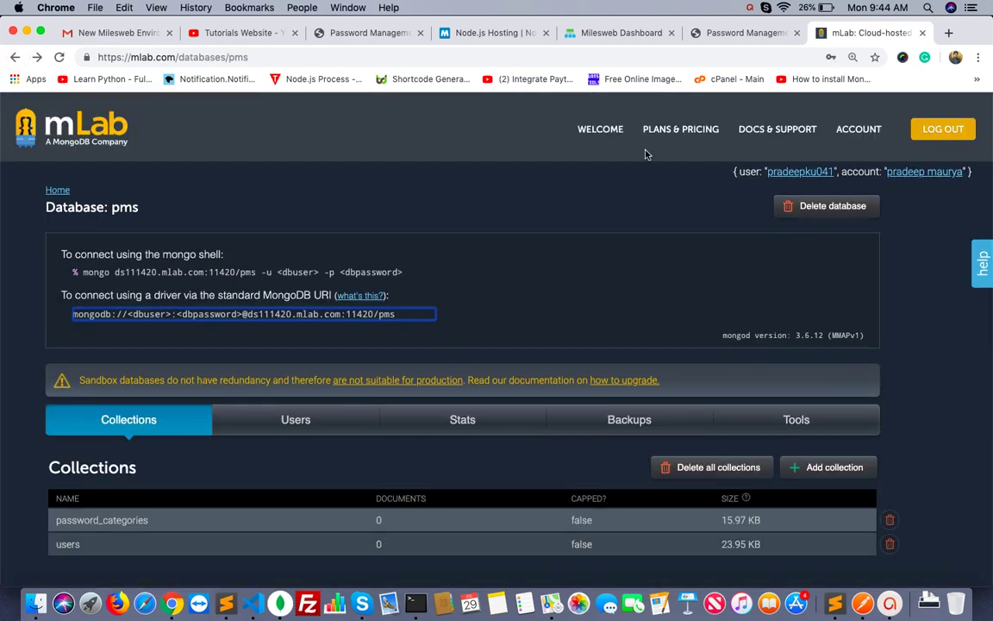
click(709, 33)
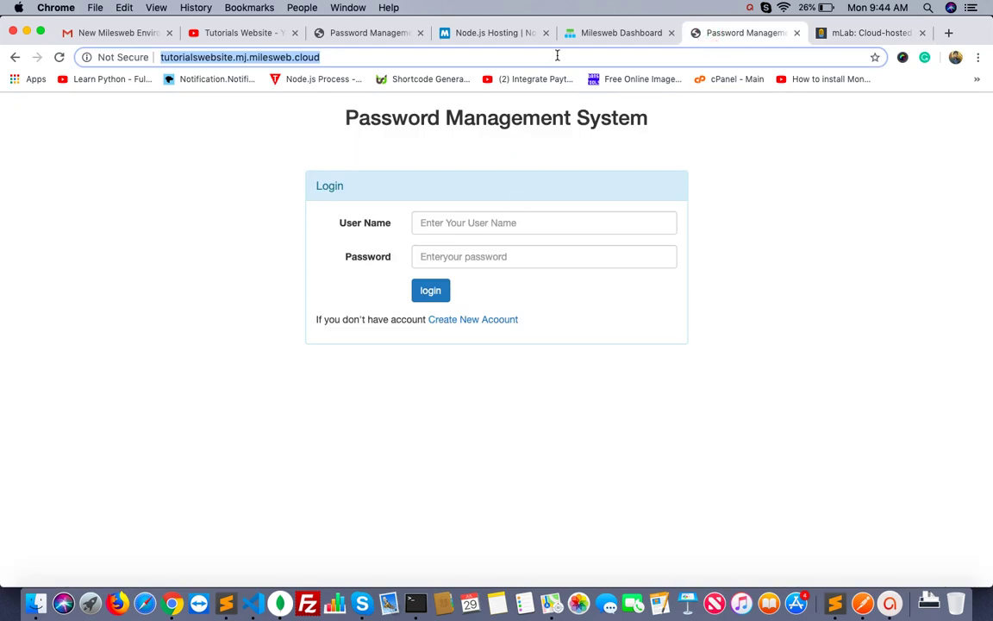
Open the Signup form and fill in the user name and e-mail from autofill suggestions
click(477, 321)
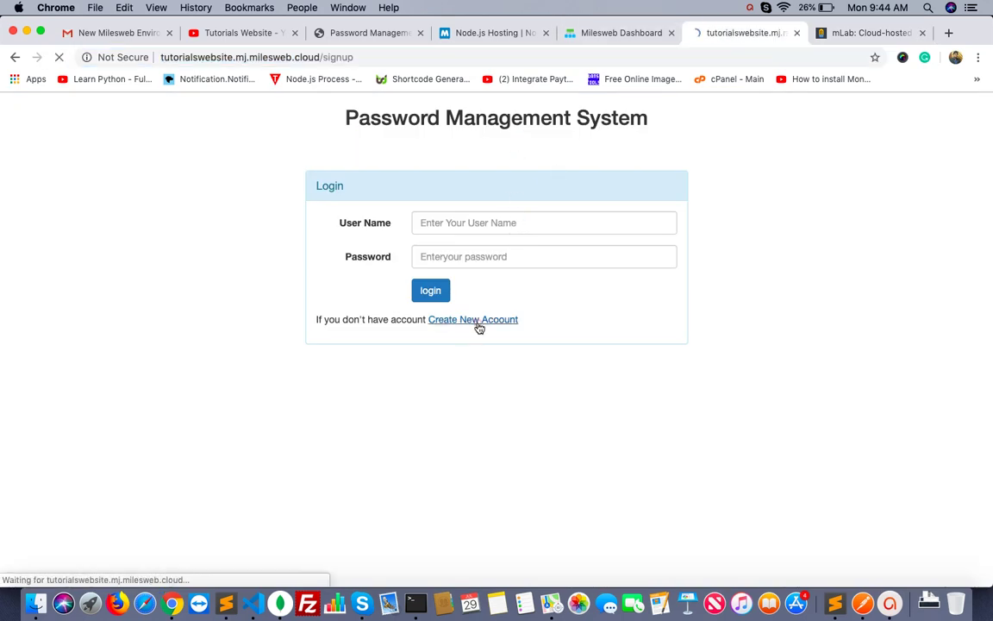
click(458, 222)
click(452, 276)
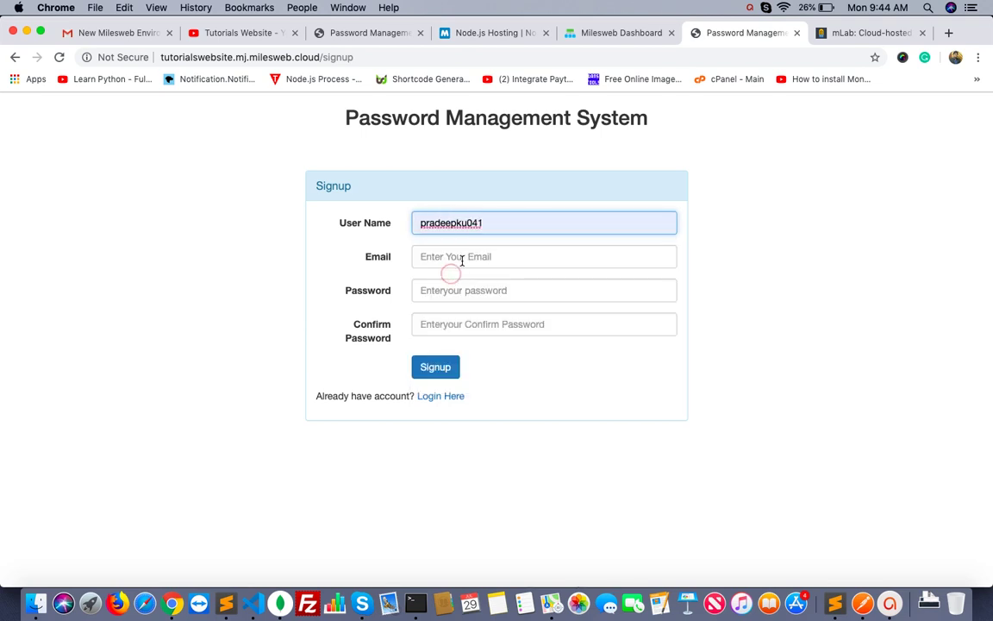
click(461, 258)
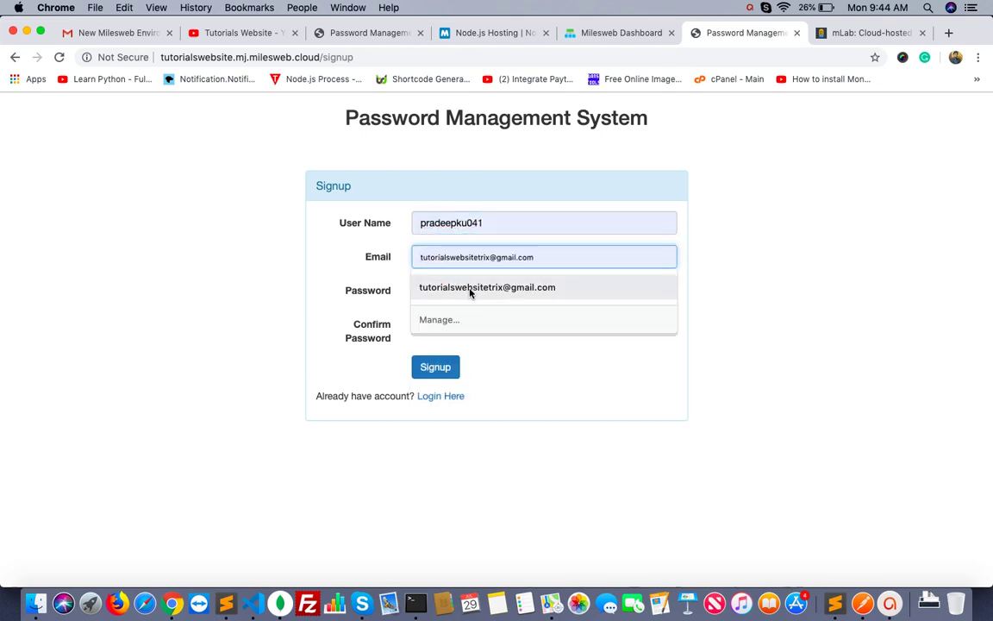
click(470, 288)
text(s)
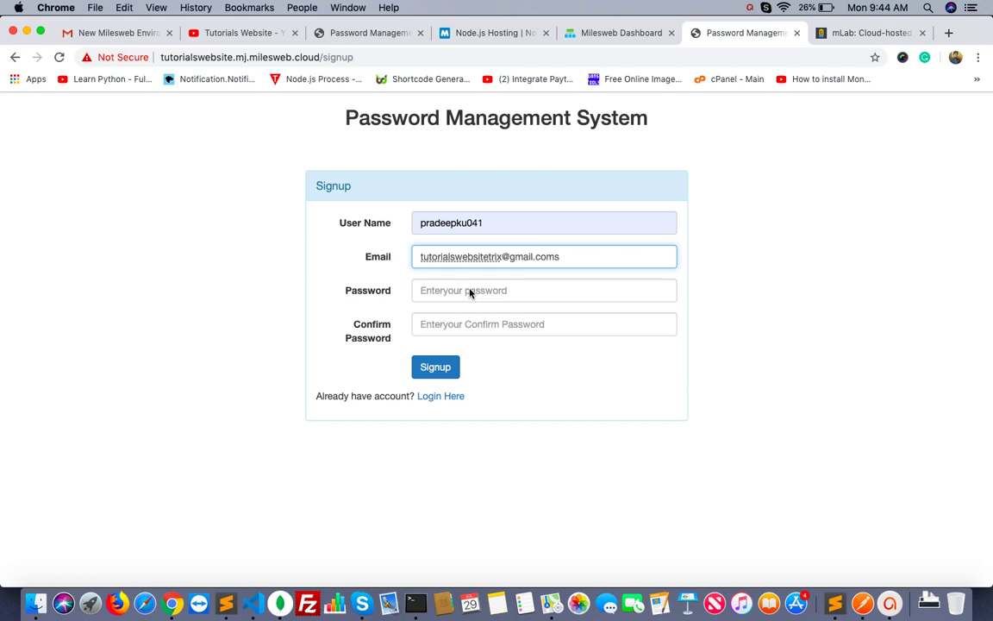
key(BackSpace)
click(349, 348)
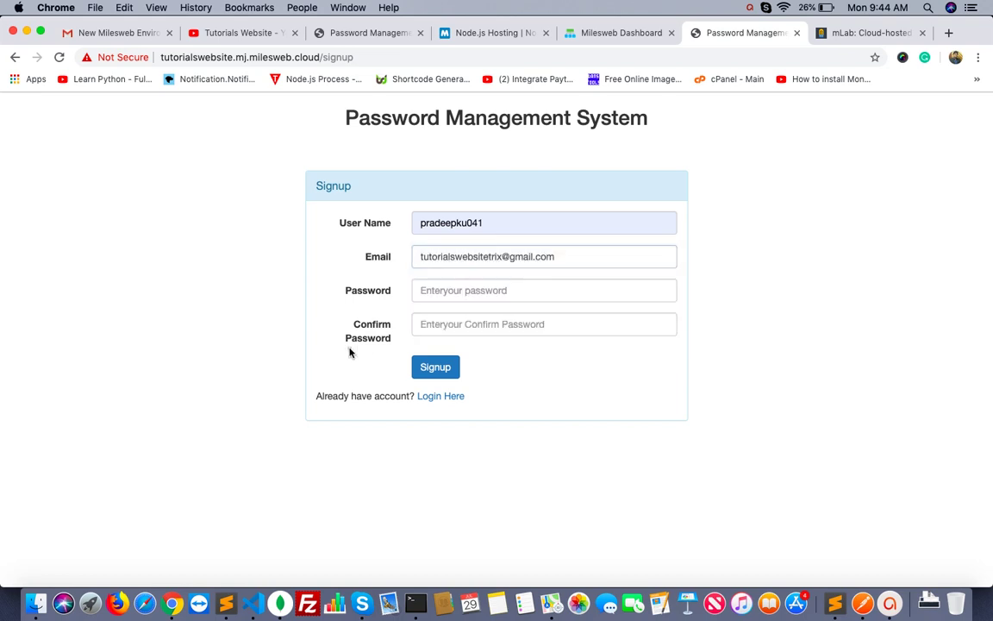
Enter the account password and its confirmation, then submit the signup
click(439, 290)
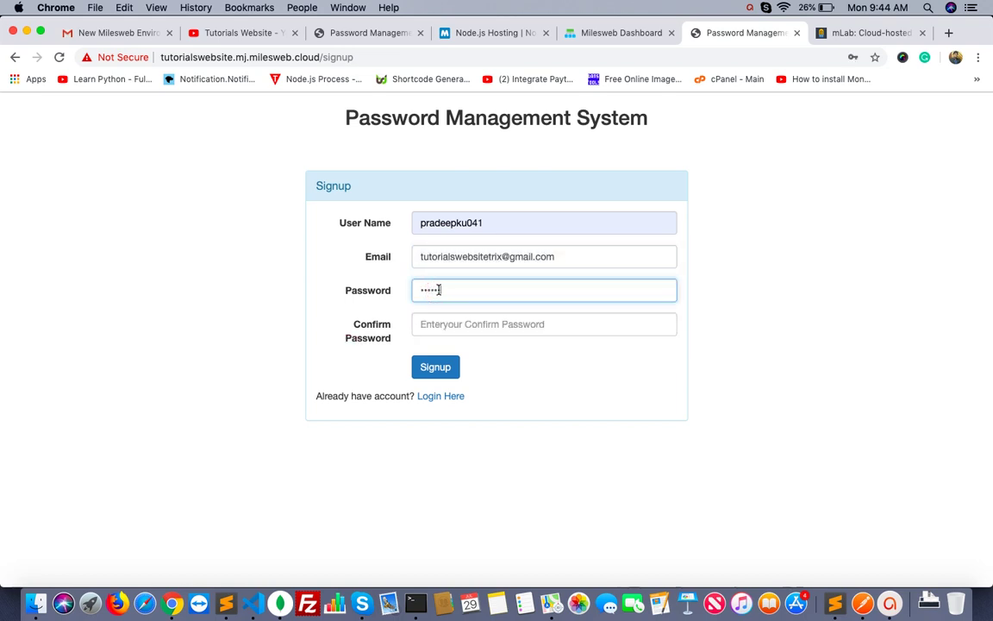
click(437, 318)
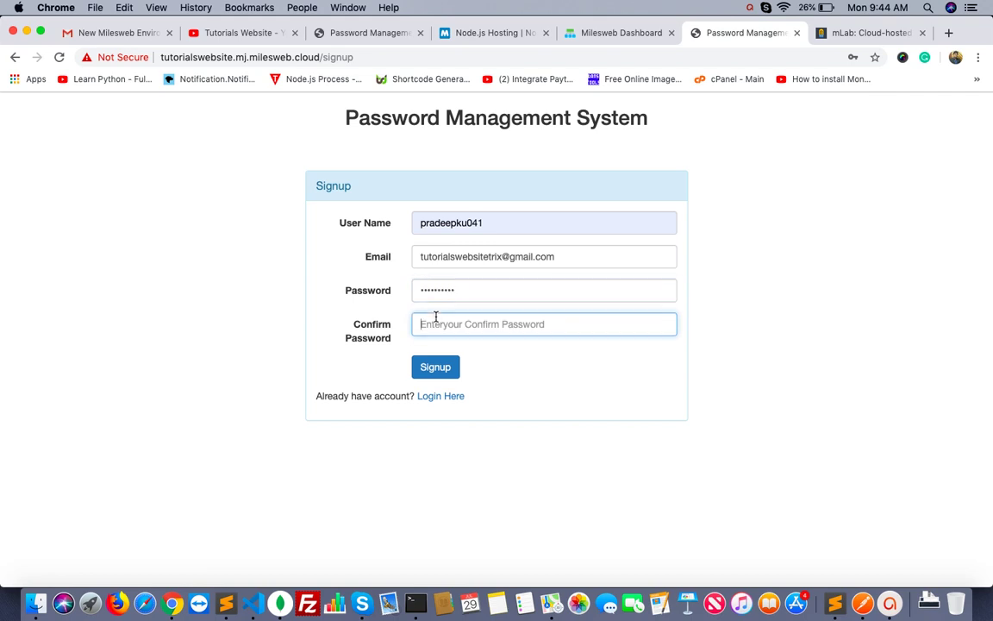
text(1234)
click(431, 367)
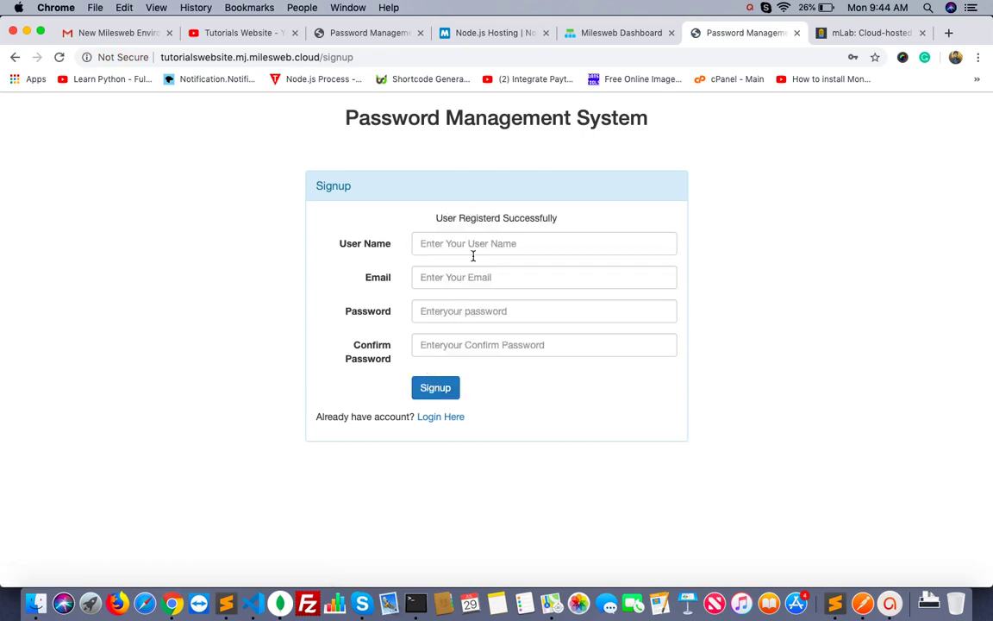
click(841, 33)
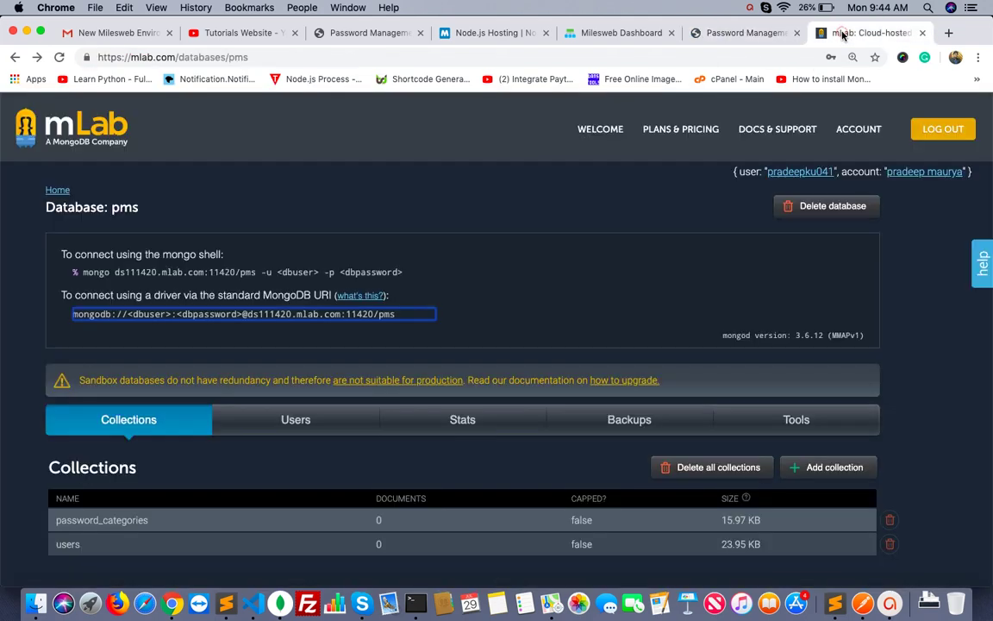
Refresh the pms database in mLab and inspect the new user's document in the users collection
click(59, 57)
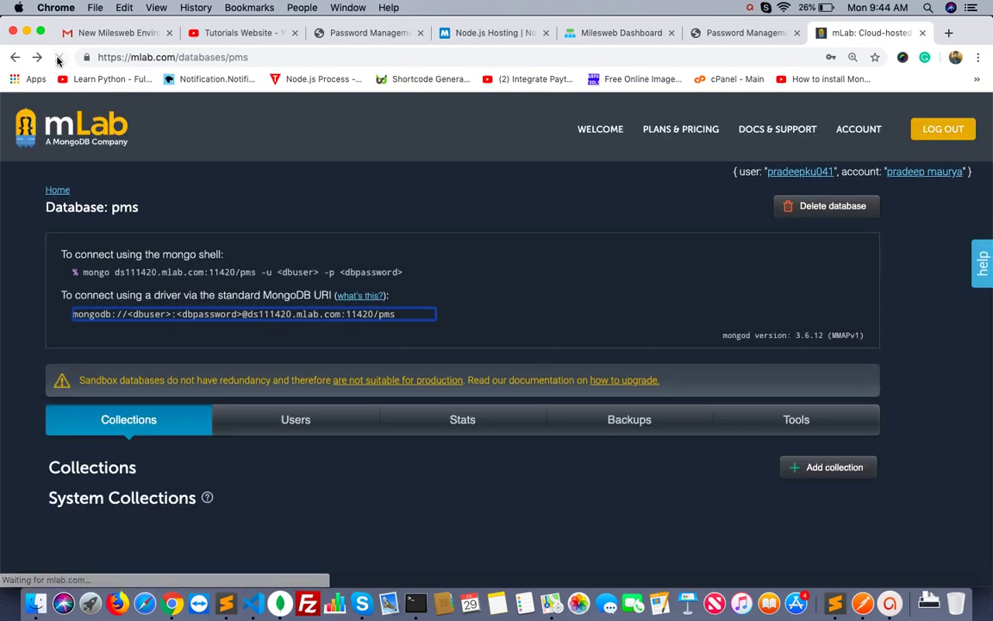
scroll(467, 350, down, 3)
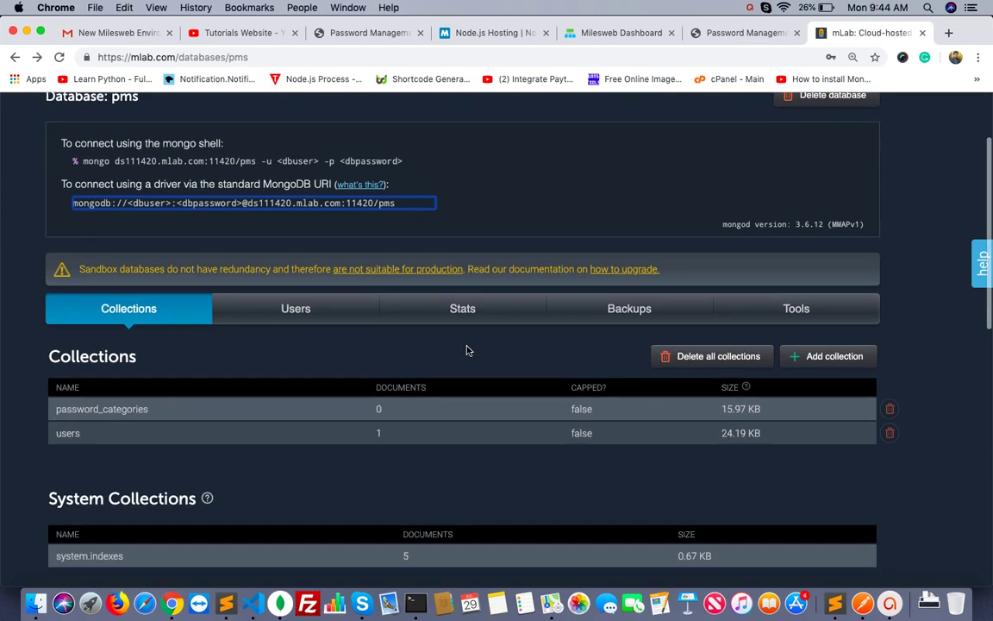
click(379, 439)
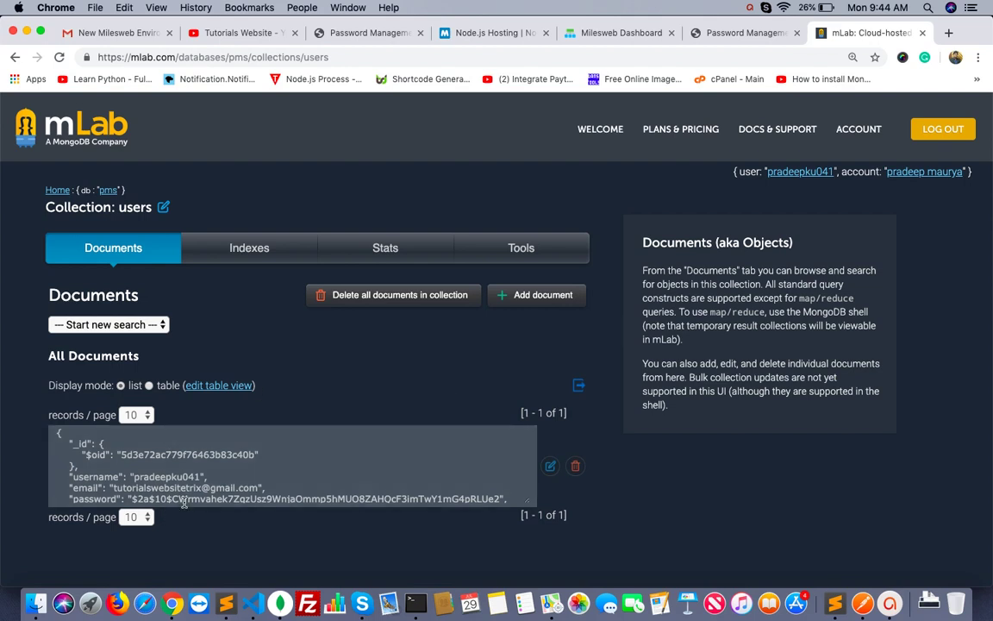
drag(528, 506, 532, 571)
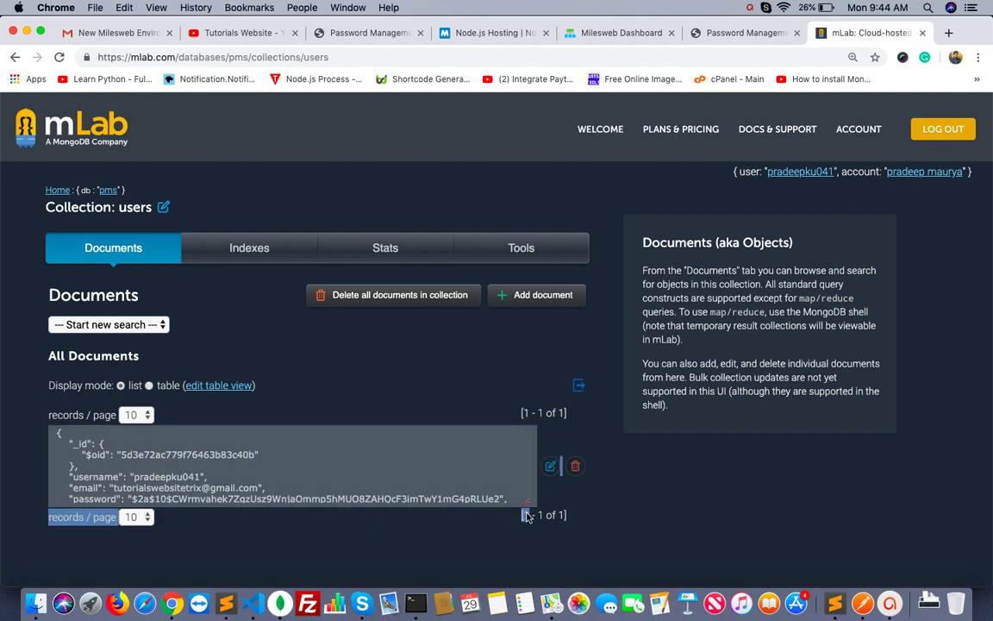
click(537, 497)
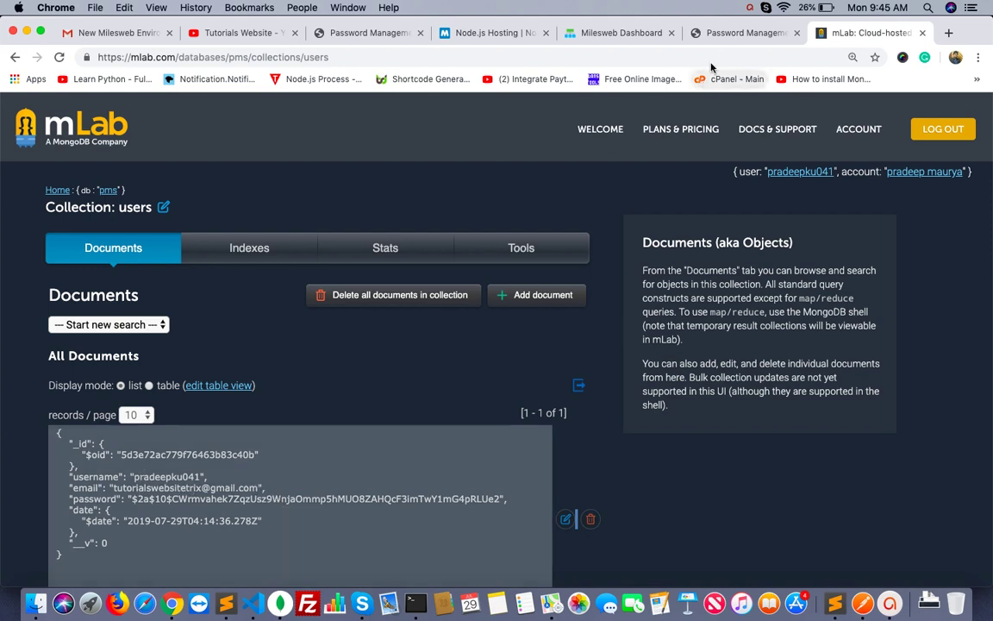
click(743, 33)
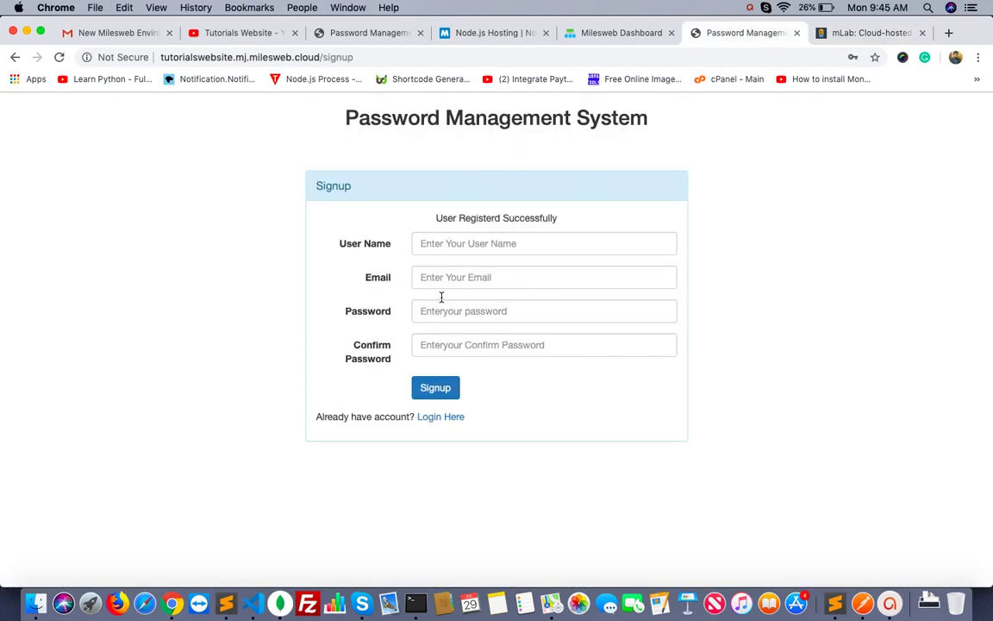
Log in with the new account's user name and password, dismissing Chrome's save-password prompt
click(438, 417)
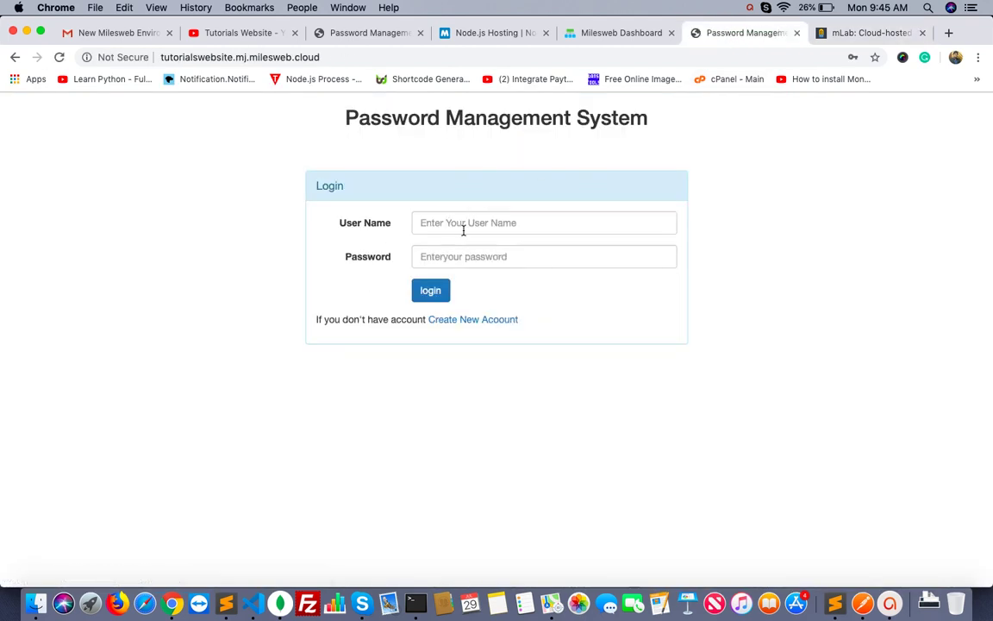
click(461, 226)
click(450, 277)
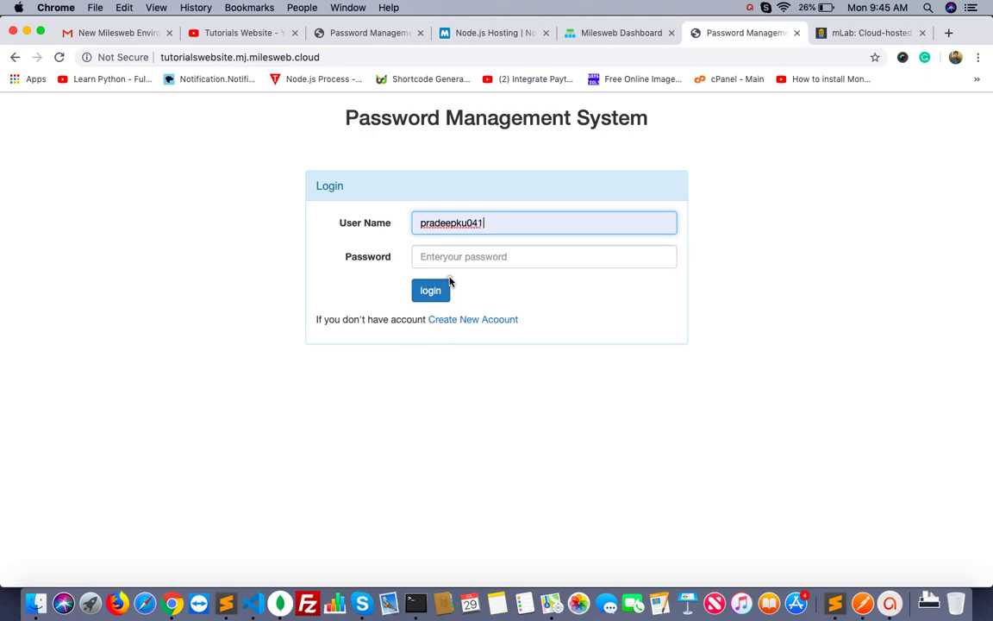
click(454, 257)
text(1234)
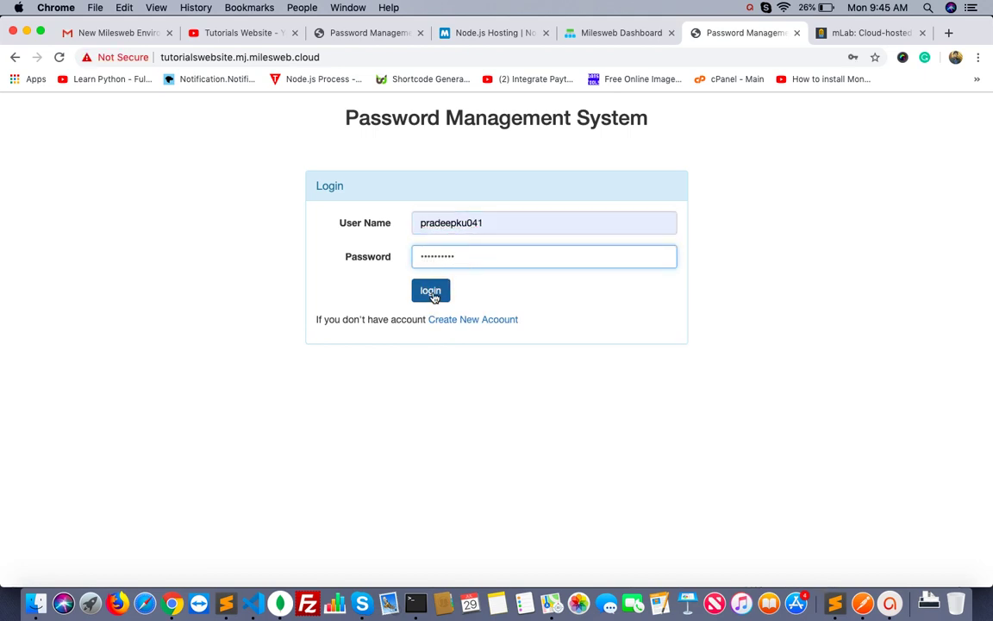
click(432, 293)
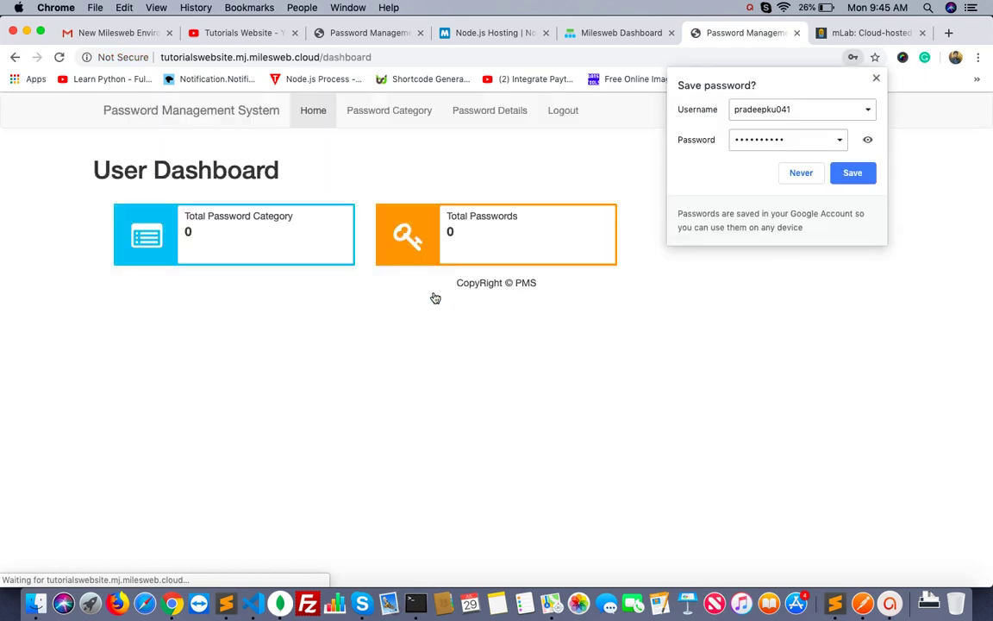
click(876, 77)
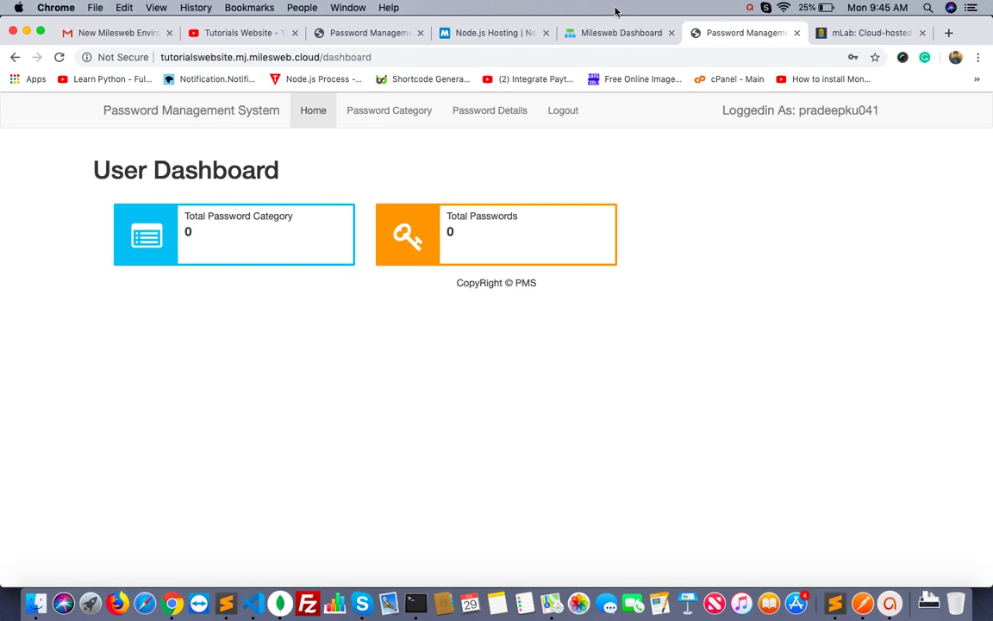
Look over the MilesWeb Node.js Hosting and Dashboard tabs, then open the app's Password Category menu
click(497, 34)
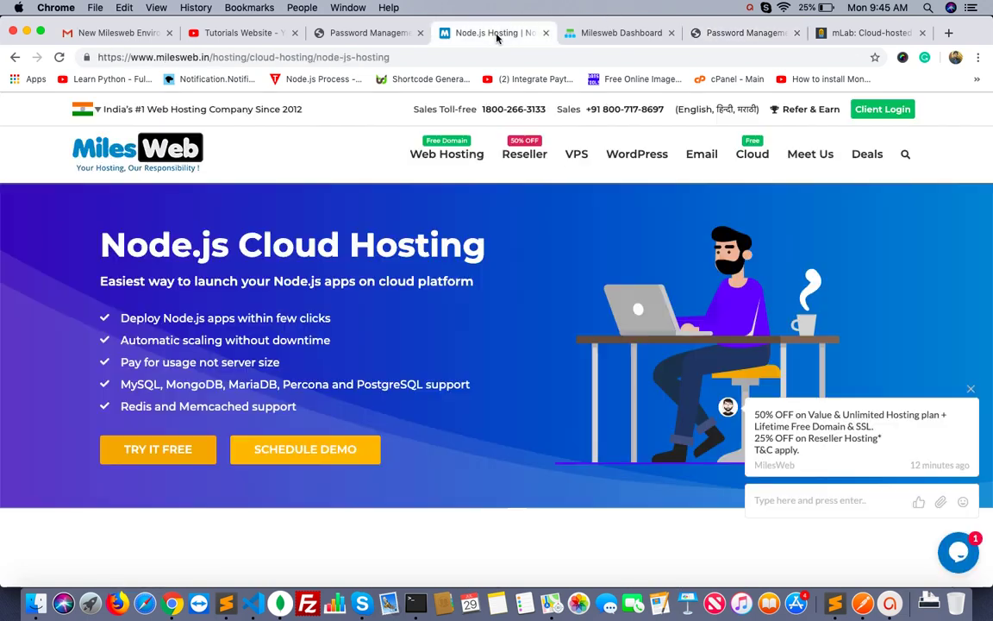
click(432, 57)
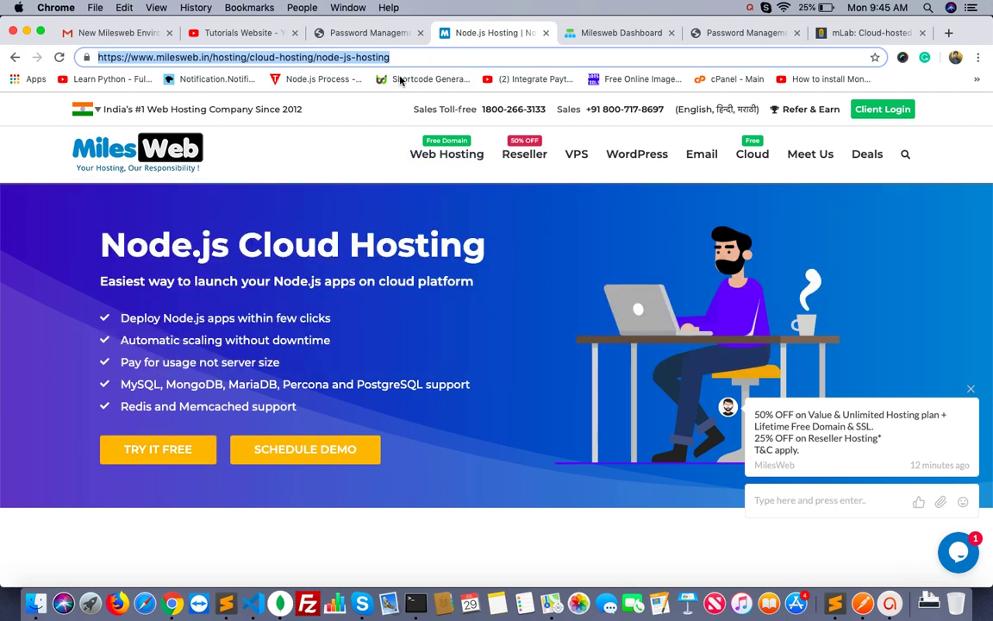
click(614, 38)
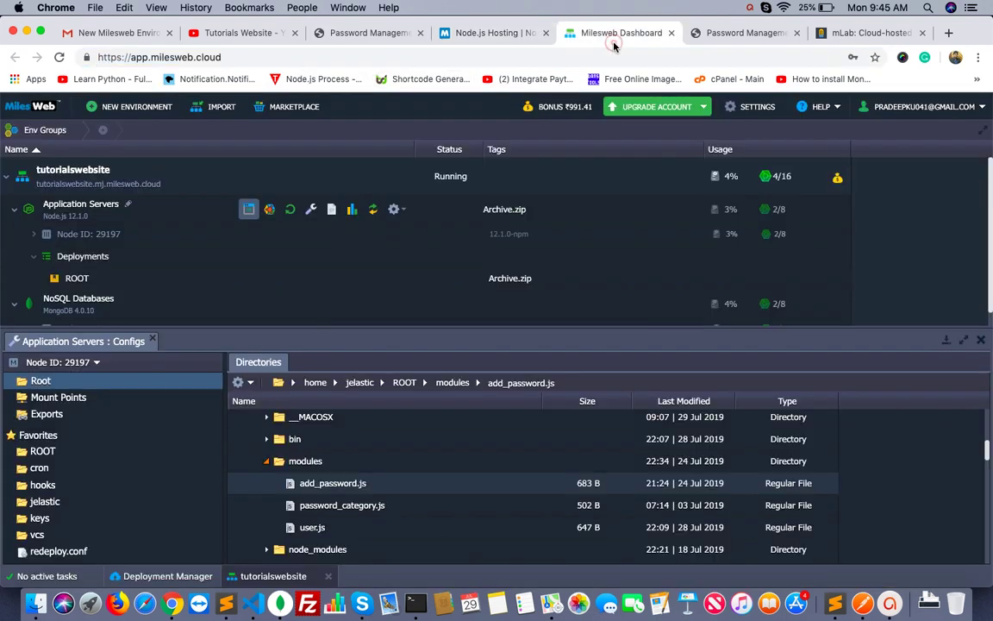
click(489, 34)
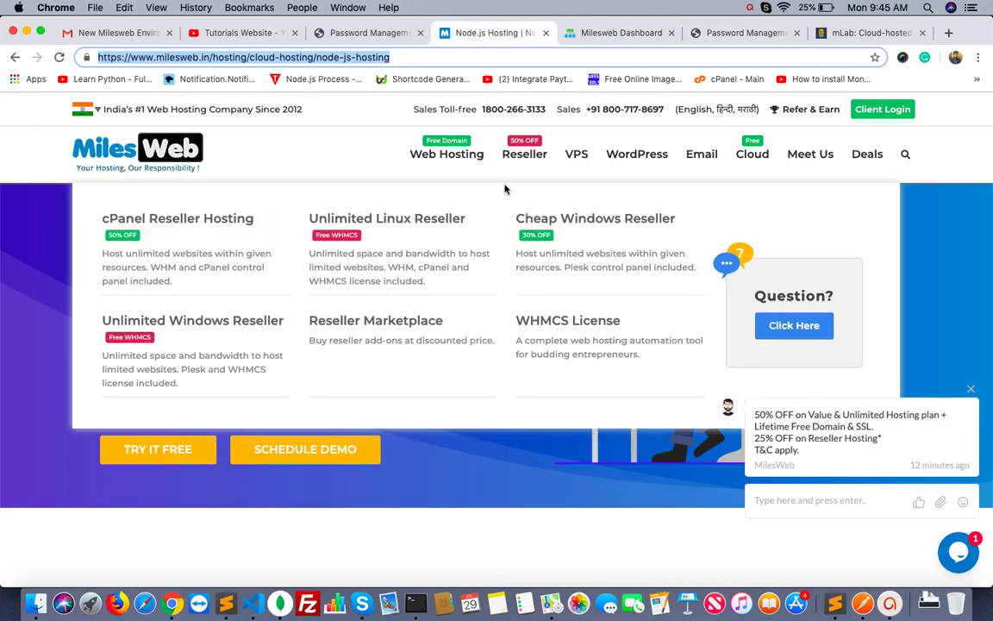
click(619, 34)
click(713, 33)
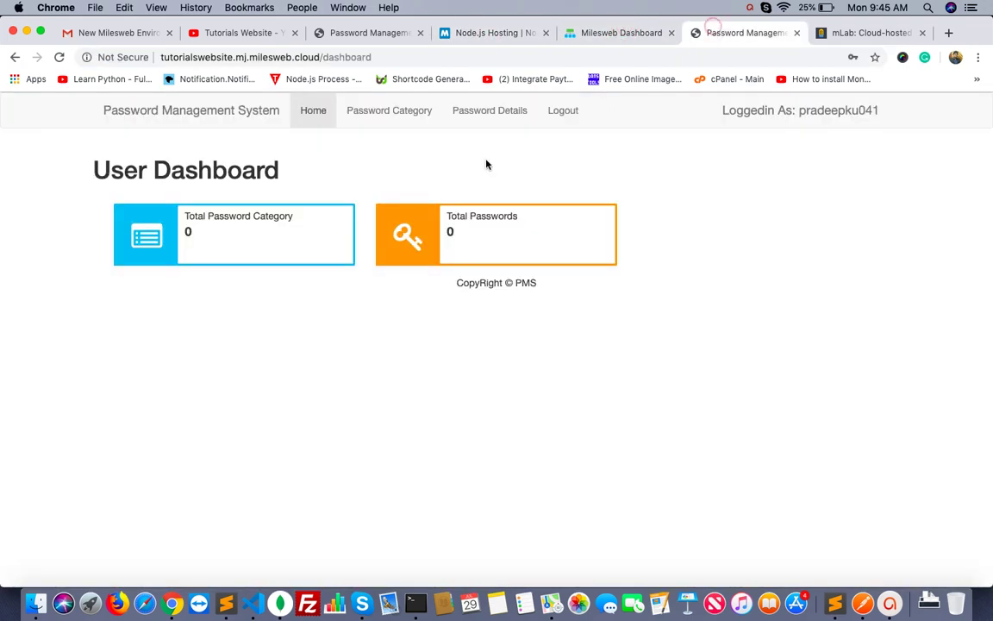
click(389, 111)
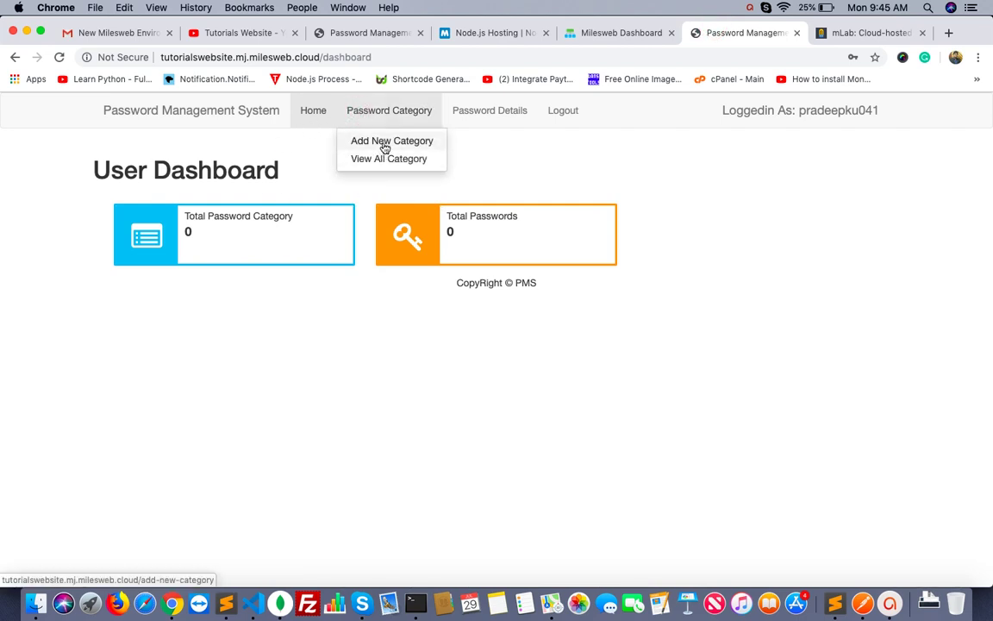
Open the Add Category form and add the Godaddy and Yahoo password categories
click(382, 144)
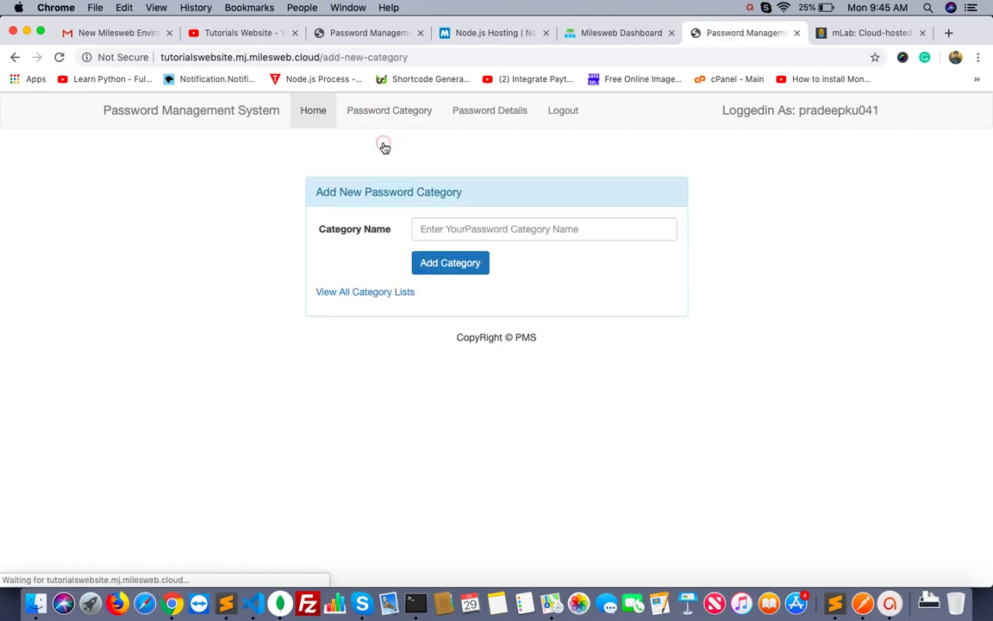
click(479, 230)
click(454, 283)
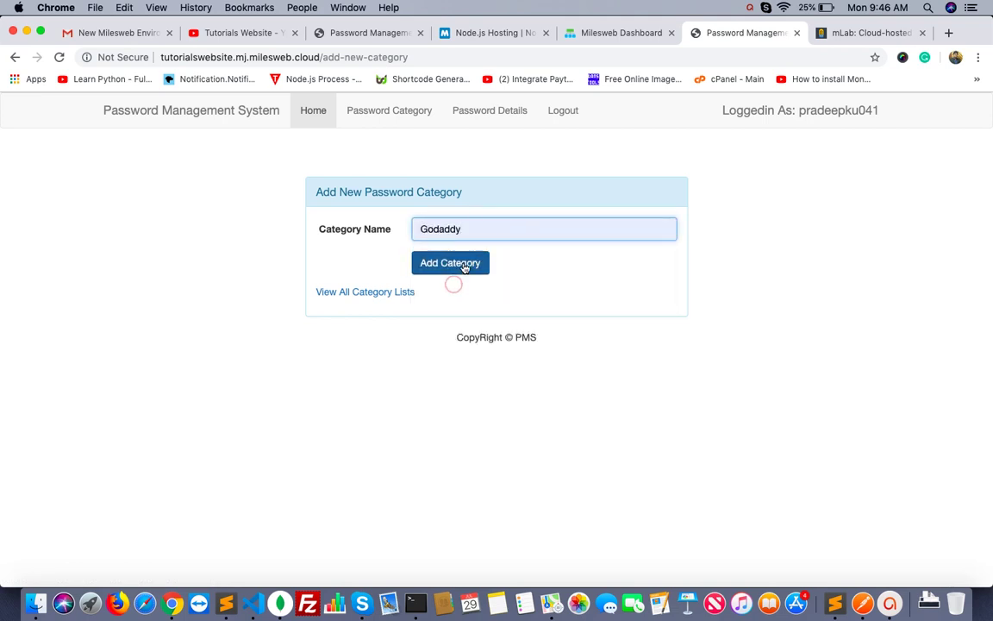
click(464, 263)
click(461, 247)
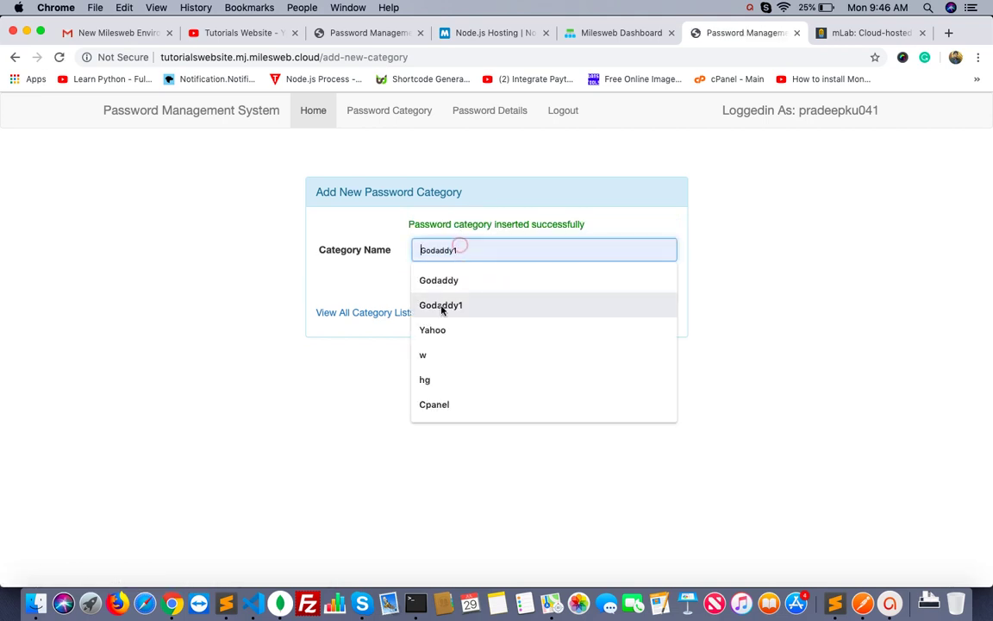
click(442, 328)
click(450, 284)
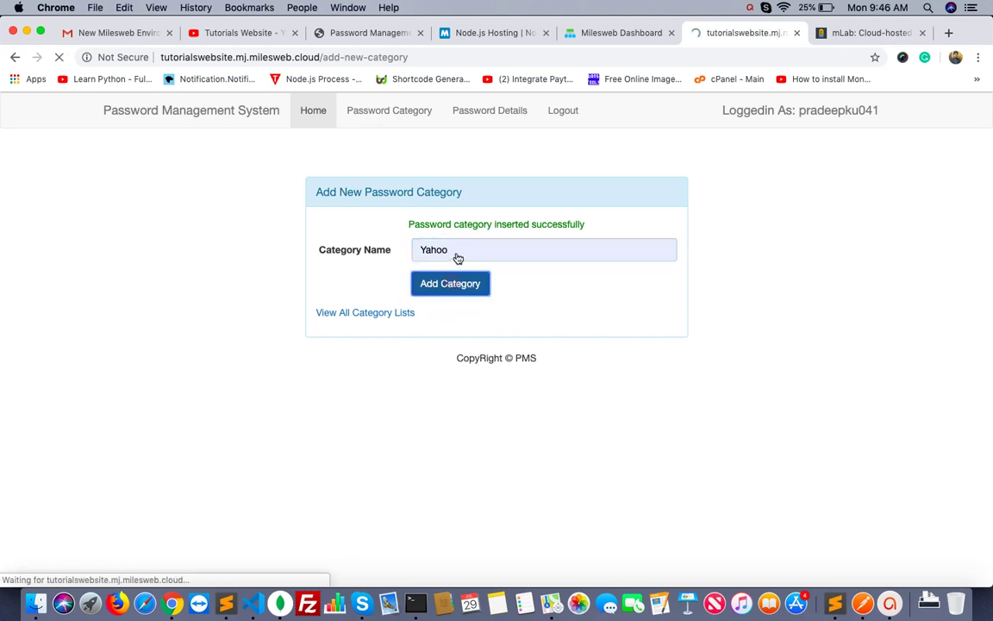
Add the Cpanel category and go back to the user dashboard via Home
click(456, 252)
text(c)
click(444, 282)
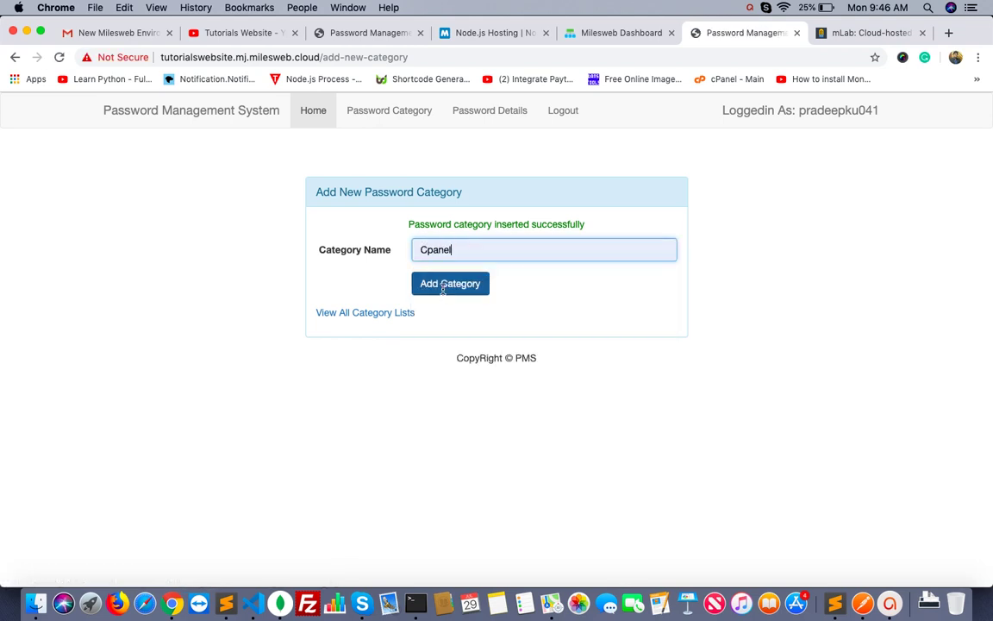
click(450, 284)
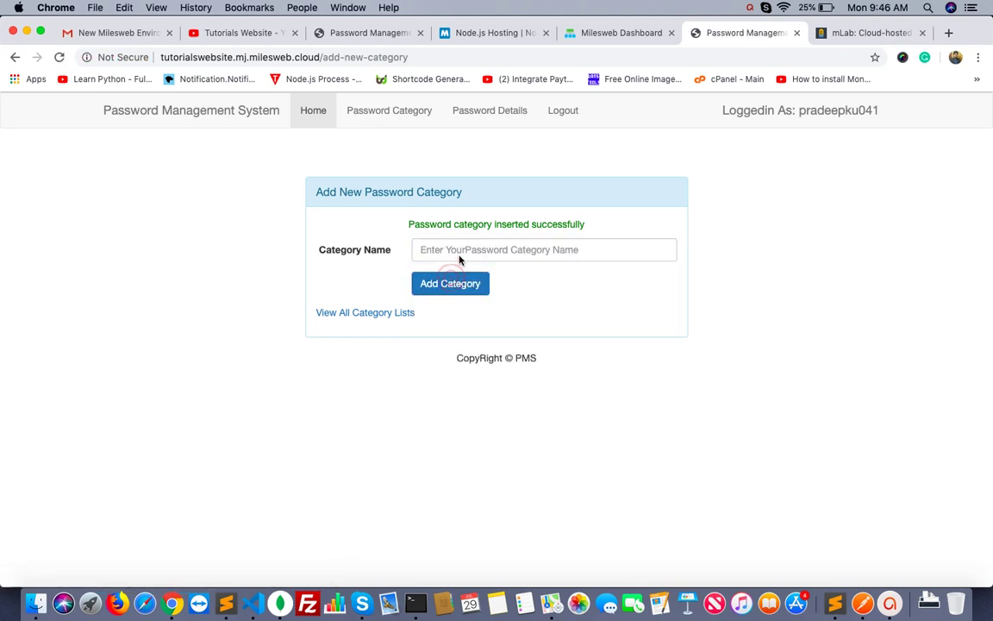
click(462, 250)
click(462, 250)
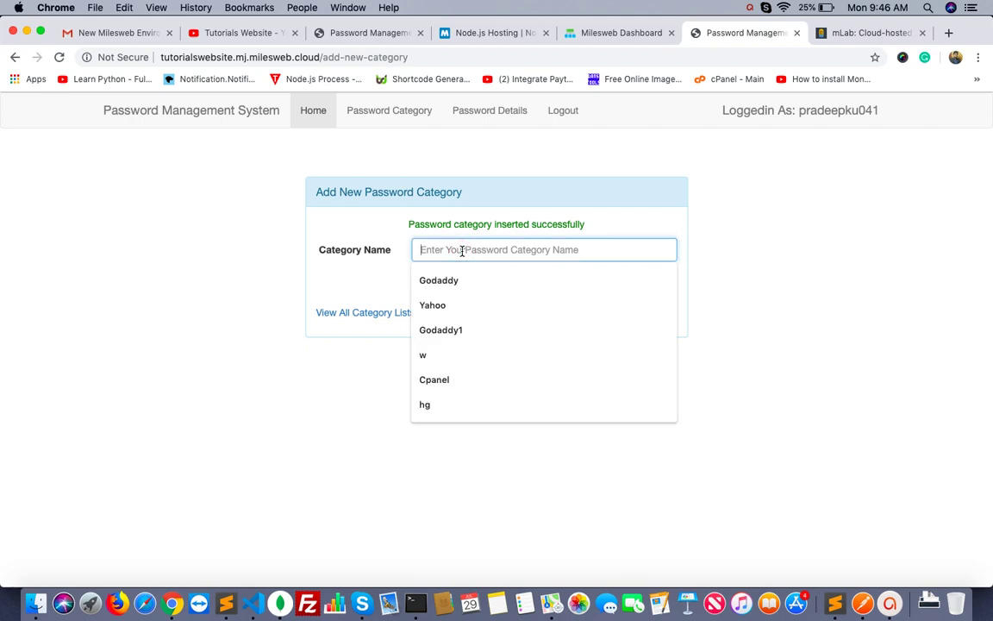
click(319, 121)
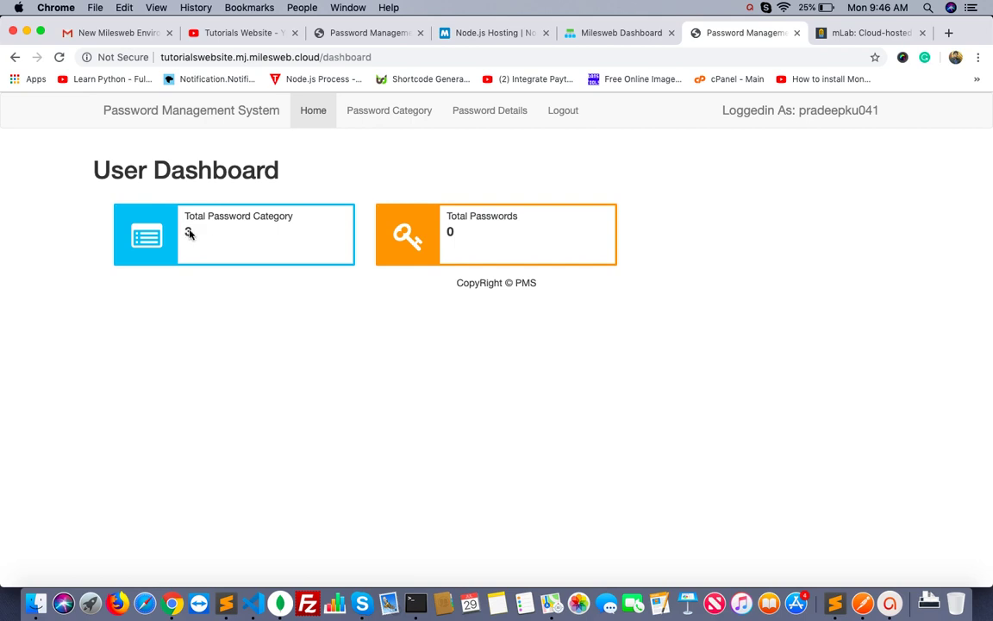
Start a new password entry with category Godaddy and project name Godaddy
click(481, 119)
click(484, 147)
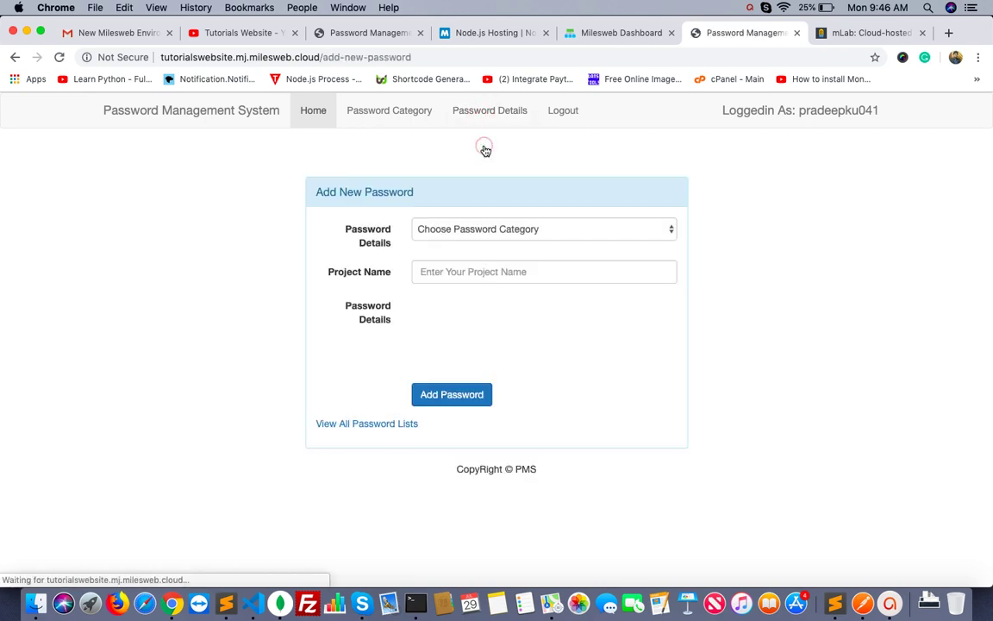
click(488, 226)
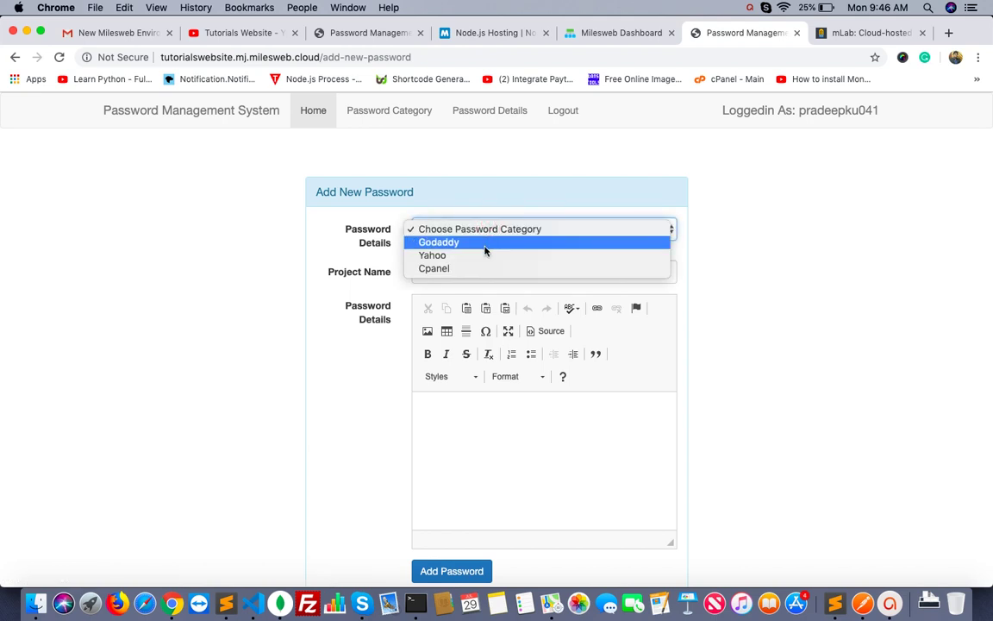
click(485, 244)
click(484, 271)
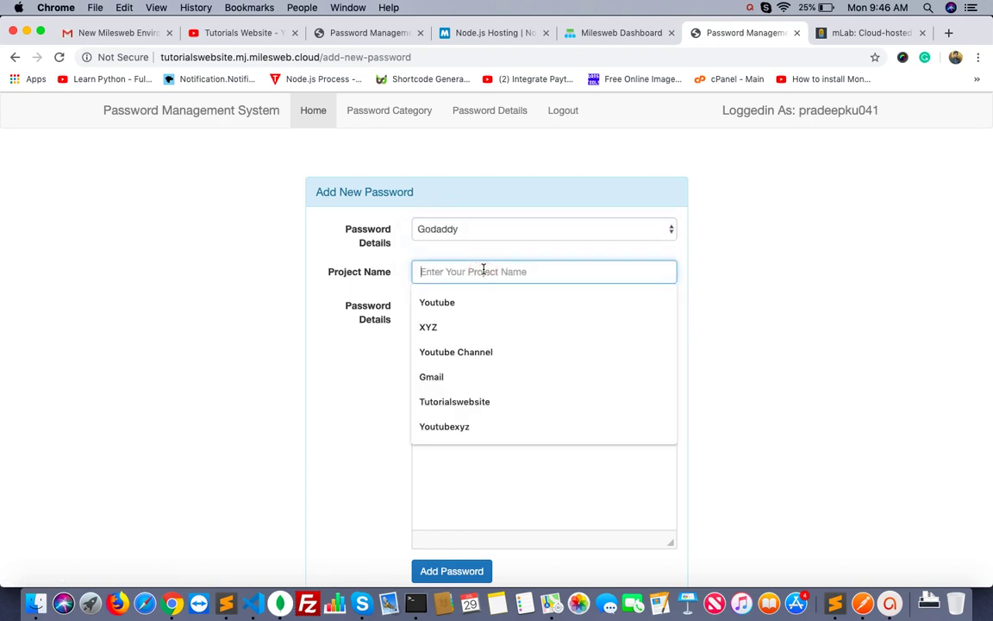
text(g)
click(462, 328)
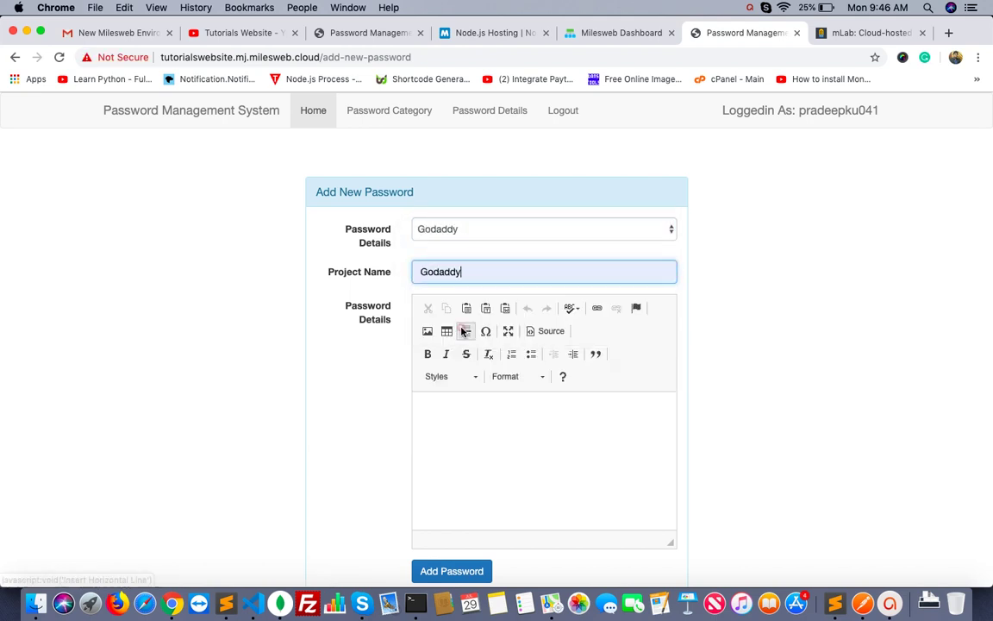
Copy the MilesWeb Node.js hosting page URL into the password details editor
click(449, 401)
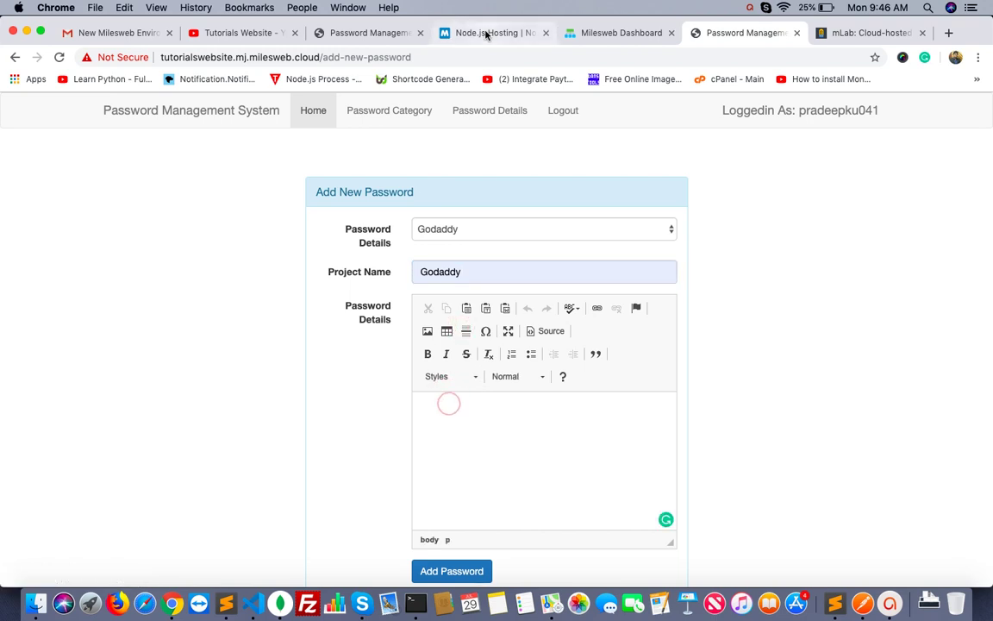
click(488, 33)
click(472, 54)
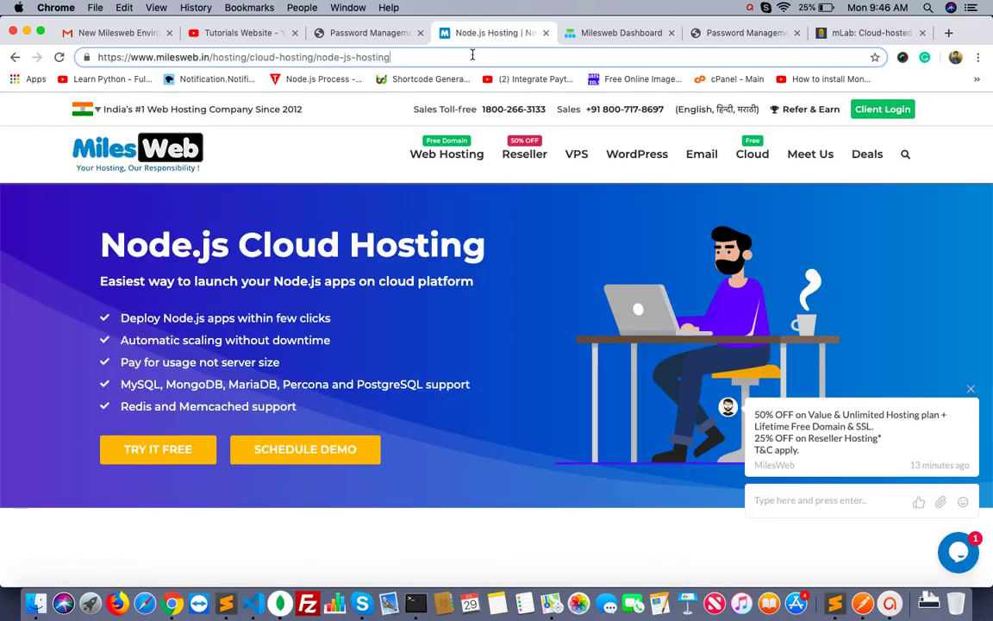
key(super+a)
key(super+c)
click(709, 33)
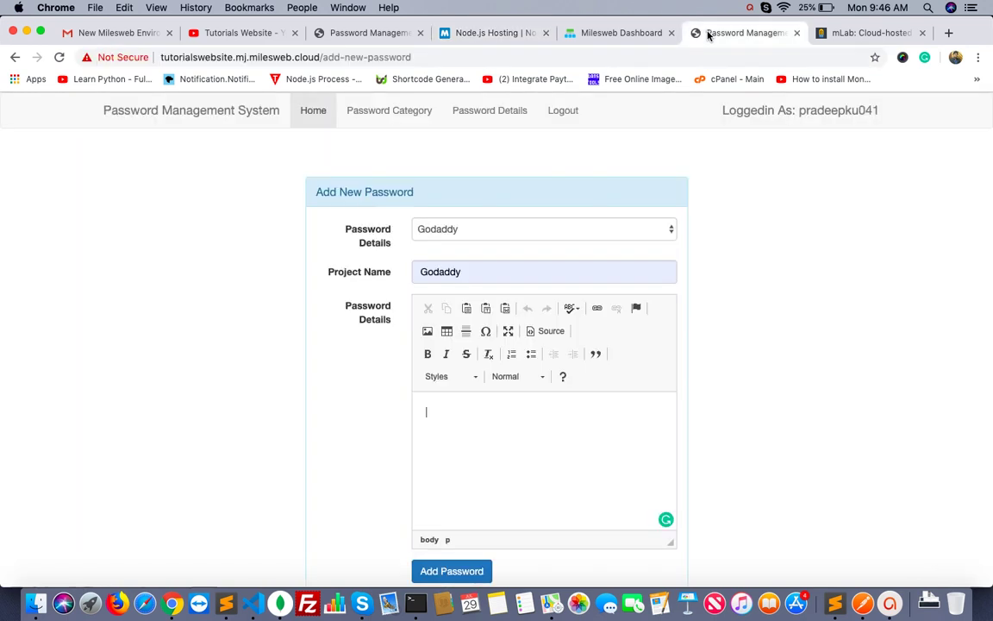
key(super+v)
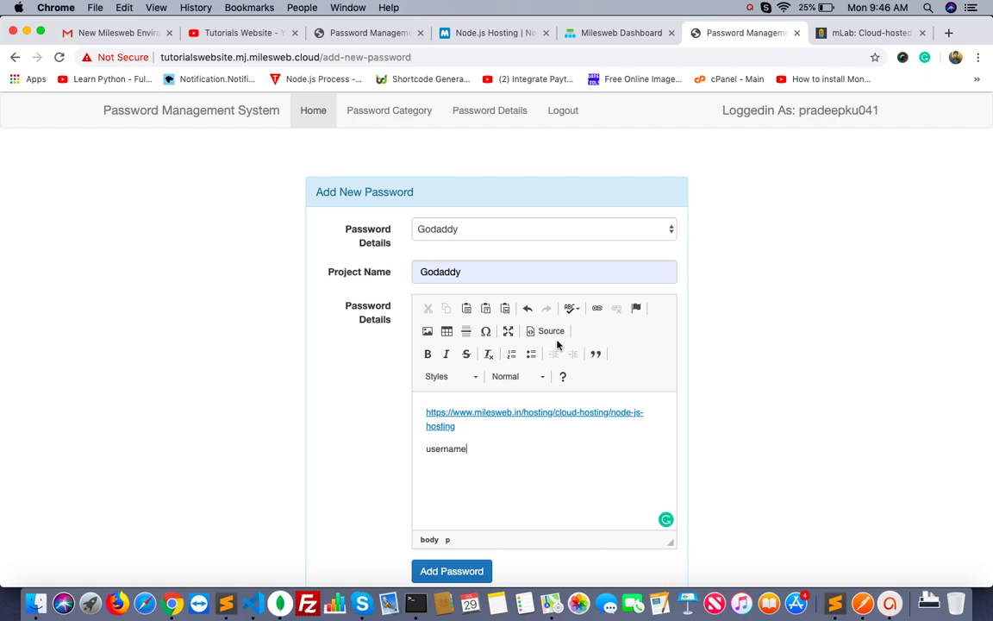
Add the login credentials below the URL, save the entry, and return to the dashboard
key(Return)
click(454, 571)
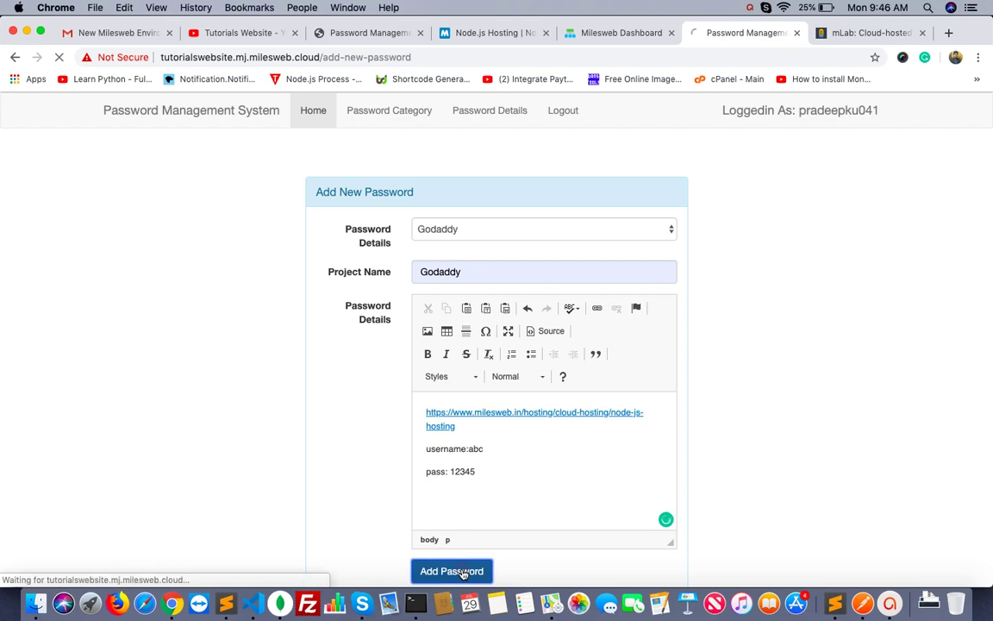
click(313, 112)
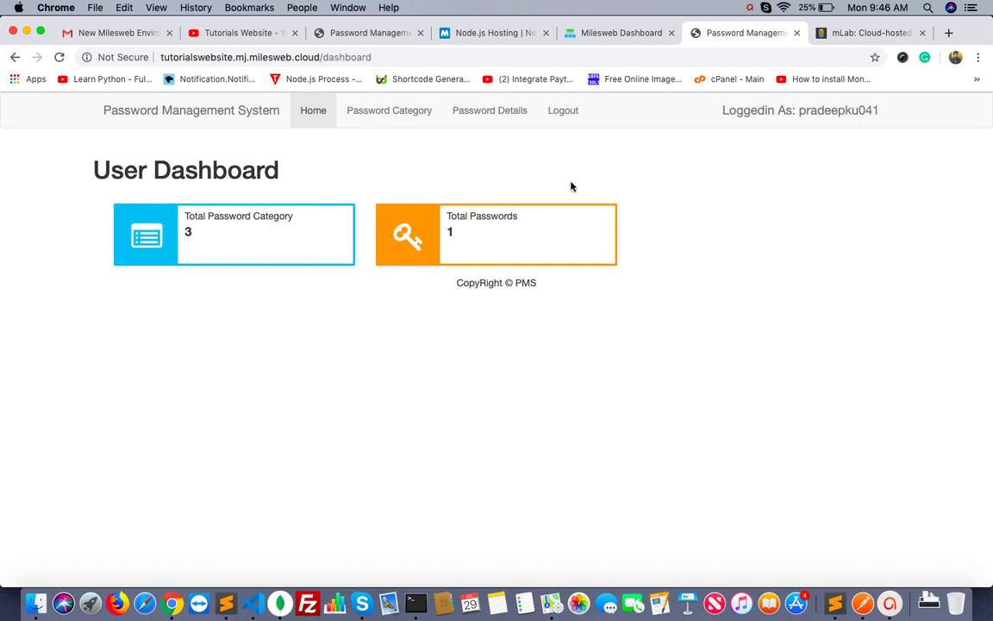
Confirm mLab's ds111420/pms collections hold 3 password_categories and 1 password_details, then return to the dashboard
click(840, 33)
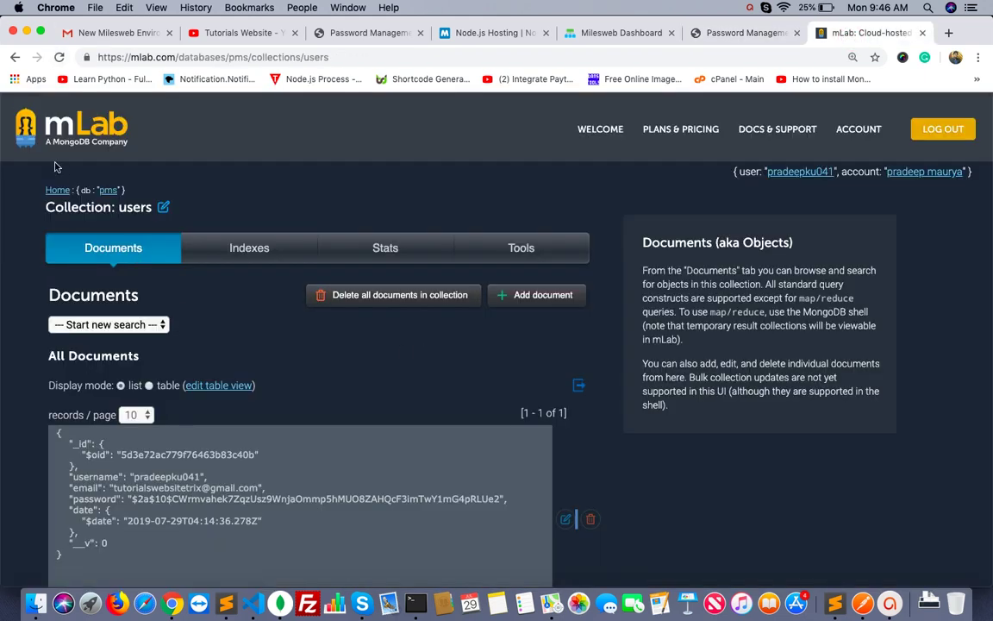
click(59, 57)
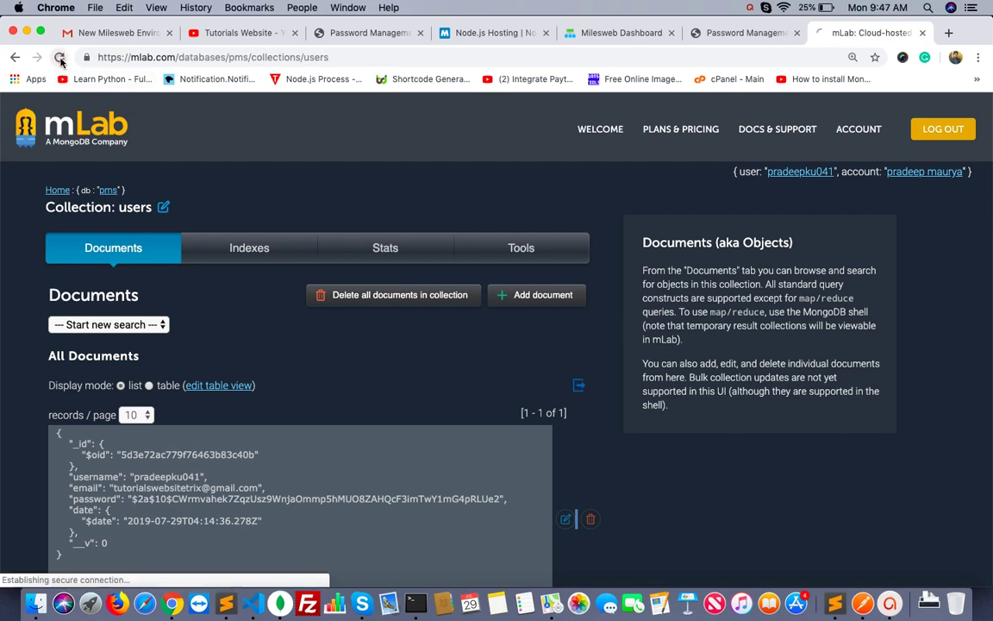
click(14, 56)
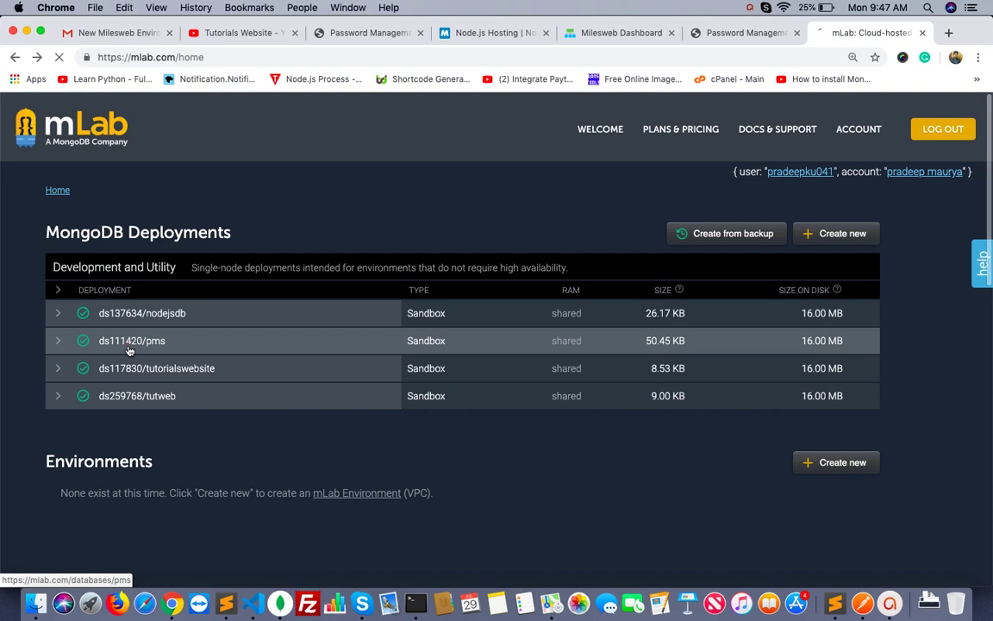
click(130, 349)
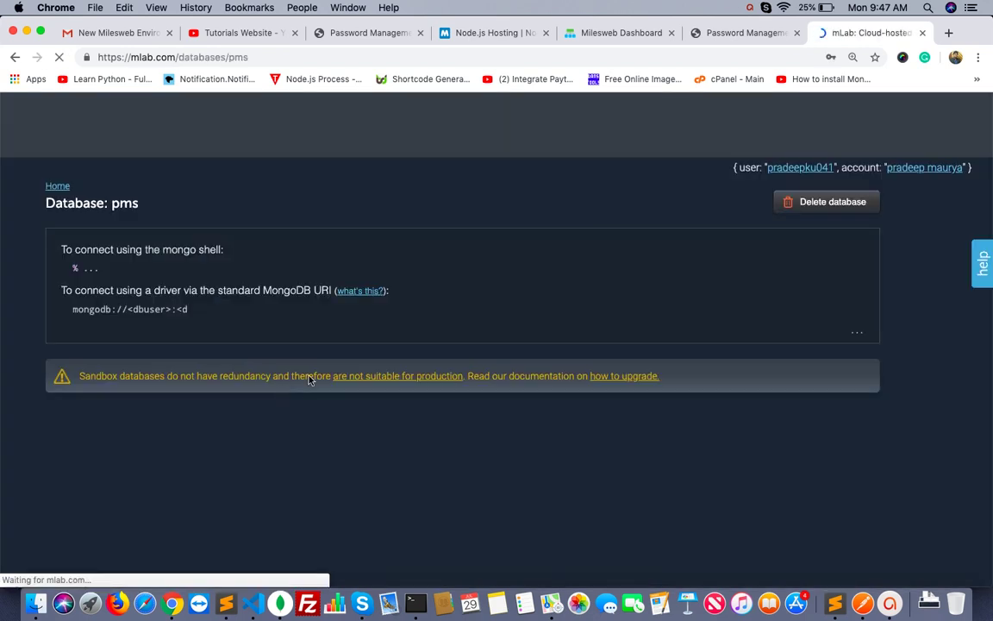
scroll(345, 379, down, 1)
scroll(364, 379, down, 3)
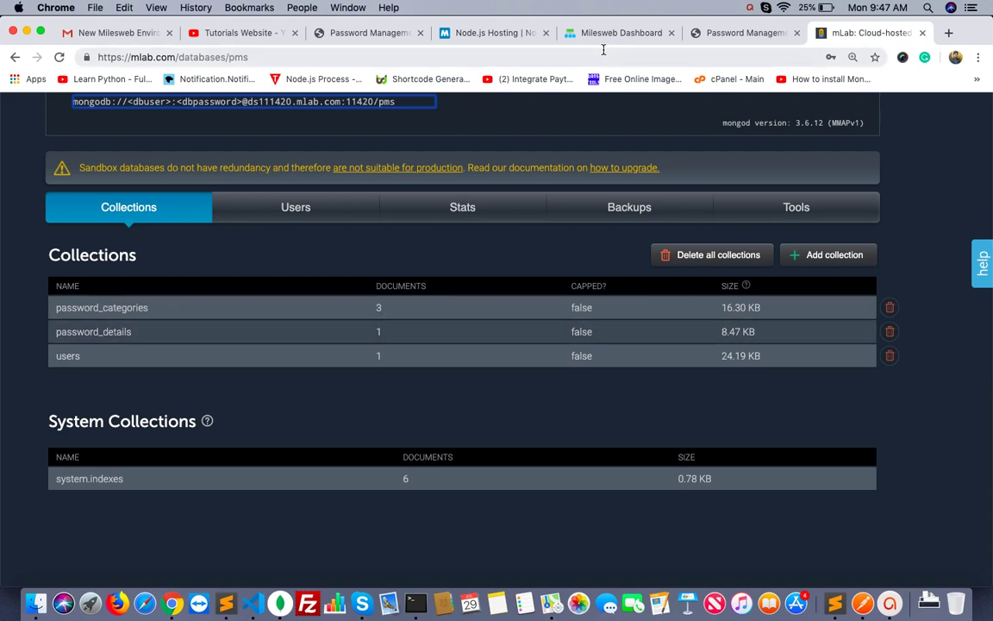
click(742, 33)
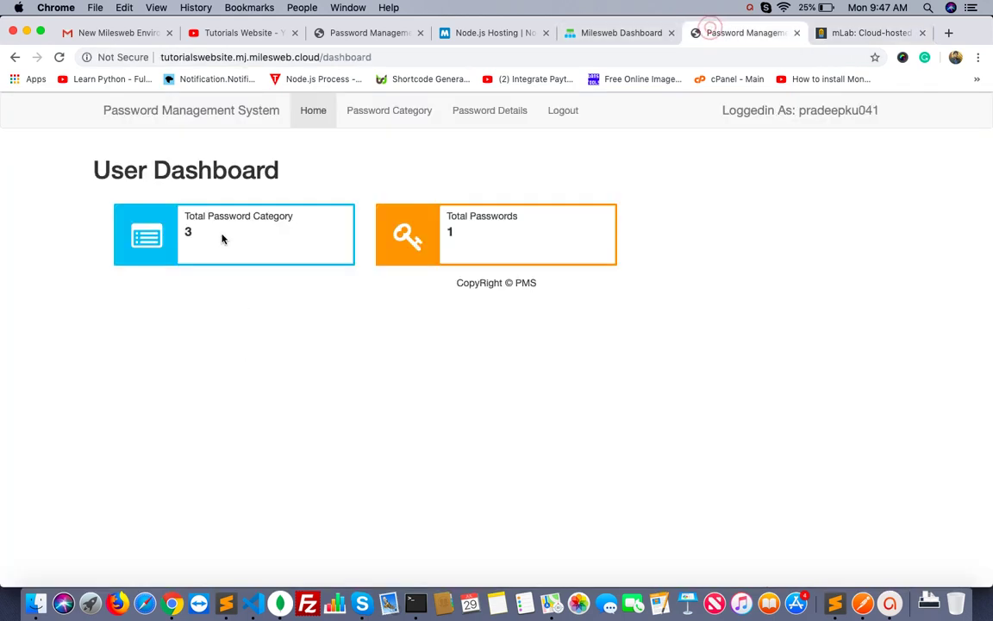
Select the Password Management site's address, then go back to the MilesWeb Dashboard tab
click(626, 35)
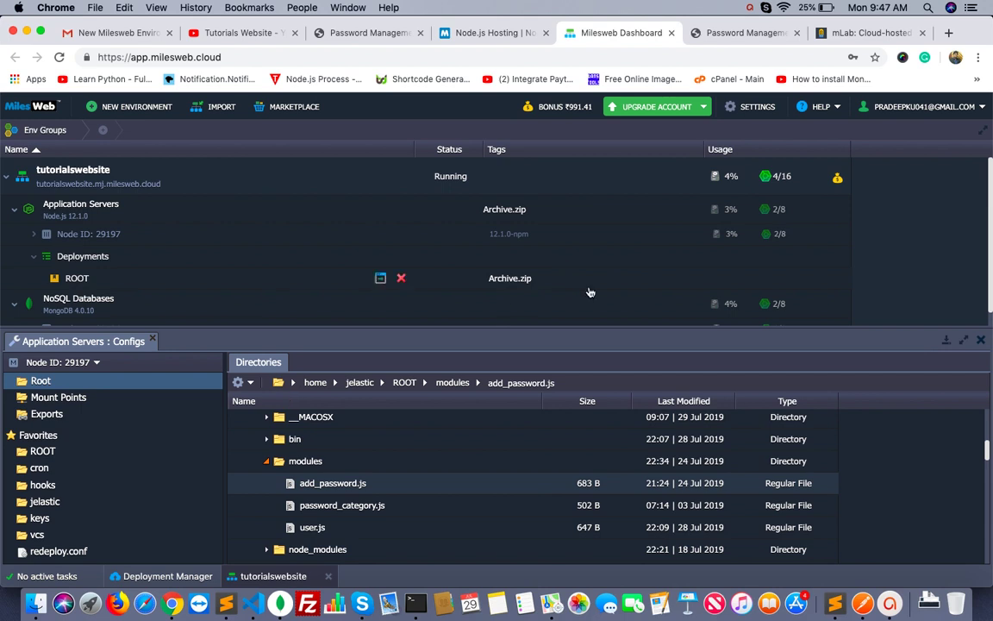
click(733, 33)
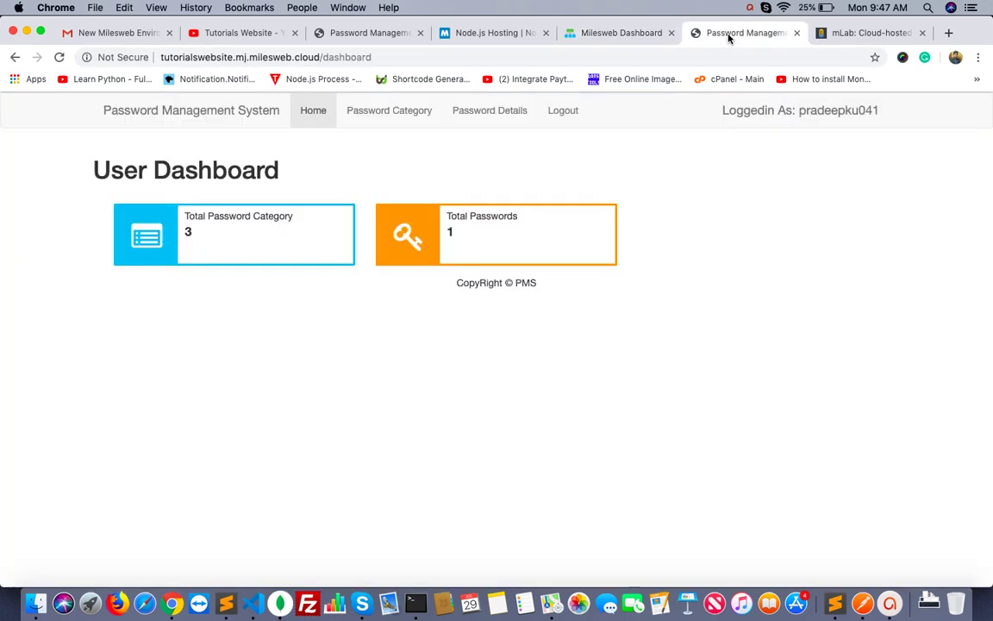
click(237, 56)
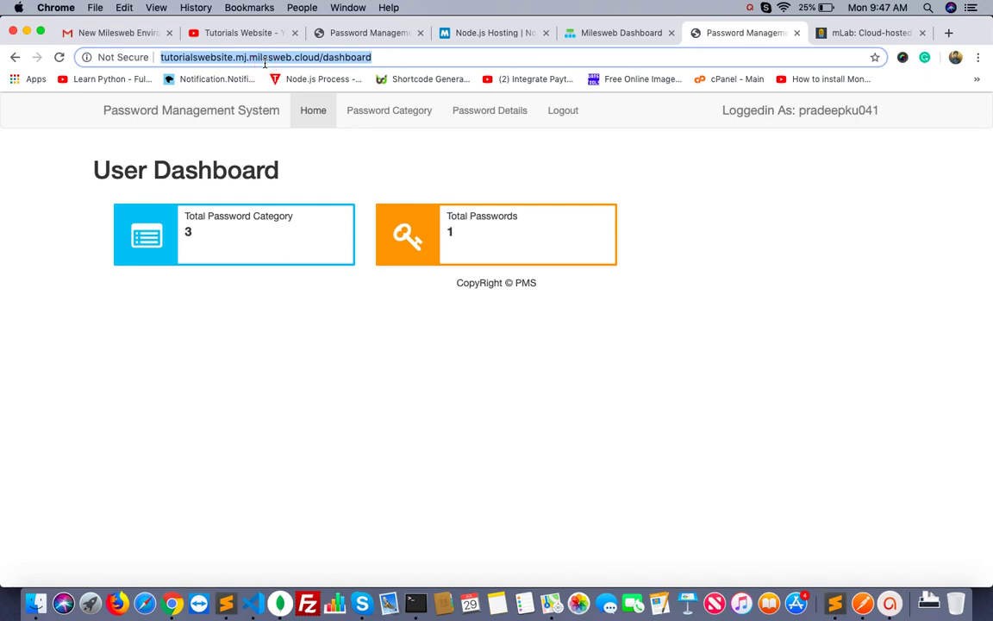
click(601, 34)
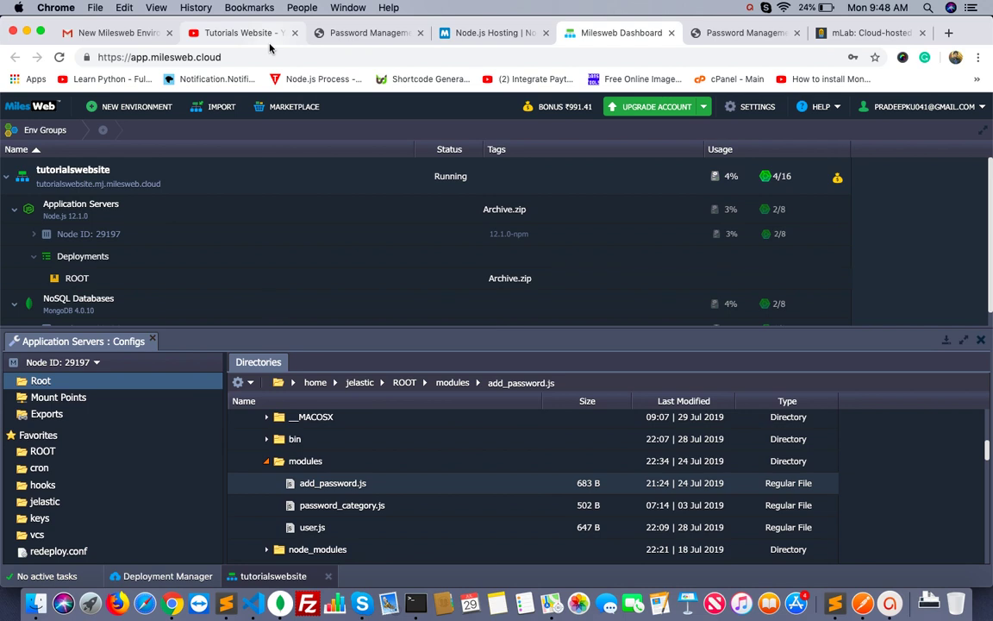
Open facebook.com/tutorialswebsite in a new tab and scroll its About section
click(948, 36)
text(face)
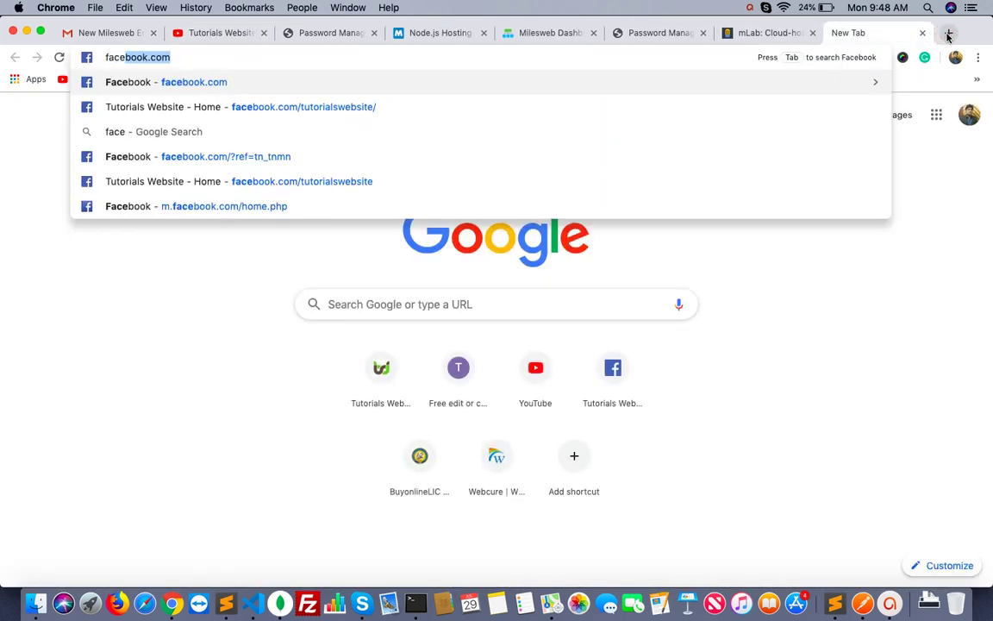
text(book.com/tut)
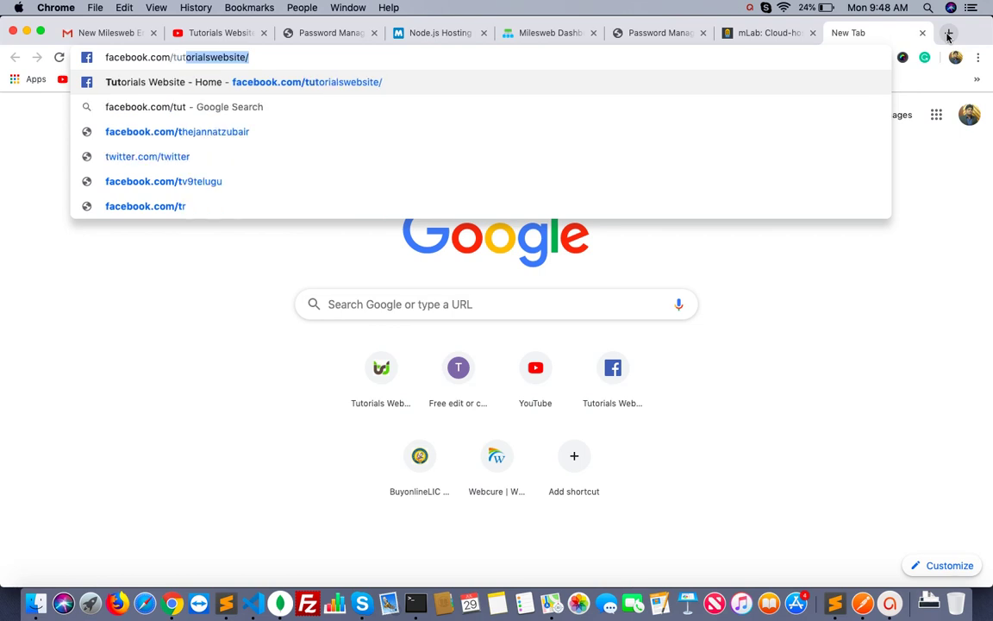
key(Return)
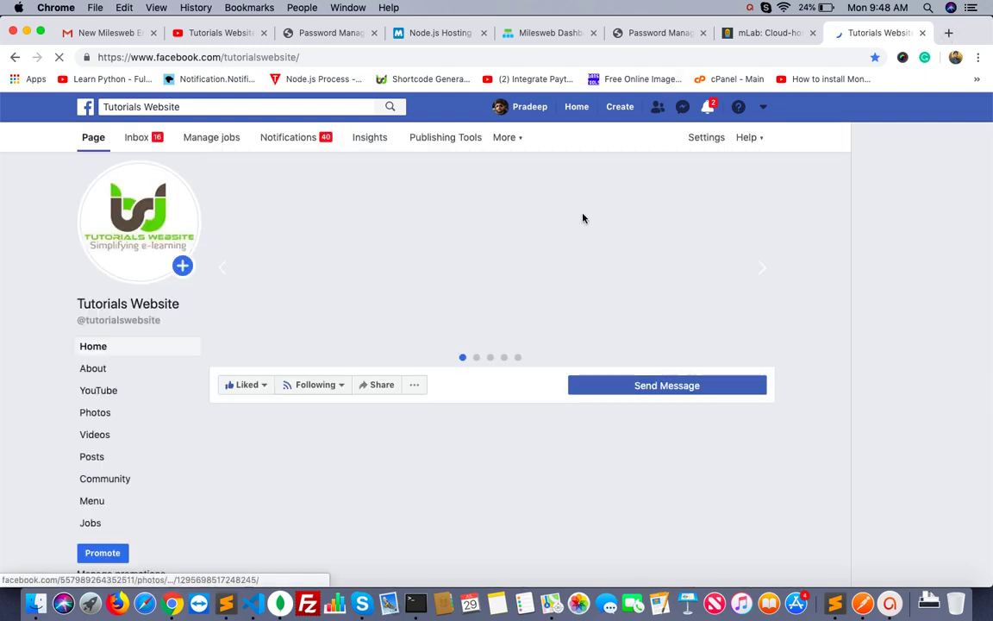
scroll(583, 218, down, 3)
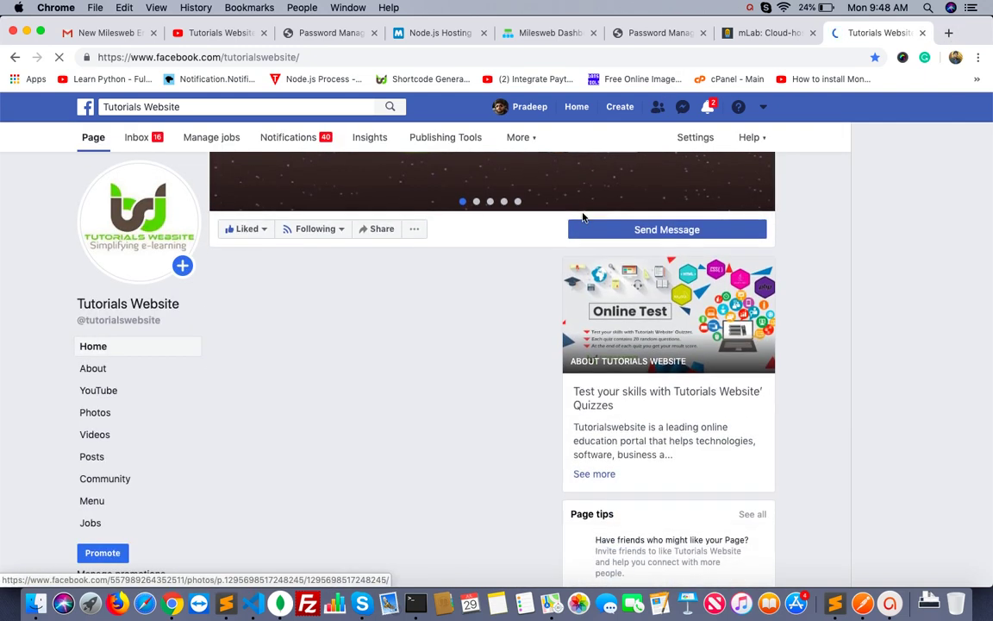